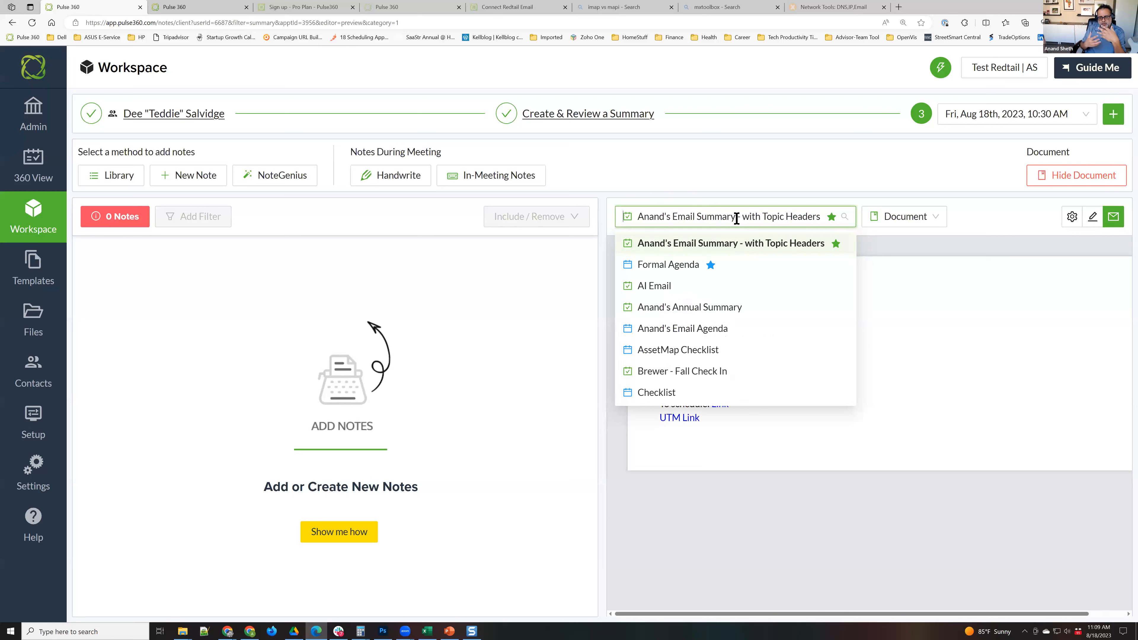
- View the template layout of the email summary with topic headers and return to its document view
{"action": "left_click", "coordinate": [966, 224]}
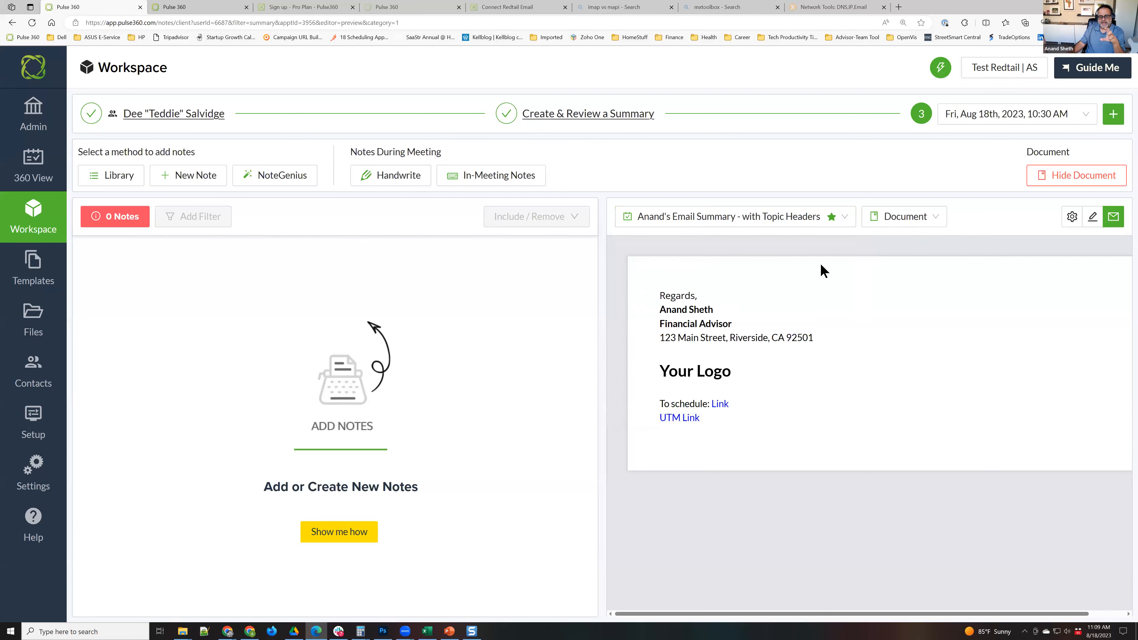
{"action": "left_click", "coordinate": [907, 218]}
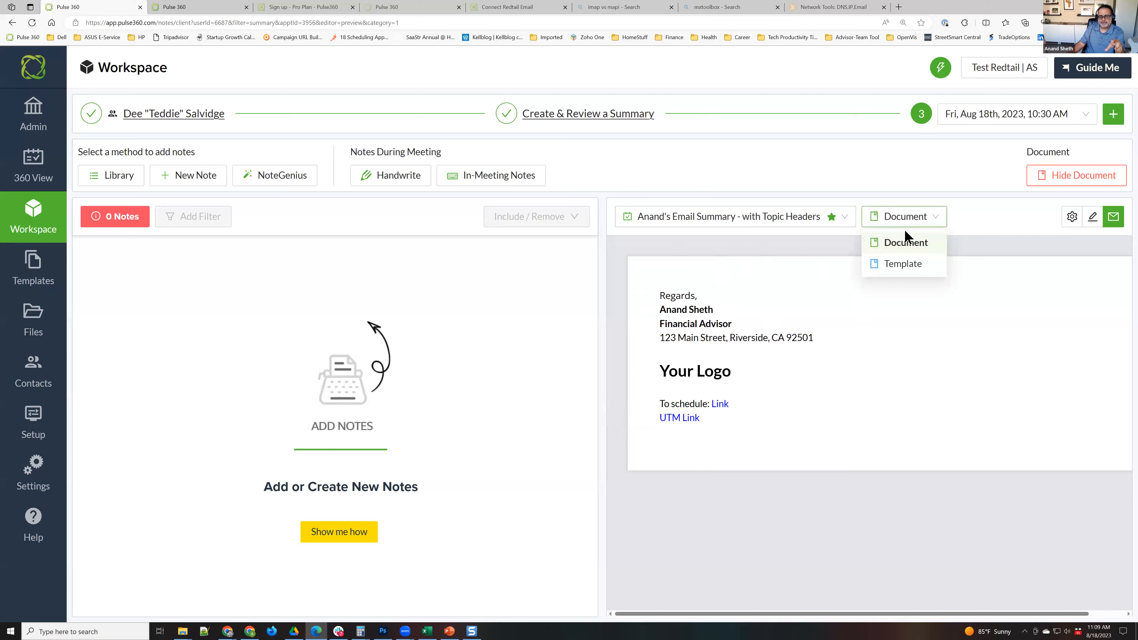
{"action": "left_click", "coordinate": [906, 263]}
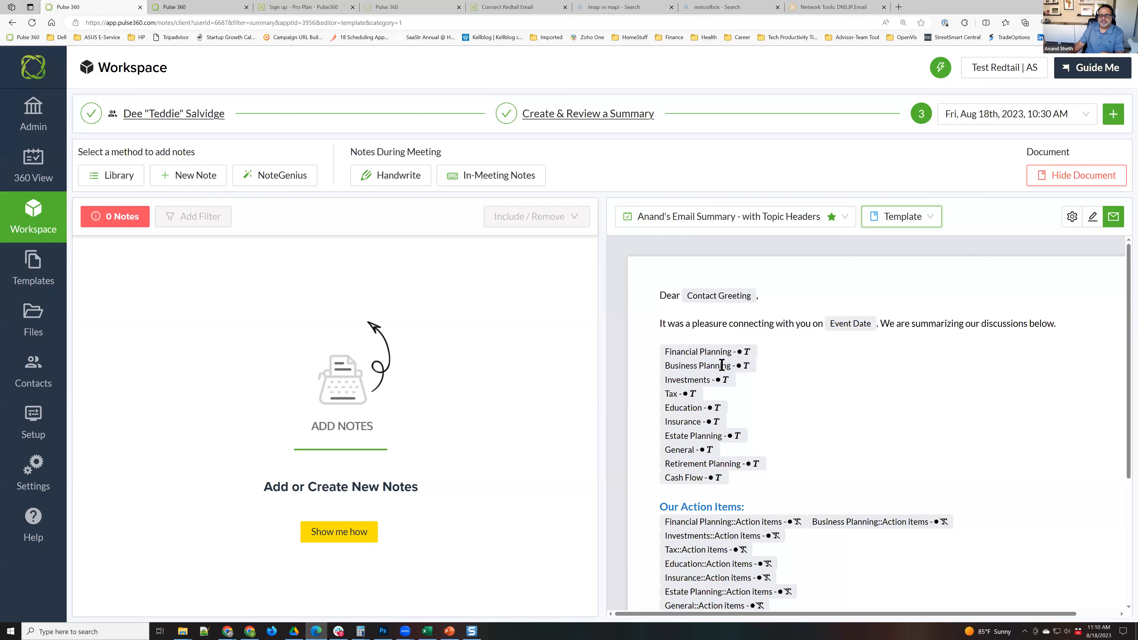
{"action": "left_click", "coordinate": [885, 222]}
{"action": "left_click", "coordinate": [891, 265]}
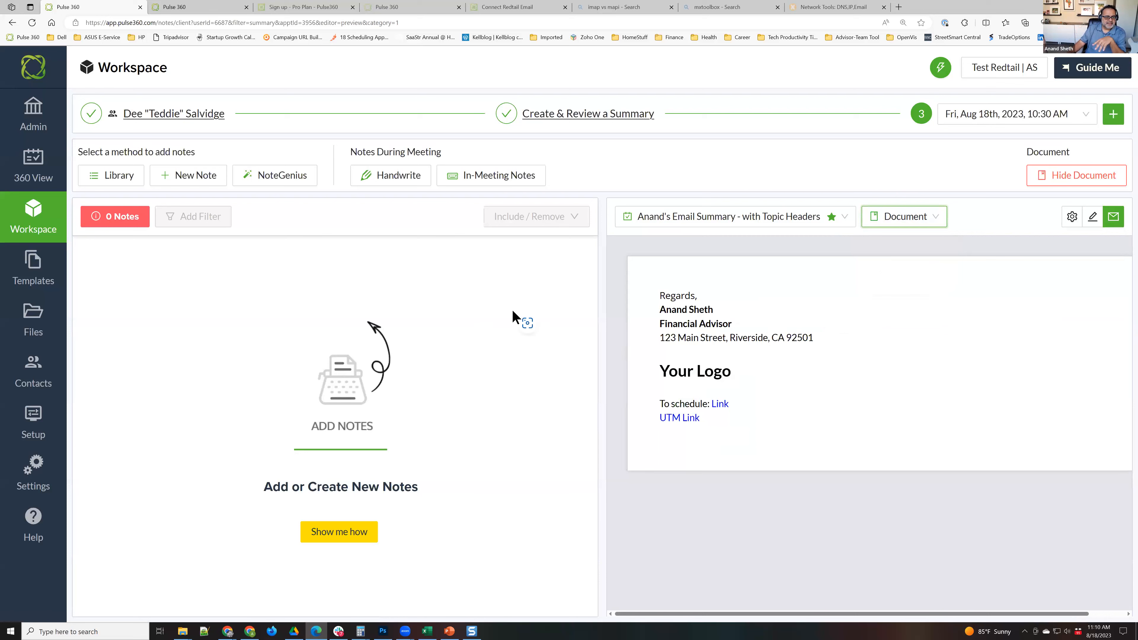
- Start adding notes with NoteGenius
{"action": "left_click", "coordinate": [277, 179]}
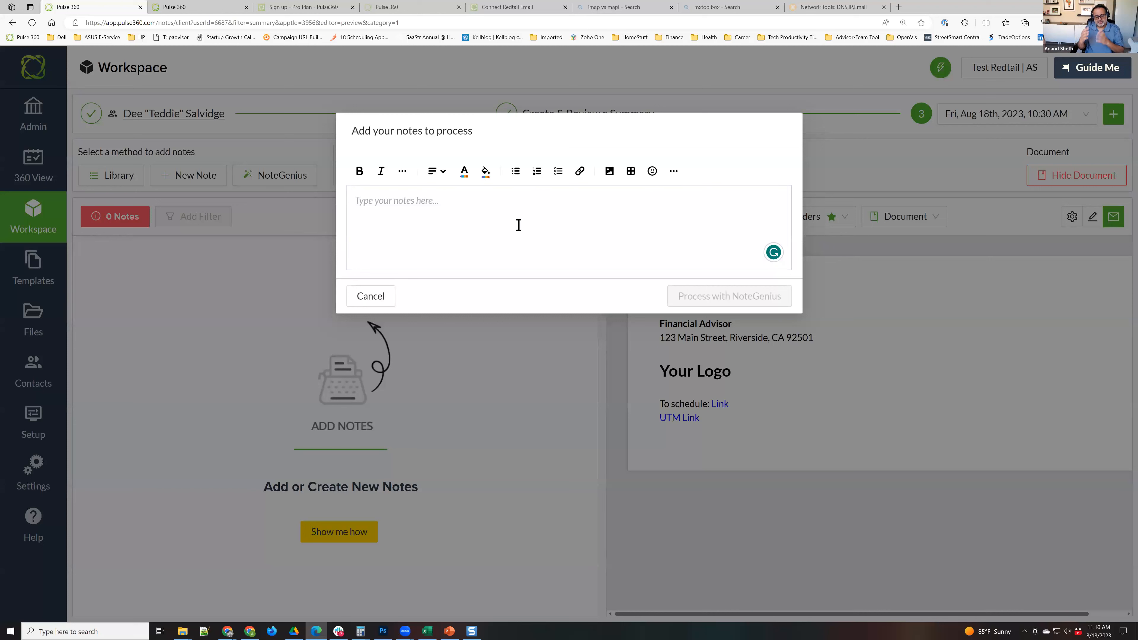
{"action": "type", "text": "jafdjf"}
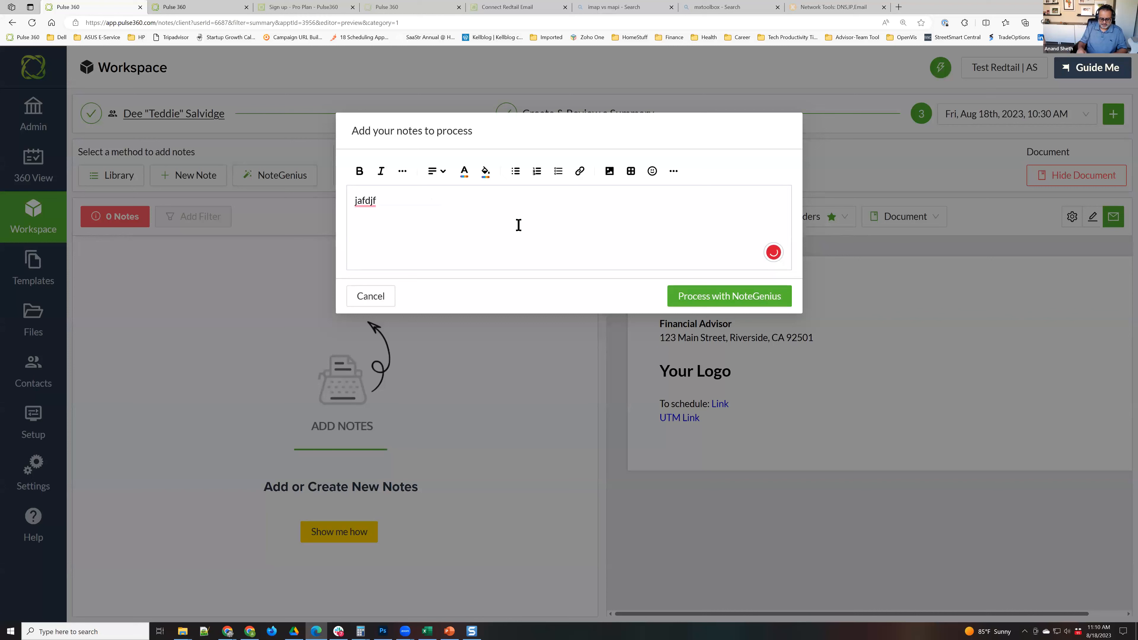
{"action": "key", "text": "ctrl+a"}
{"action": "key", "text": "BackSpace"}
- Paste the client meeting notes from the clipboard history into the notes to process
{"action": "key", "text": "super+v"}
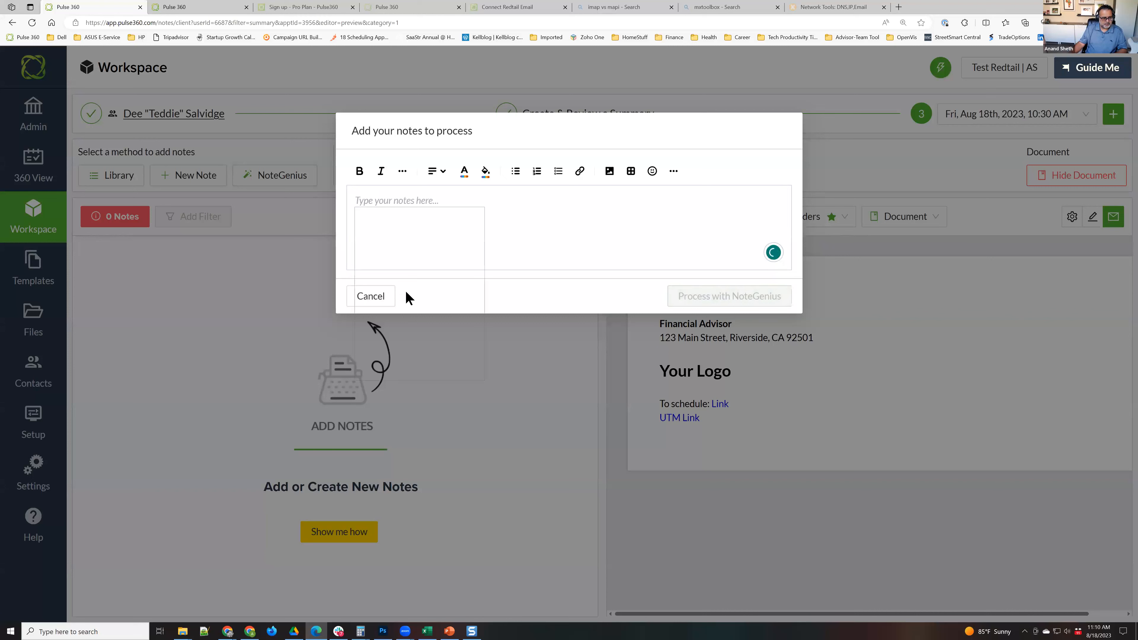
{"action": "scroll", "coordinate": [412, 286], "scroll_direction": "down", "scroll_amount": 2}
{"action": "scroll", "coordinate": [412, 285], "scroll_direction": "down", "scroll_amount": 1}
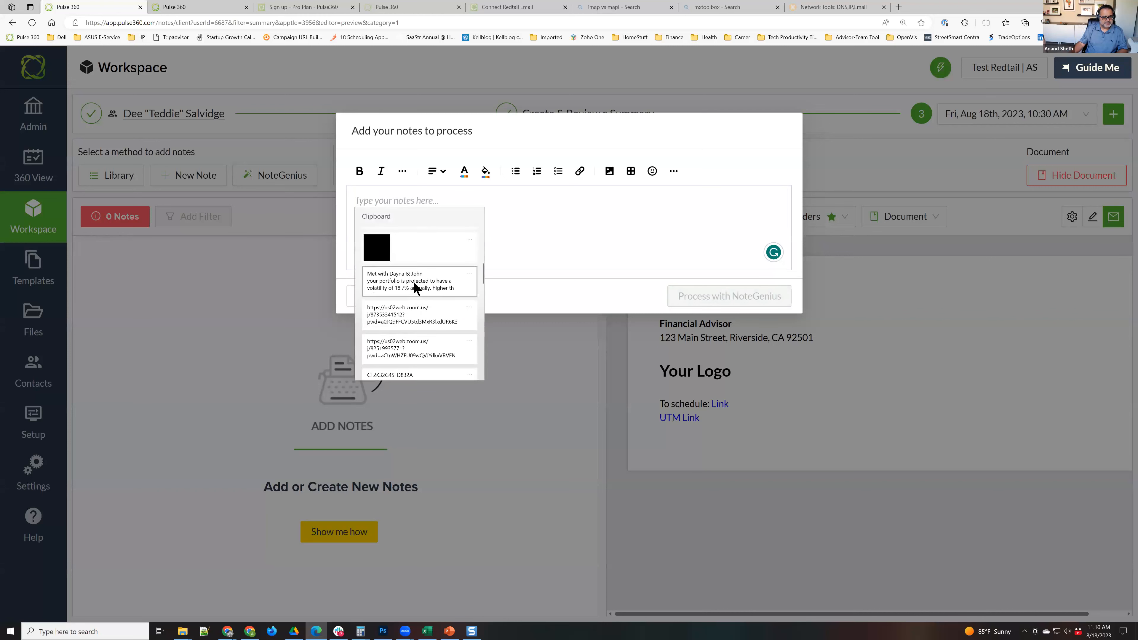
{"action": "left_click", "coordinate": [413, 283]}
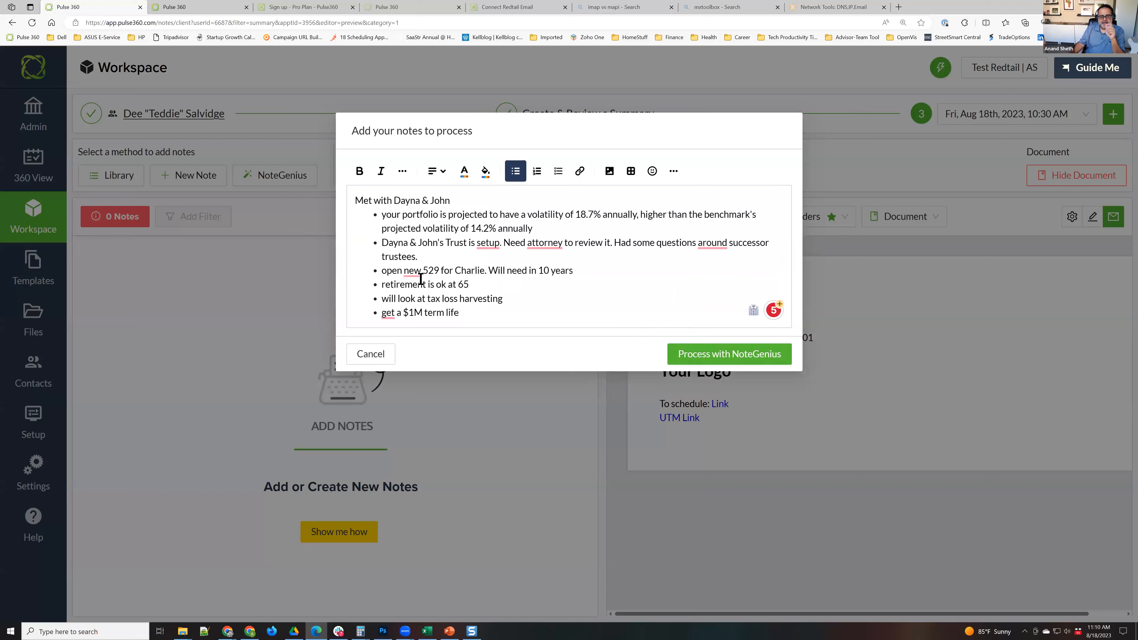
- Go over the first and last bullets of the pasted meeting notes and process the notes with NoteGenius
{"action": "left_click", "coordinate": [380, 215]}
{"action": "left_click_drag", "start_coordinate": [402, 218], "coordinate": [569, 226]}
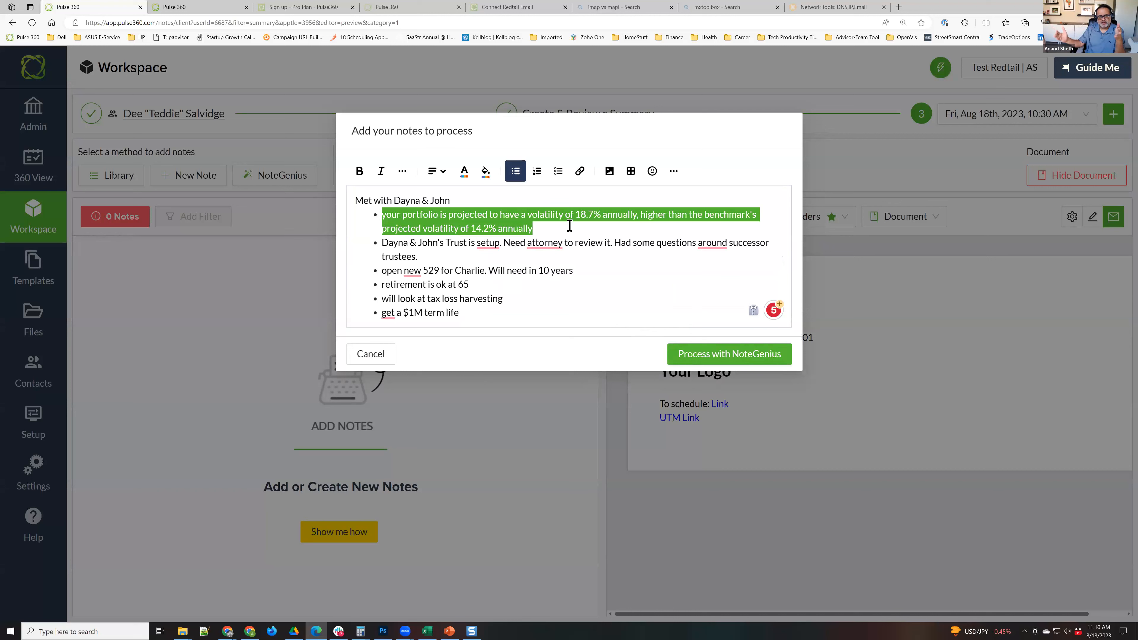
{"action": "triple_click", "coordinate": [375, 312]}
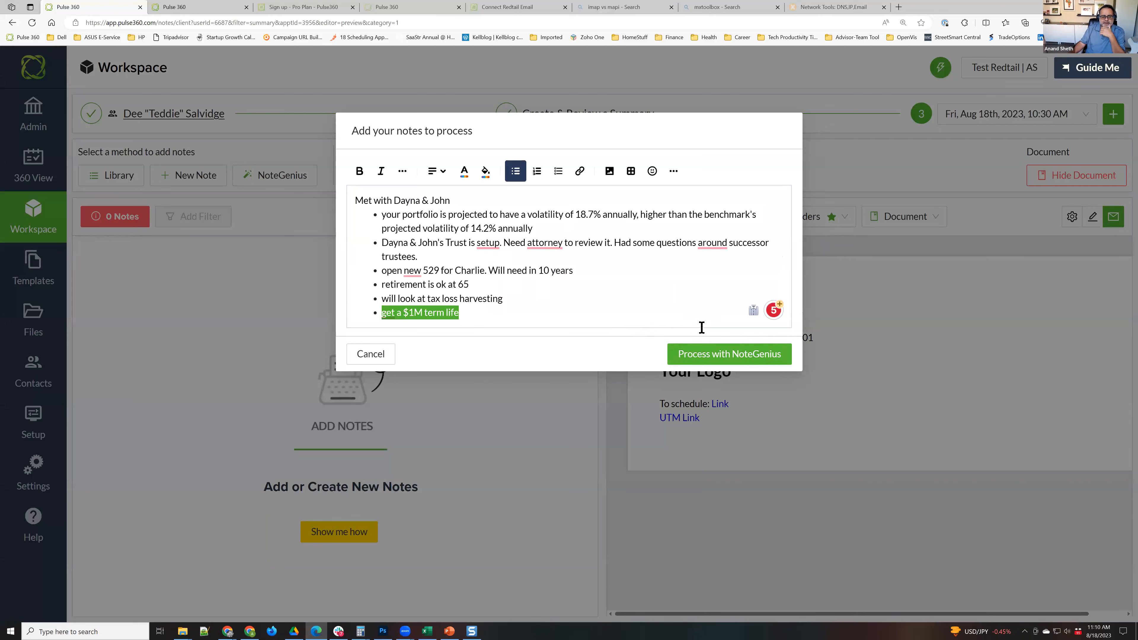
{"action": "left_click", "coordinate": [706, 357]}
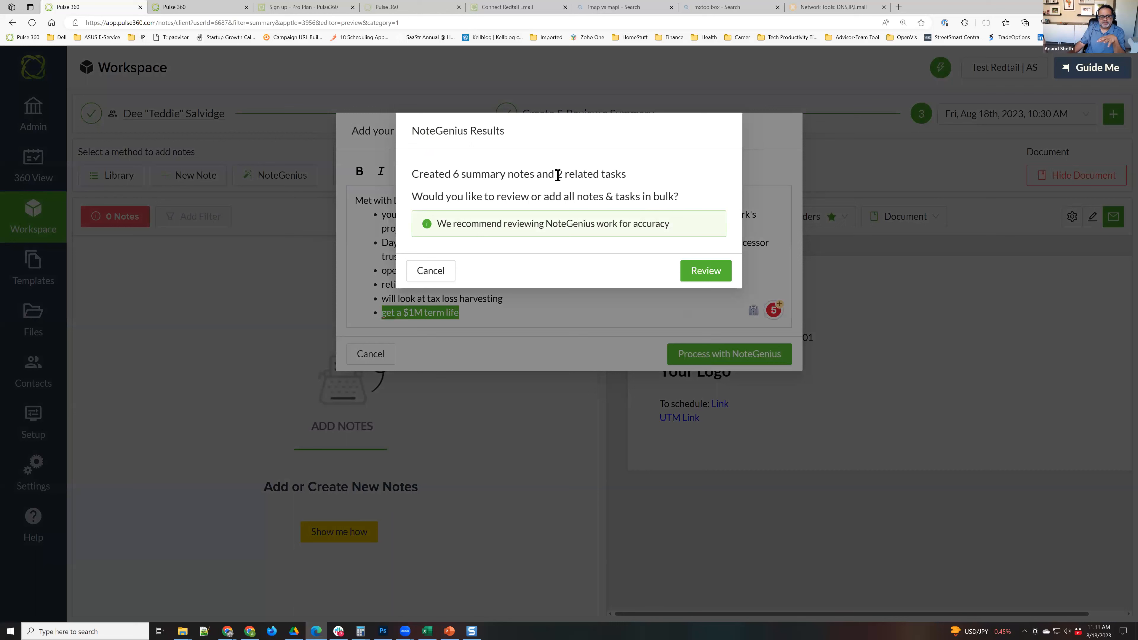
- Check the NoteGenius results summary and start reviewing the generated notes and tasks
{"action": "left_click_drag", "start_coordinate": [453, 174], "coordinate": [472, 175]}
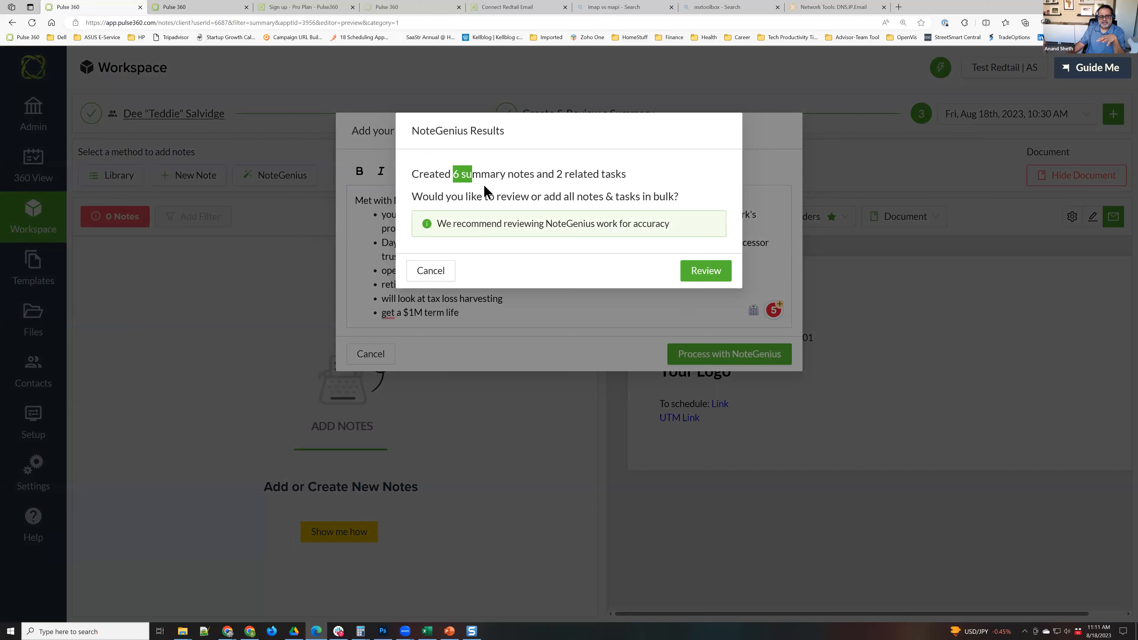
{"action": "double_click", "coordinate": [560, 173]}
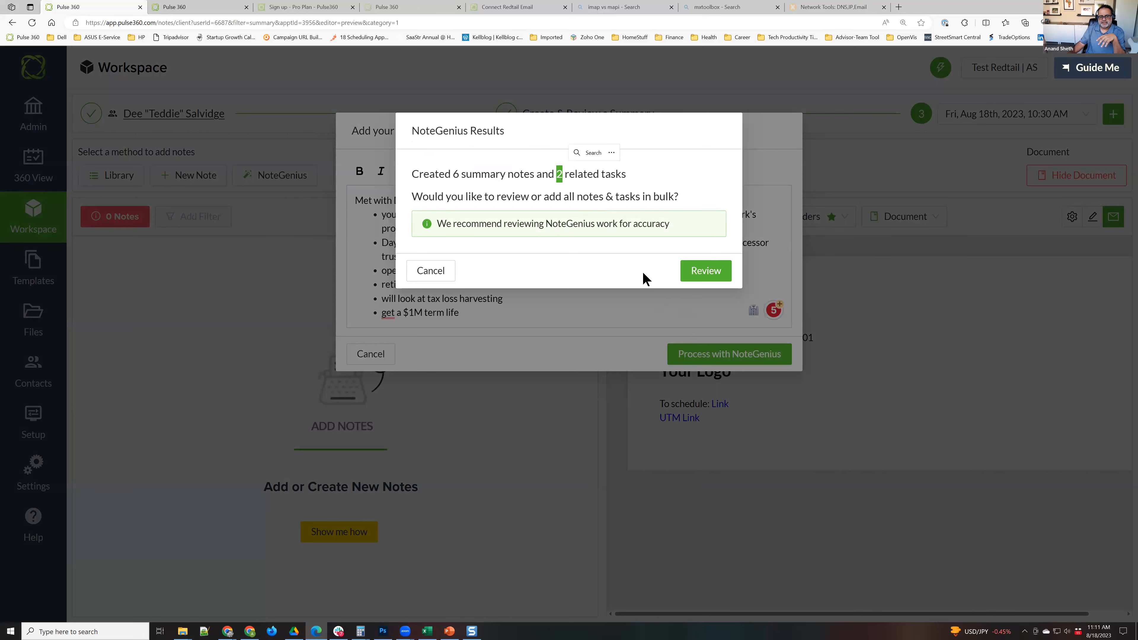
{"action": "left_click", "coordinate": [707, 273]}
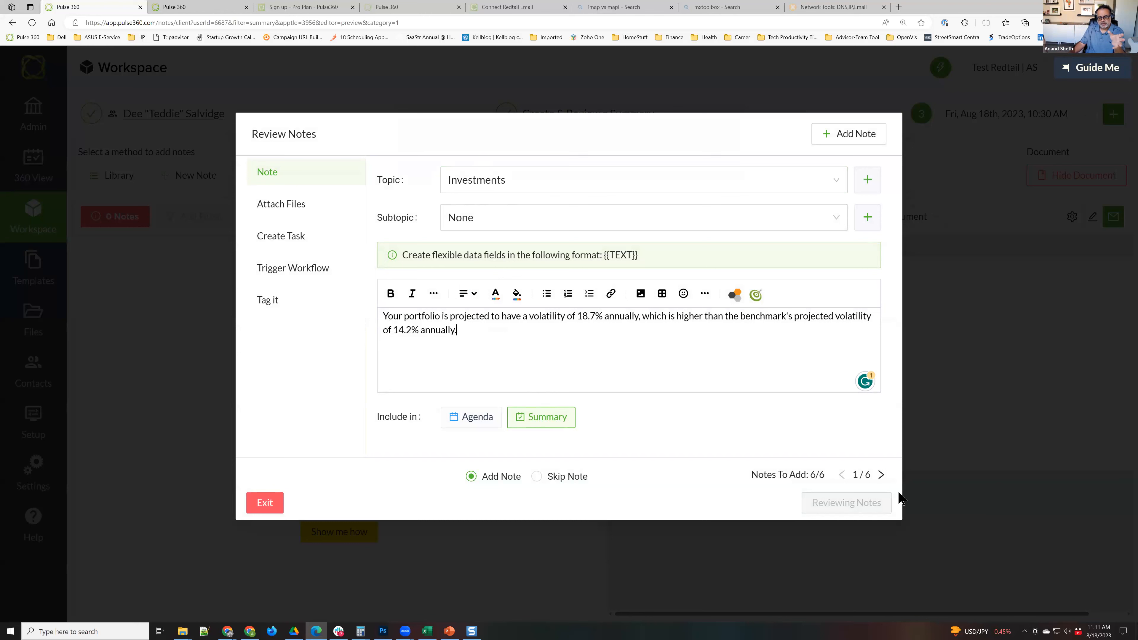
- Examine the Estate Planning note and its attorney-review task's subject, dates, category, importance and assignee, and advance to the Education note
{"action": "left_click", "coordinate": [881, 475]}
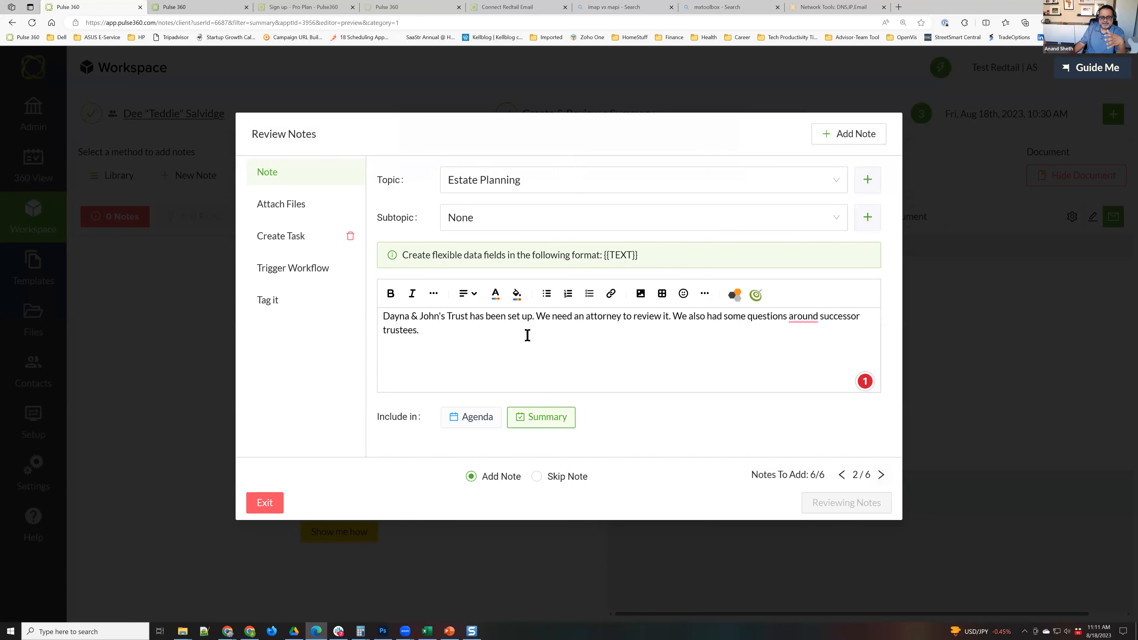
{"action": "left_click", "coordinate": [290, 242]}
{"action": "left_click", "coordinate": [484, 226]}
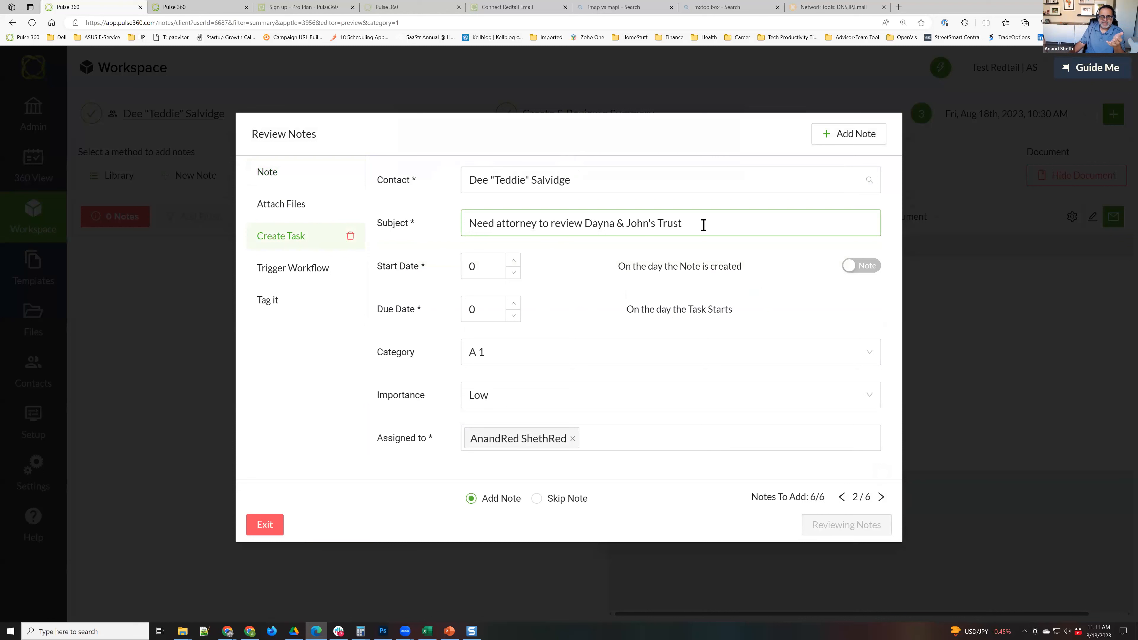
{"action": "left_click", "coordinate": [634, 301]}
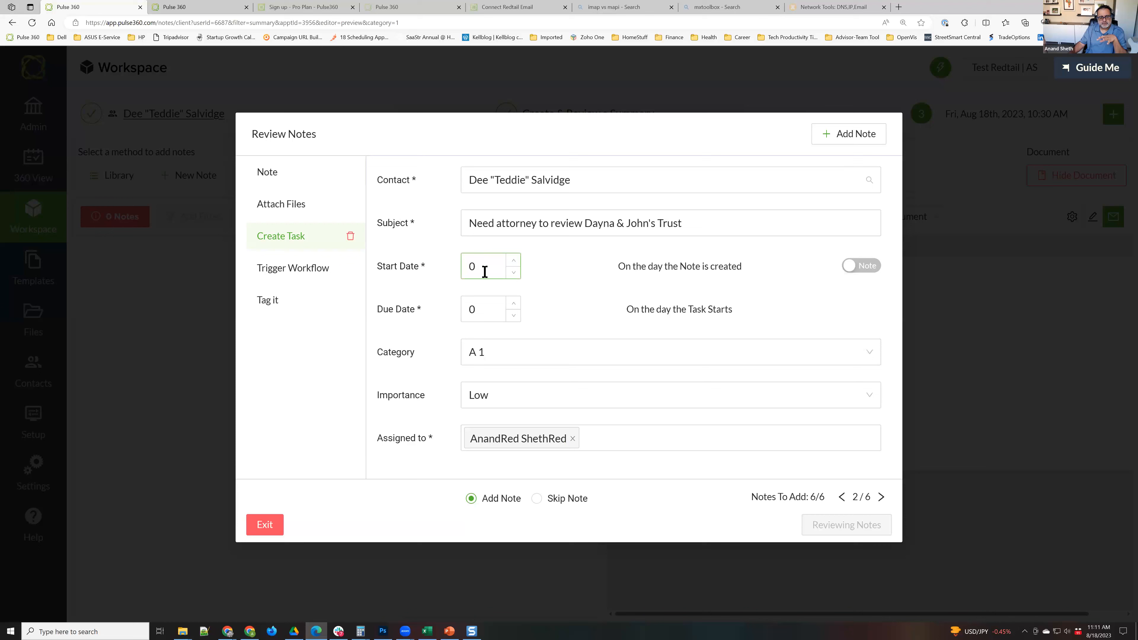
{"action": "left_click", "coordinate": [511, 353]}
{"action": "left_click", "coordinate": [576, 316]}
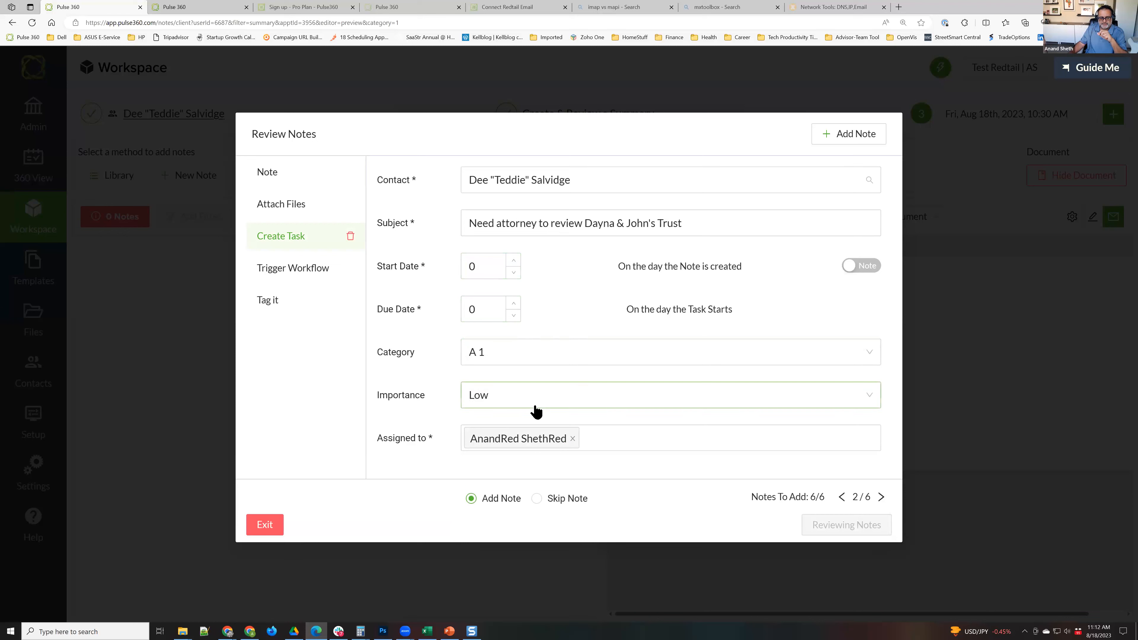
{"action": "left_click", "coordinate": [591, 442]}
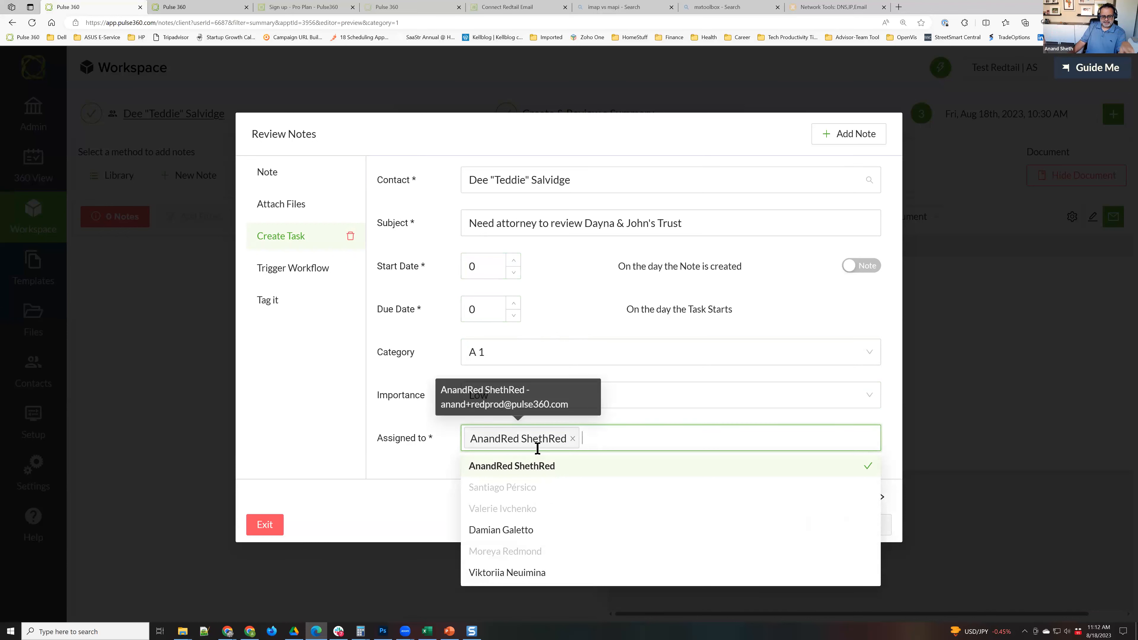
{"action": "left_click", "coordinate": [409, 474]}
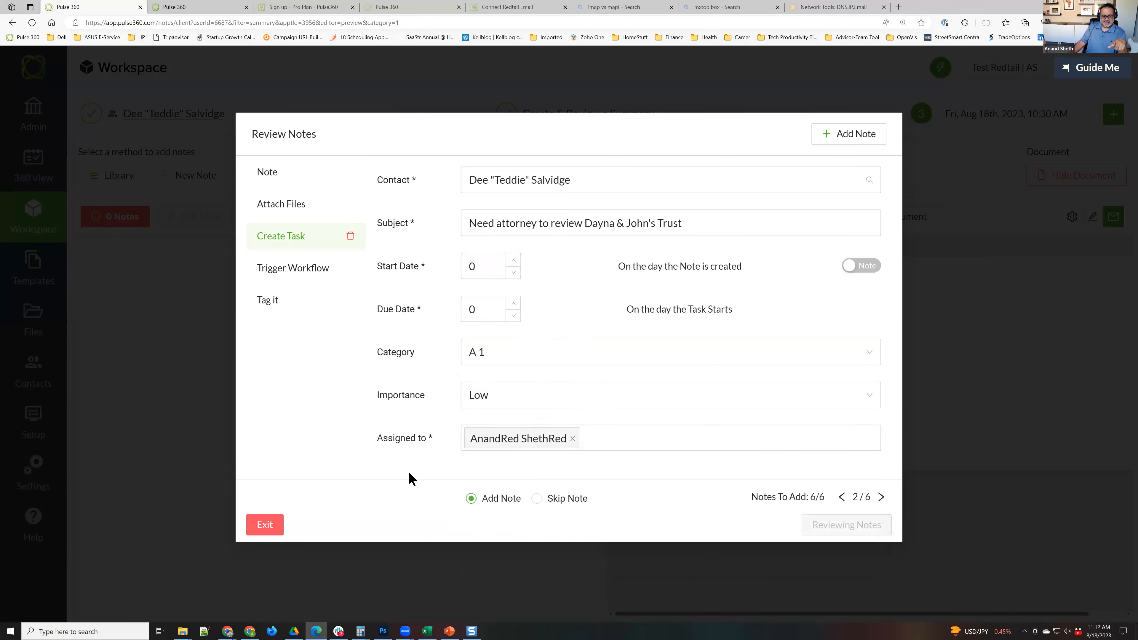
{"action": "left_click", "coordinate": [293, 177]}
{"action": "left_click", "coordinate": [881, 475]}
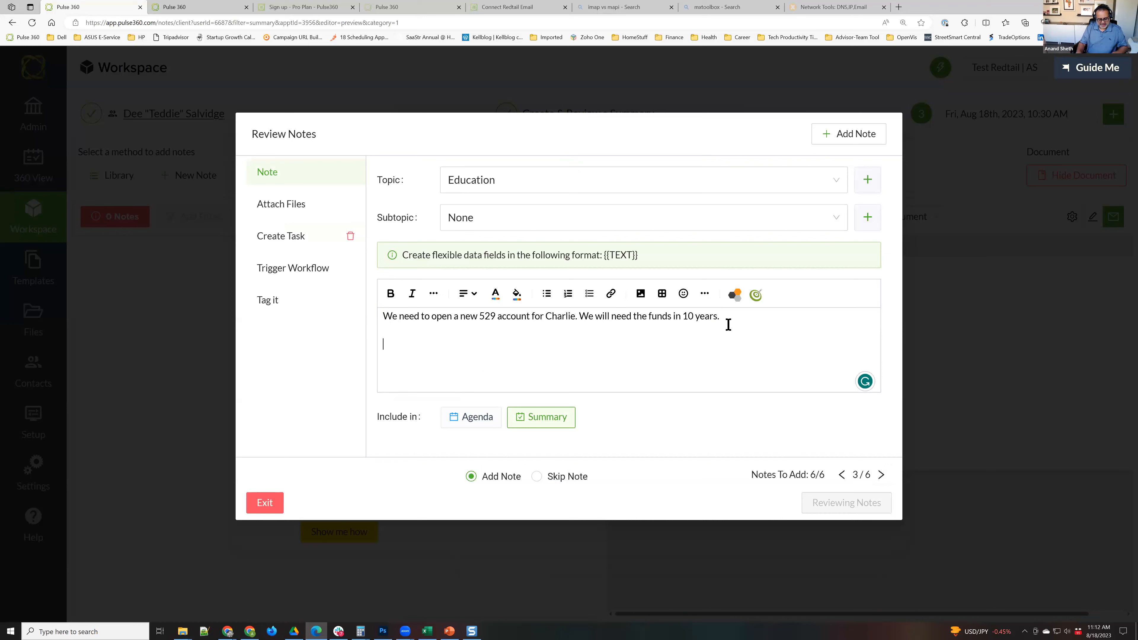
- Compare the Education note with the original meeting notes by pasting them temporarily beneath it and deleting them
{"action": "key", "text": "super+v"}
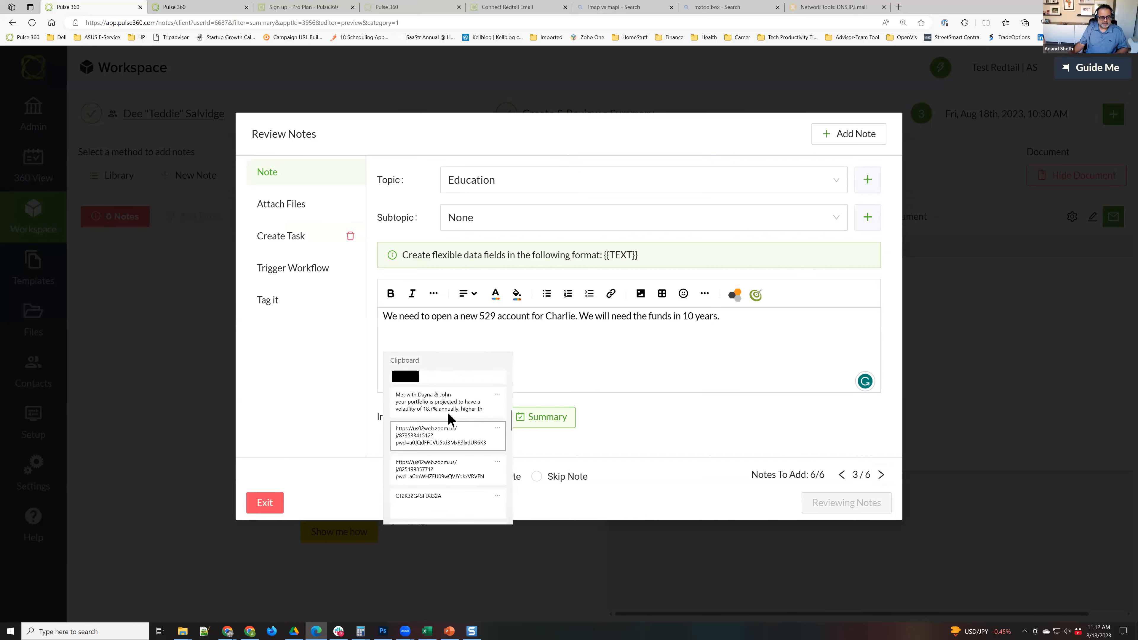
{"action": "left_click", "coordinate": [465, 403]}
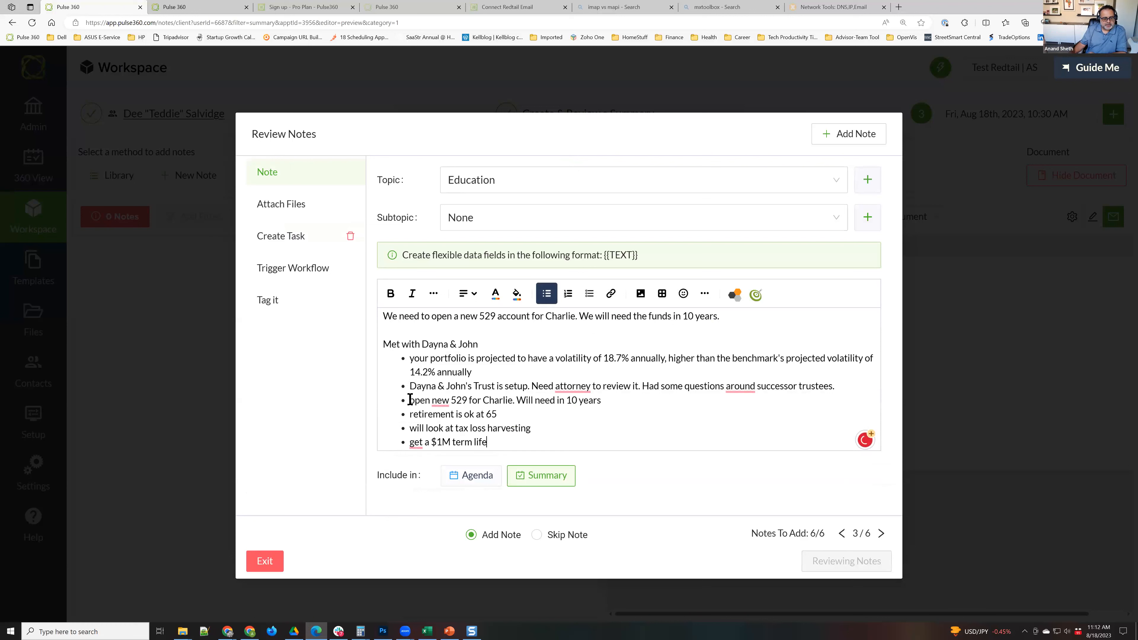
{"action": "left_click_drag", "start_coordinate": [410, 399], "coordinate": [645, 401]}
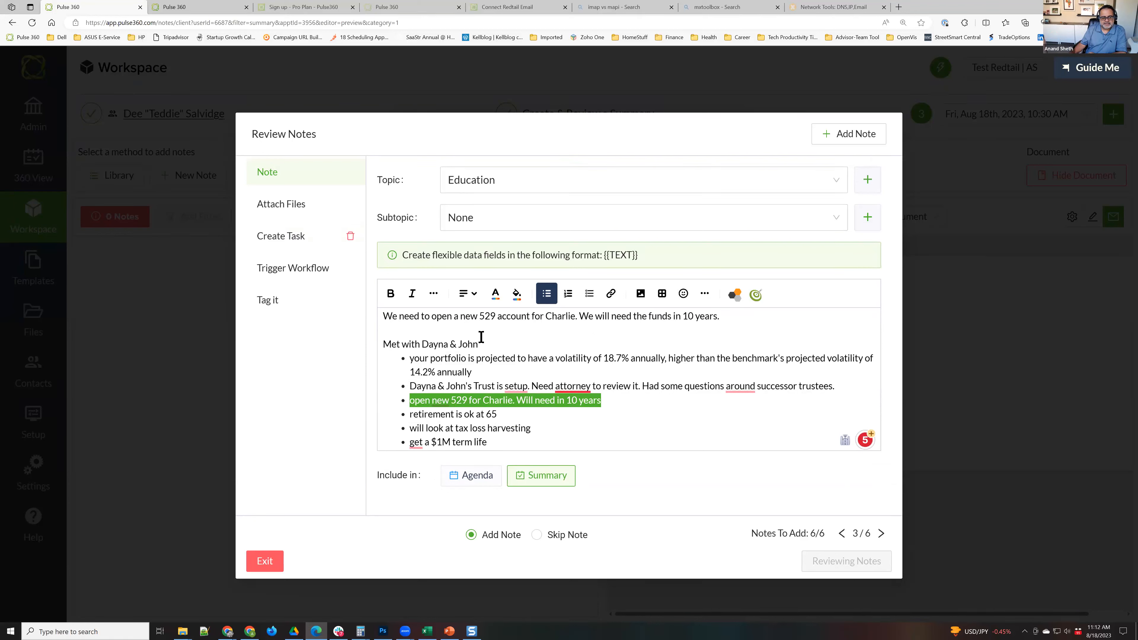
{"action": "left_click", "coordinate": [410, 316]}
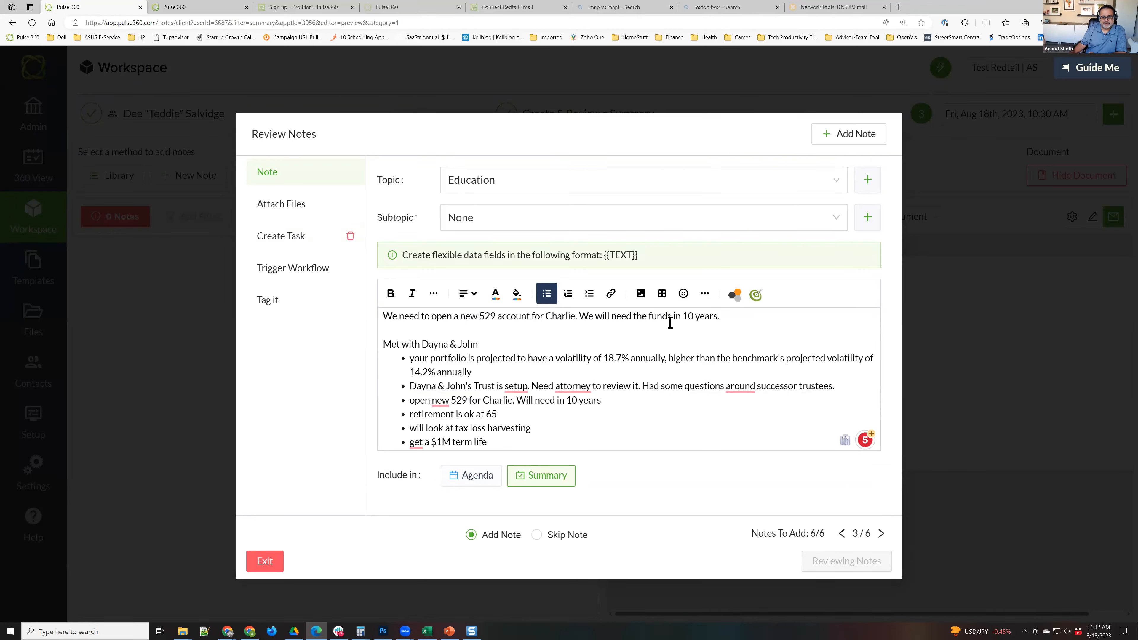
{"action": "left_click_drag", "start_coordinate": [383, 344], "coordinate": [561, 457]}
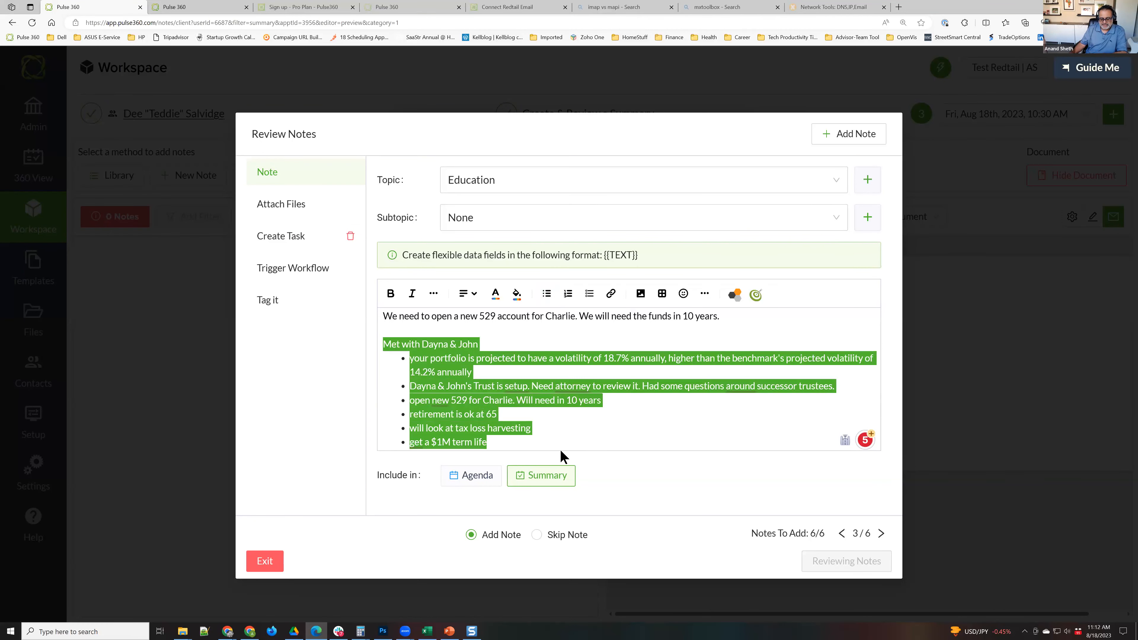
{"action": "key", "text": "BackSpace"}
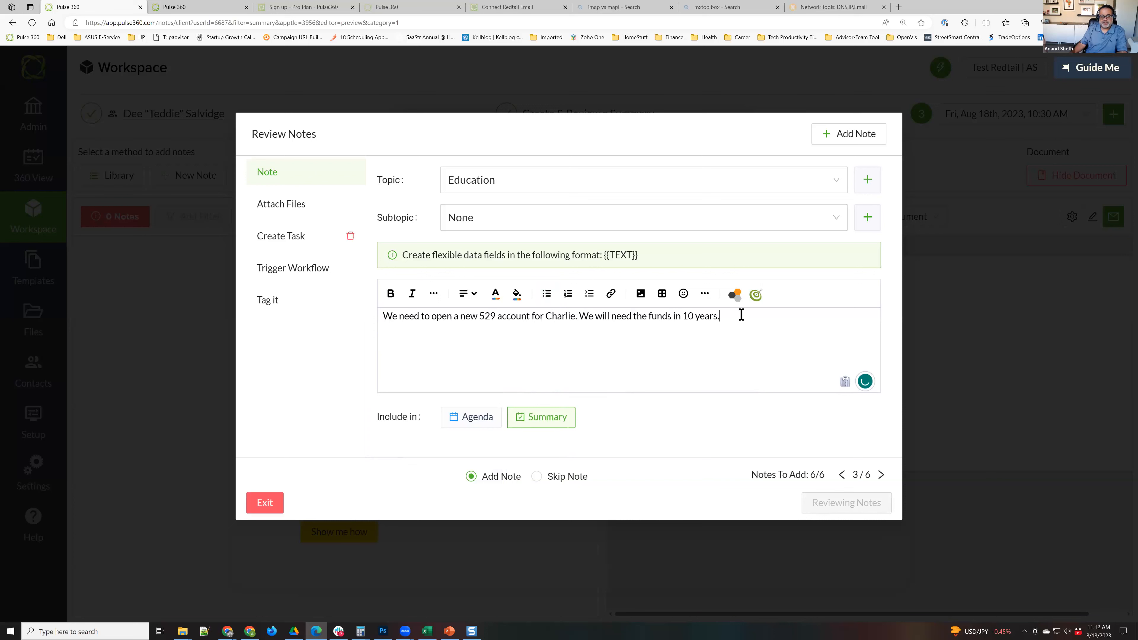
- Append TEST to the Education note's text and inspect the task for opening the new 529
{"action": "type", "text": "TEST"}
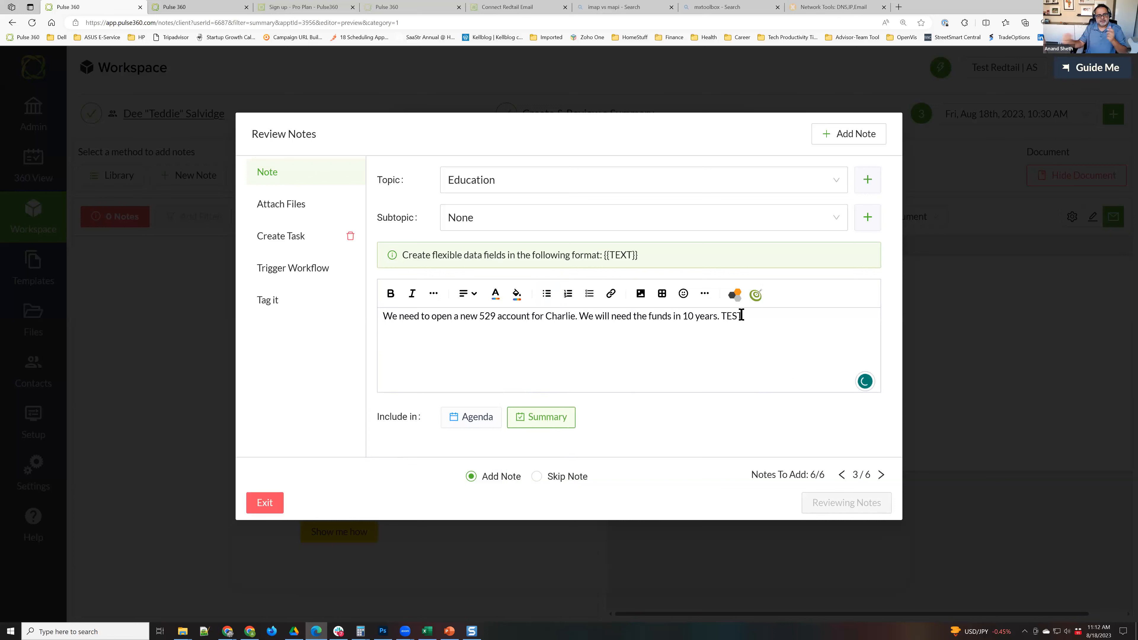
{"action": "left_click", "coordinate": [293, 242]}
{"action": "left_click", "coordinate": [483, 304]}
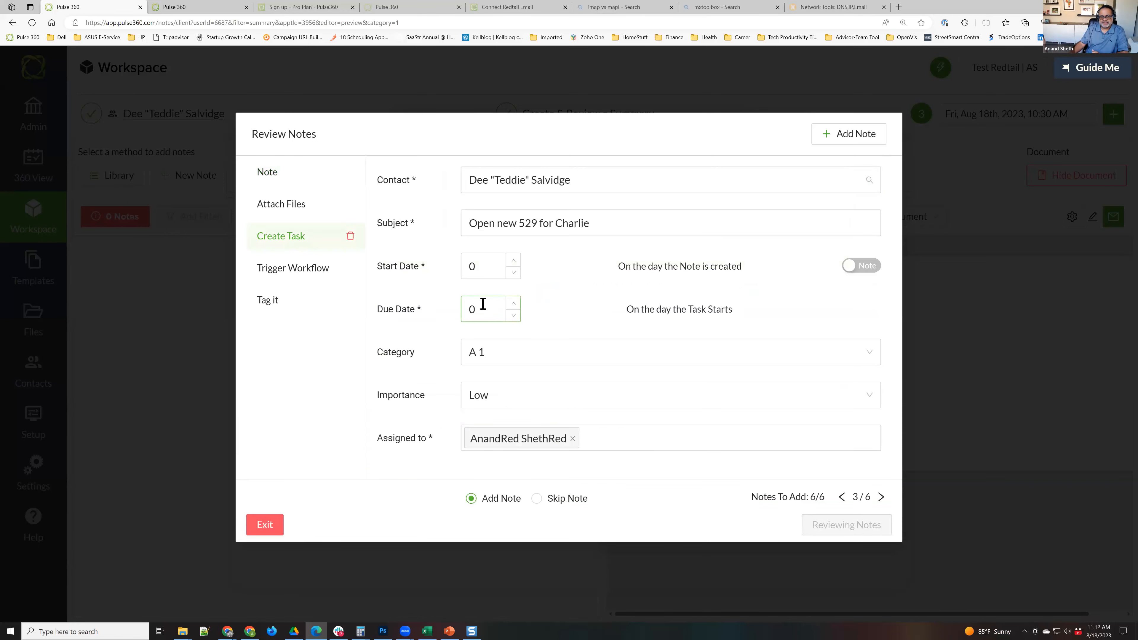
- Set the Education note to trigger the Create Cash Workflow and advance to the next note in the review
{"action": "left_click", "coordinate": [311, 272]}
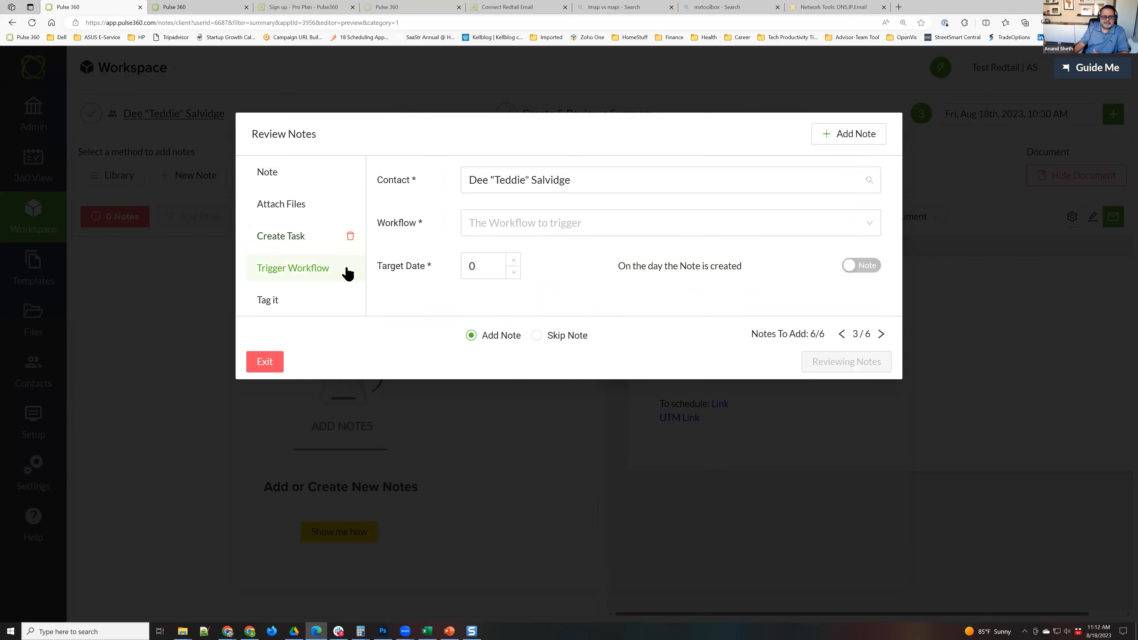
{"action": "left_click", "coordinate": [524, 230]}
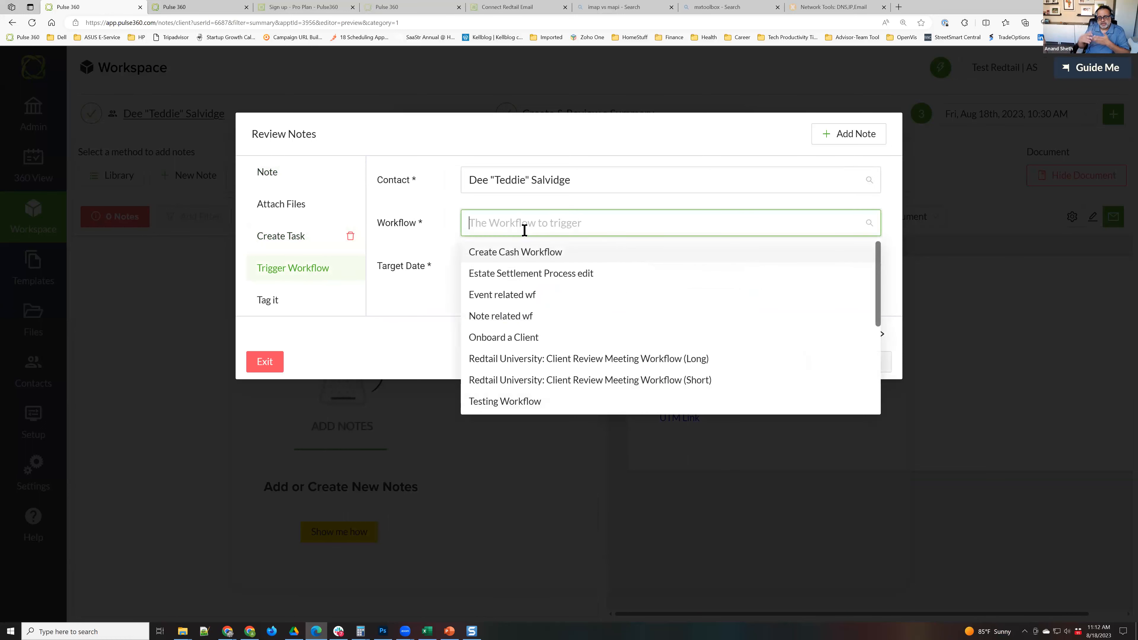
{"action": "left_click", "coordinate": [524, 255]}
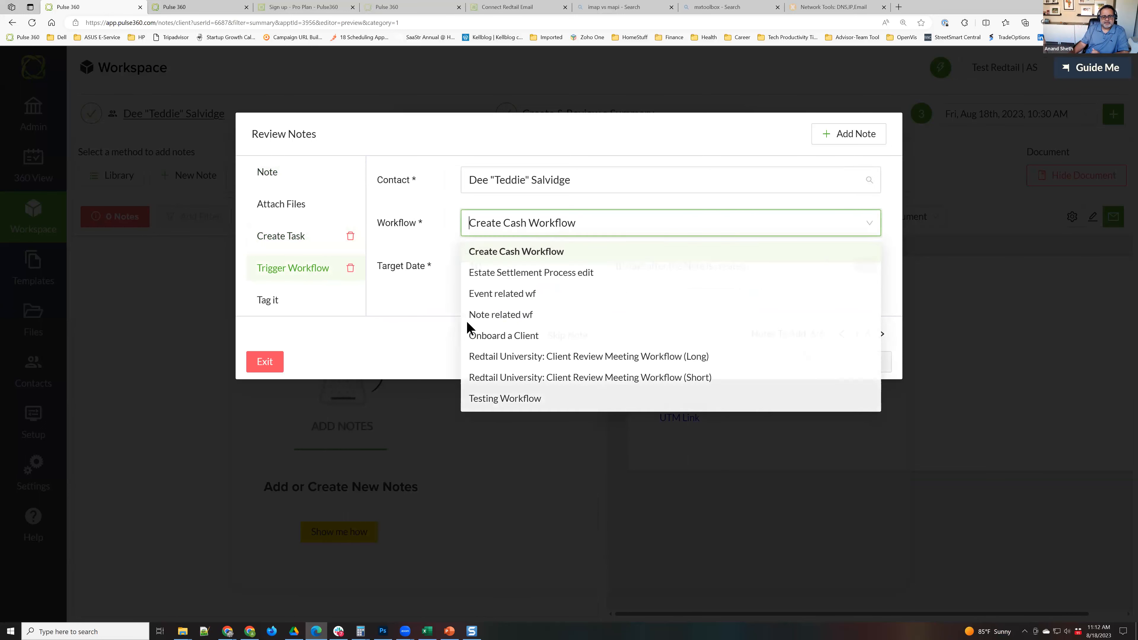
{"action": "left_click", "coordinate": [306, 179]}
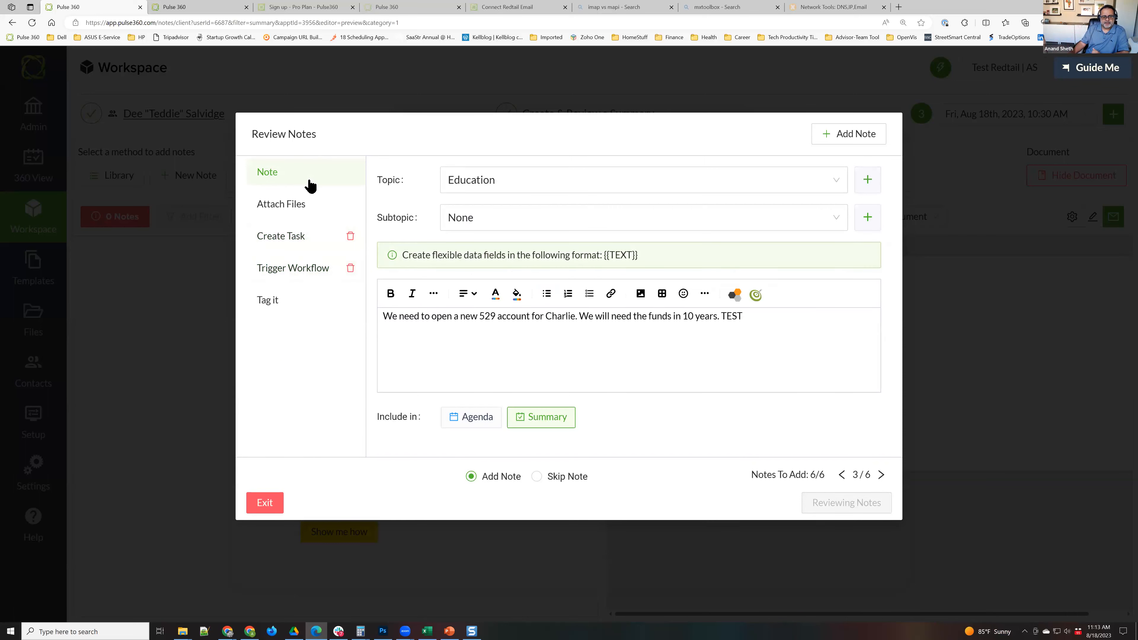
{"action": "left_click", "coordinate": [881, 475]}
{"action": "left_click", "coordinate": [881, 475]}
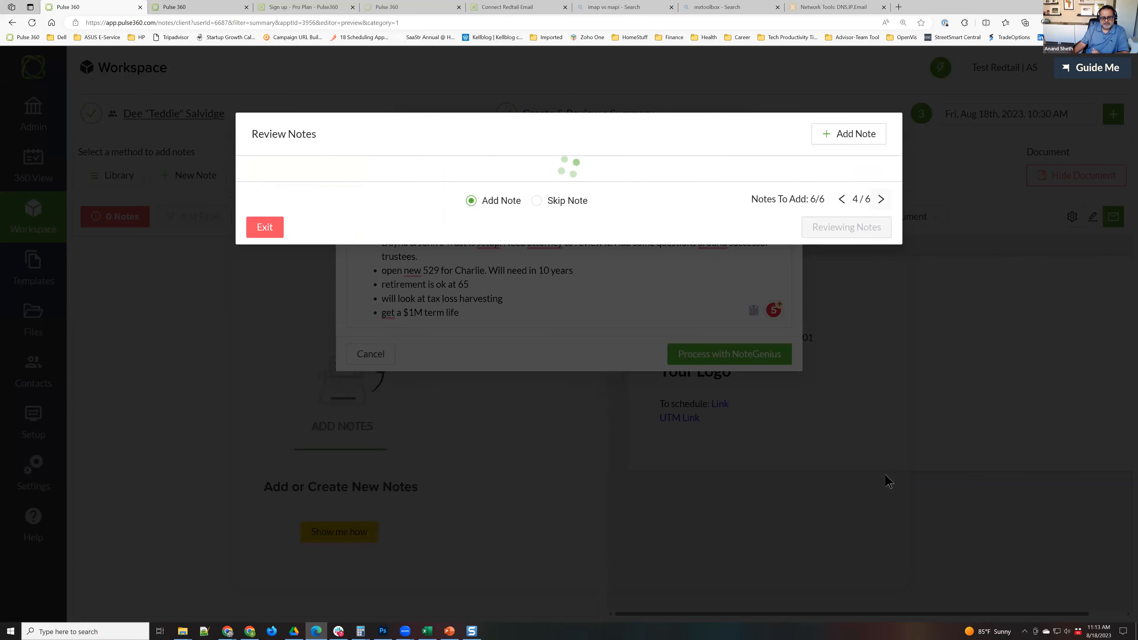
- Advance to the last note in the review and add all queued notes with their tasks to the workspace
{"action": "left_click", "coordinate": [882, 474]}
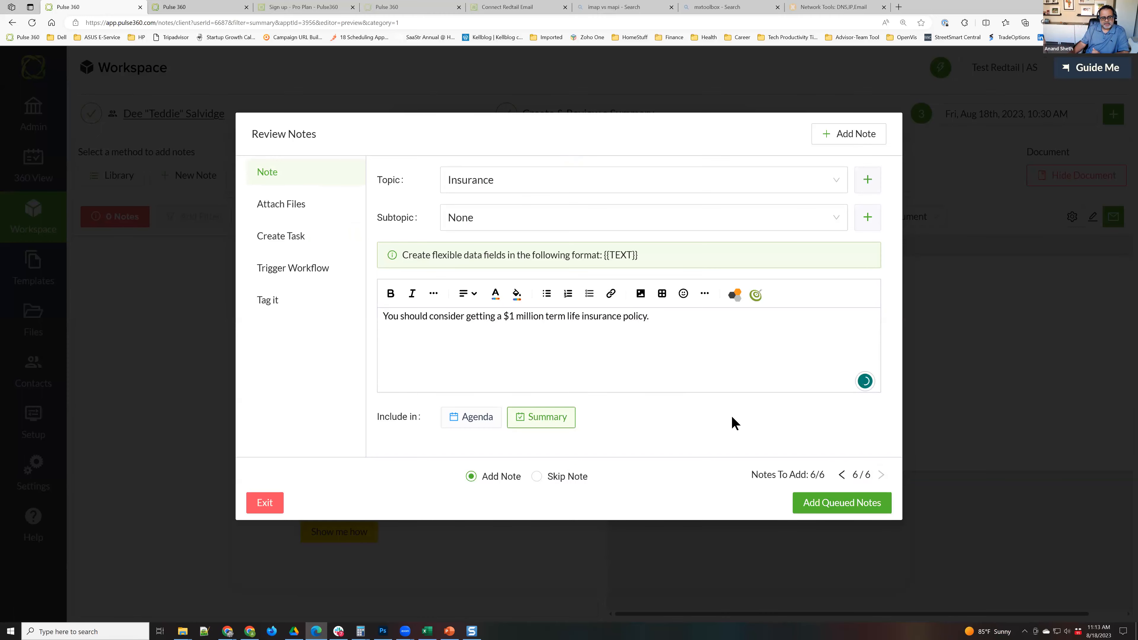
{"action": "left_click", "coordinate": [848, 503]}
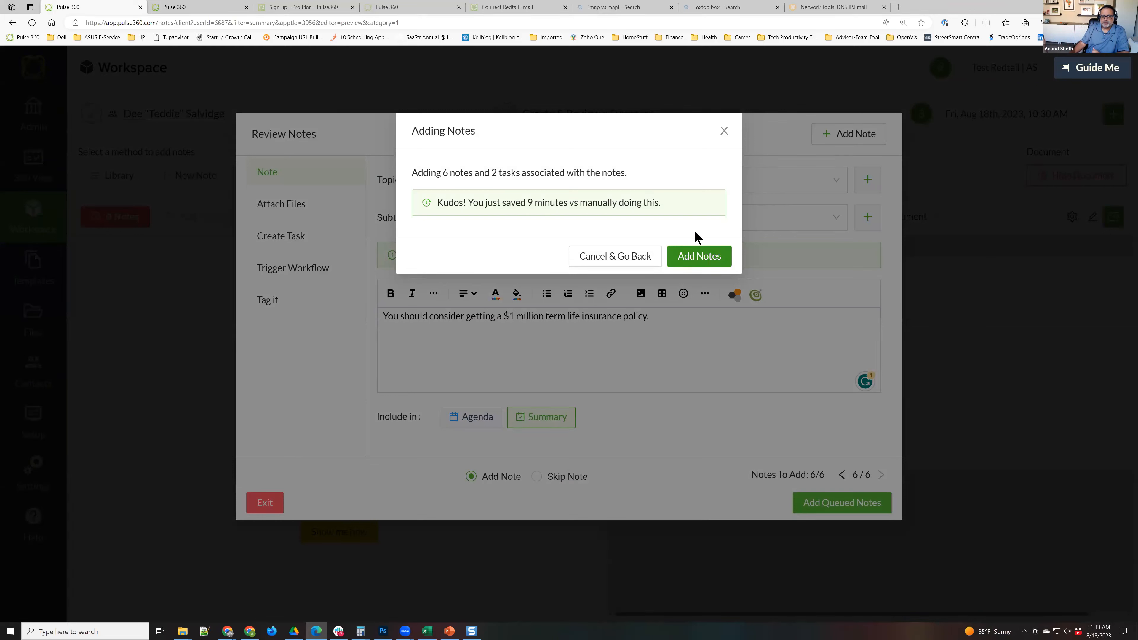
{"action": "left_click_drag", "start_coordinate": [519, 203], "coordinate": [579, 203]}
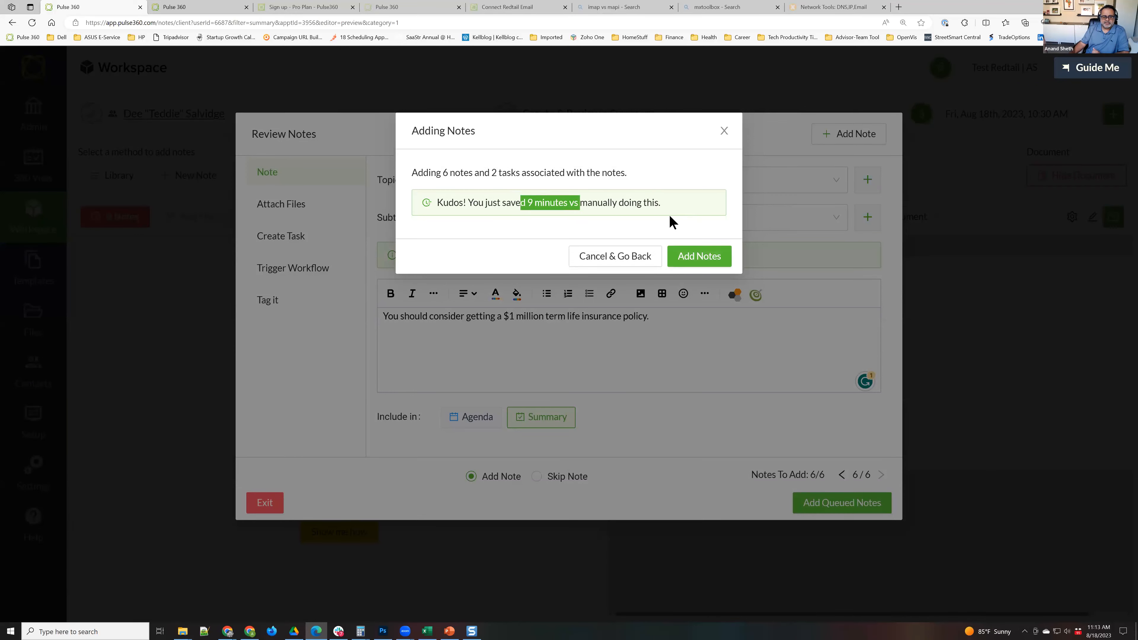
{"action": "left_click", "coordinate": [701, 258]}
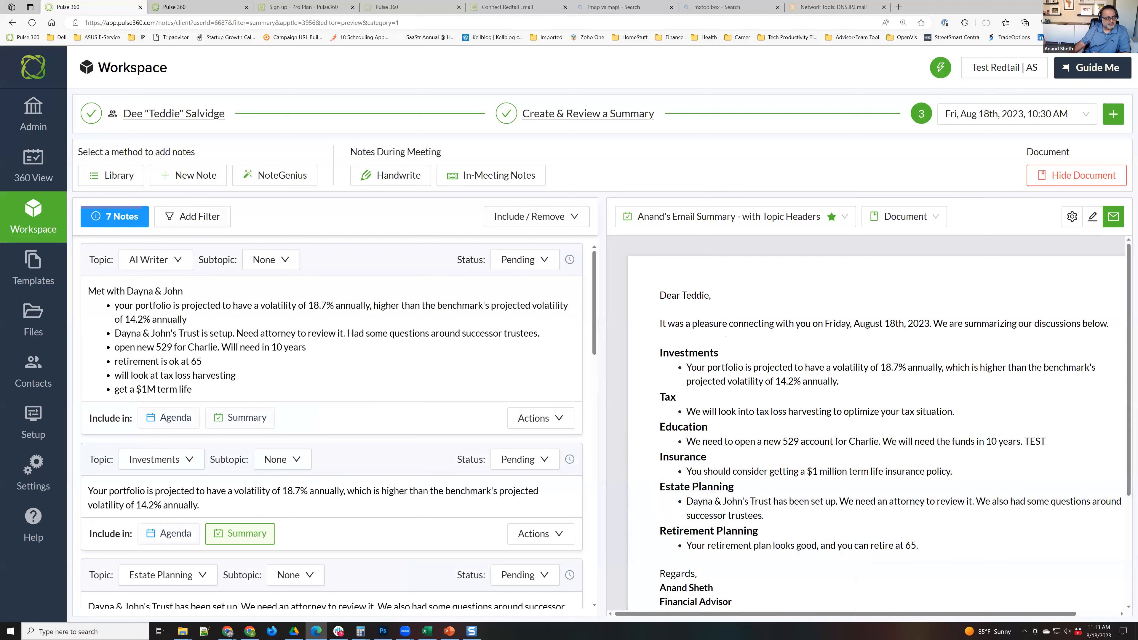
- Check the summary email's recipients and subject without sending it, and look over the added notes with their attached task and workflow
{"action": "left_click", "coordinate": [1113, 217]}
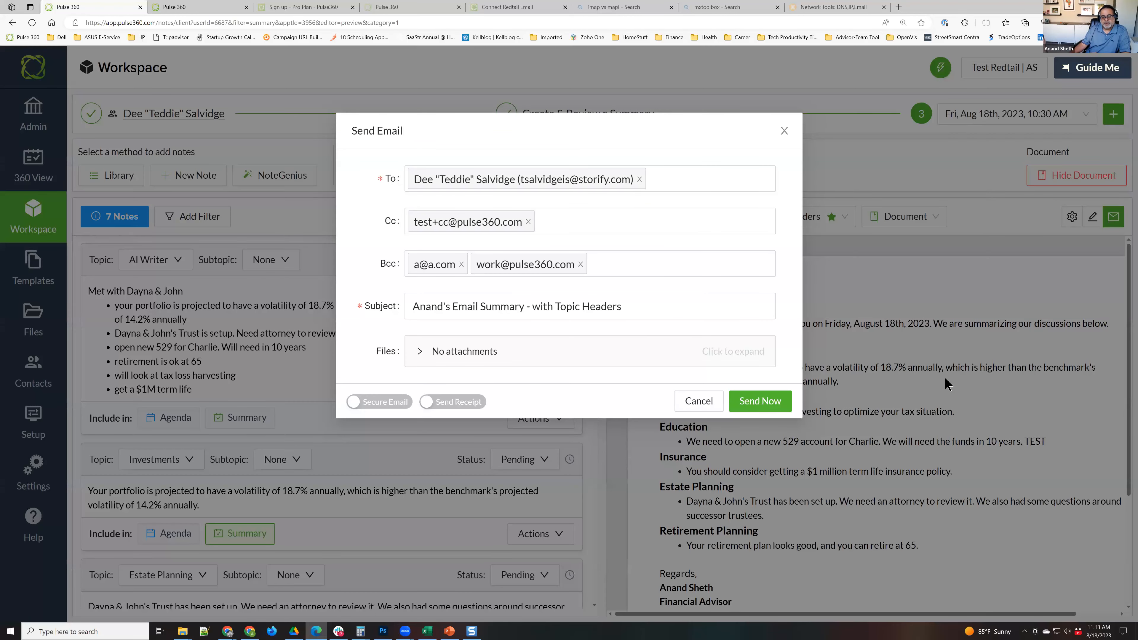
{"action": "left_click", "coordinate": [697, 401]}
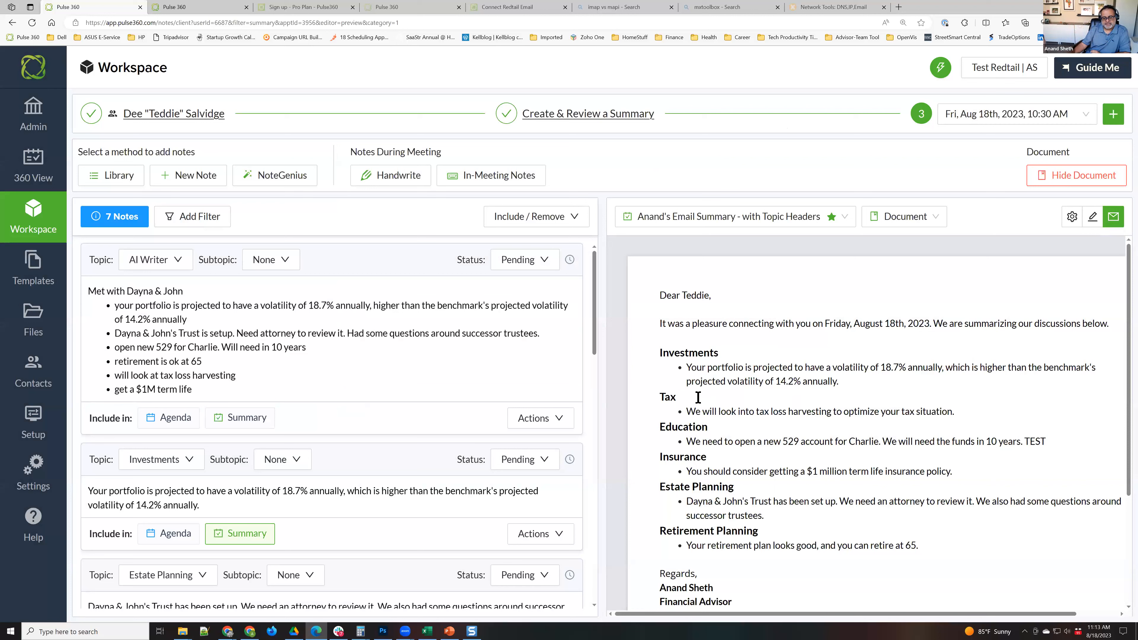
{"action": "scroll", "coordinate": [396, 399], "scroll_direction": "down", "scroll_amount": 8}
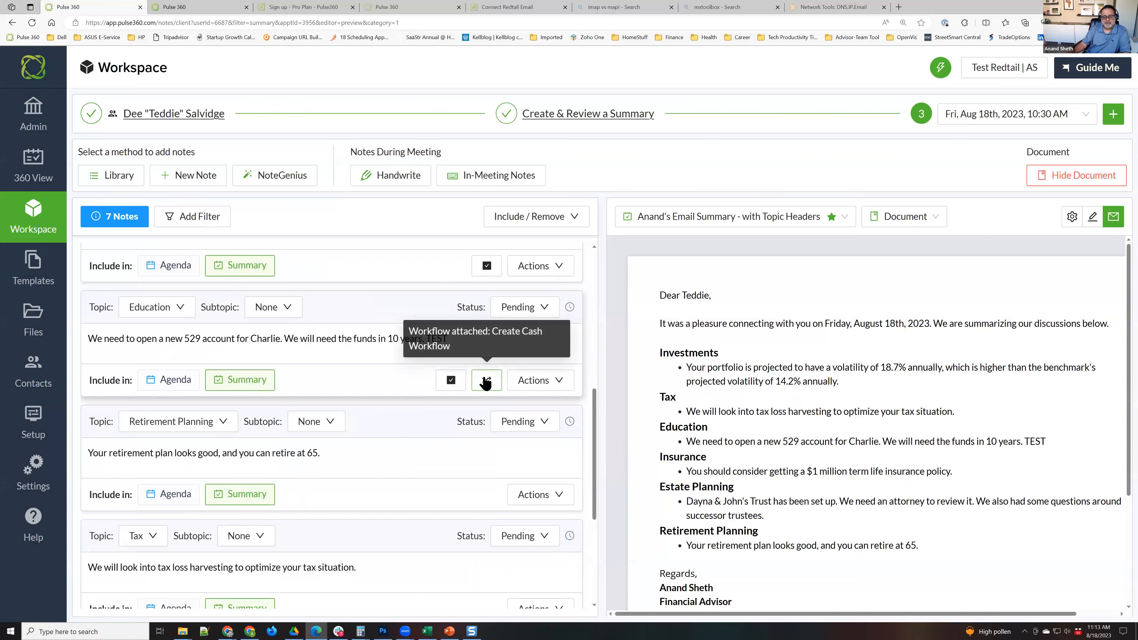
{"action": "scroll", "coordinate": [455, 450], "scroll_direction": "down", "scroll_amount": 3}
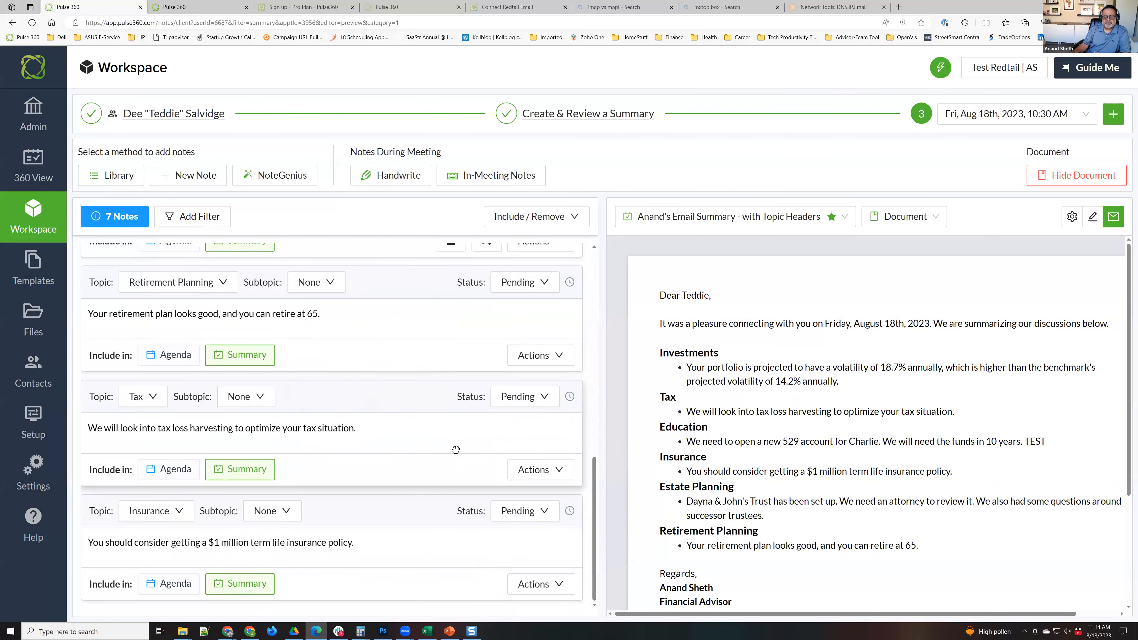
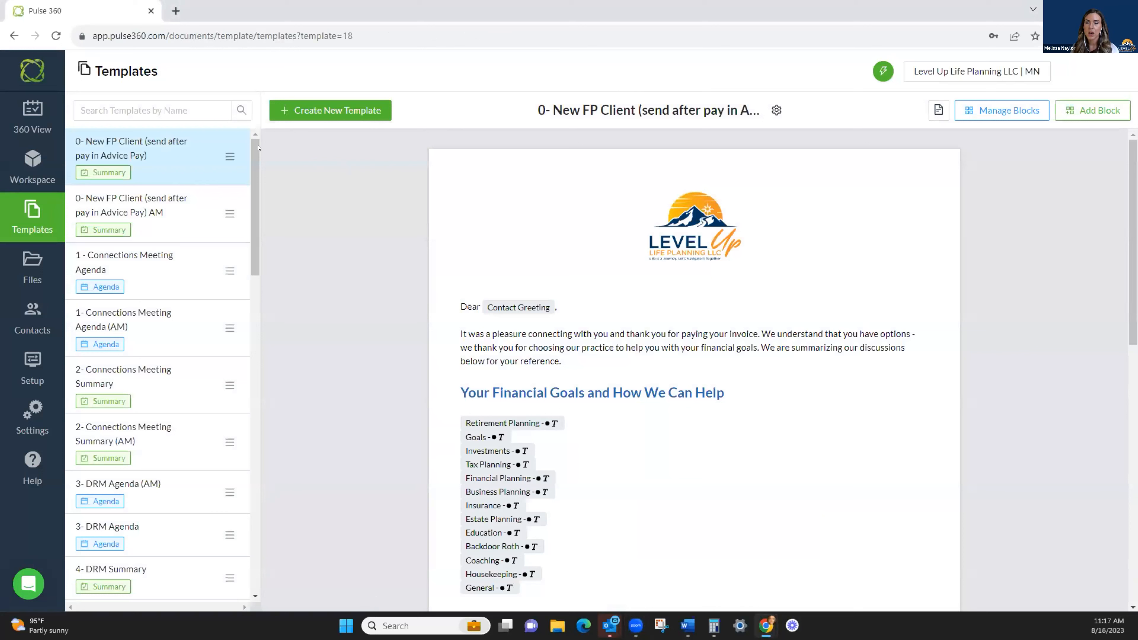
- Examine the 0- New FP Client template from its greeting and topic fields to the roadmap and signature, and look over the template list
{"action": "left_click_drag", "start_coordinate": [256, 154], "coordinate": [252, 116]}
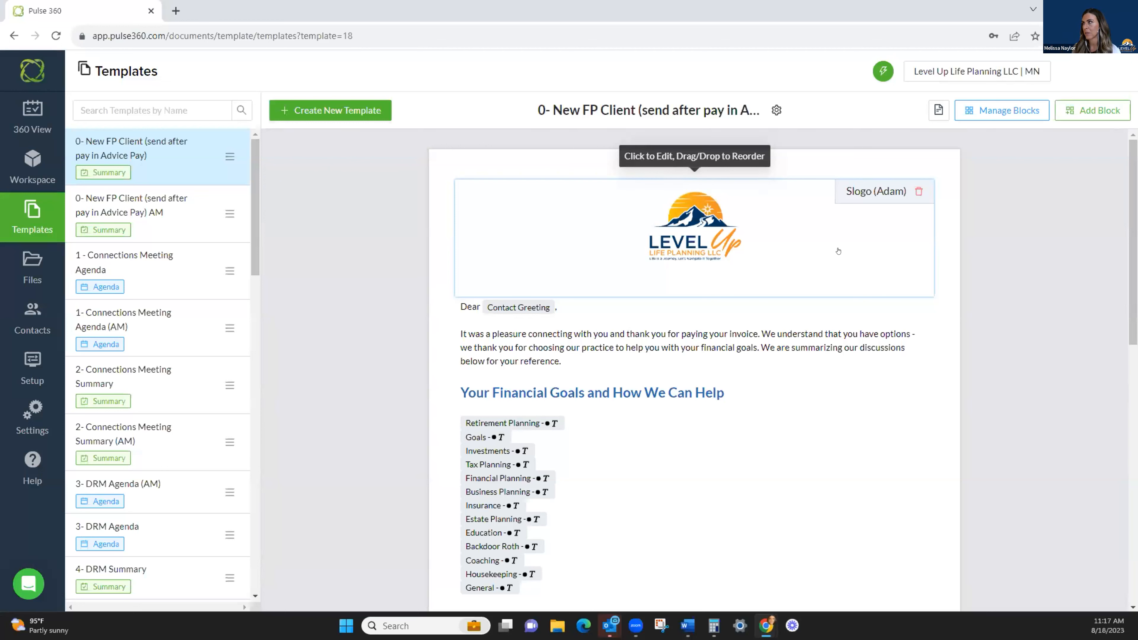
{"action": "scroll", "coordinate": [941, 300], "scroll_direction": "down", "scroll_amount": 2}
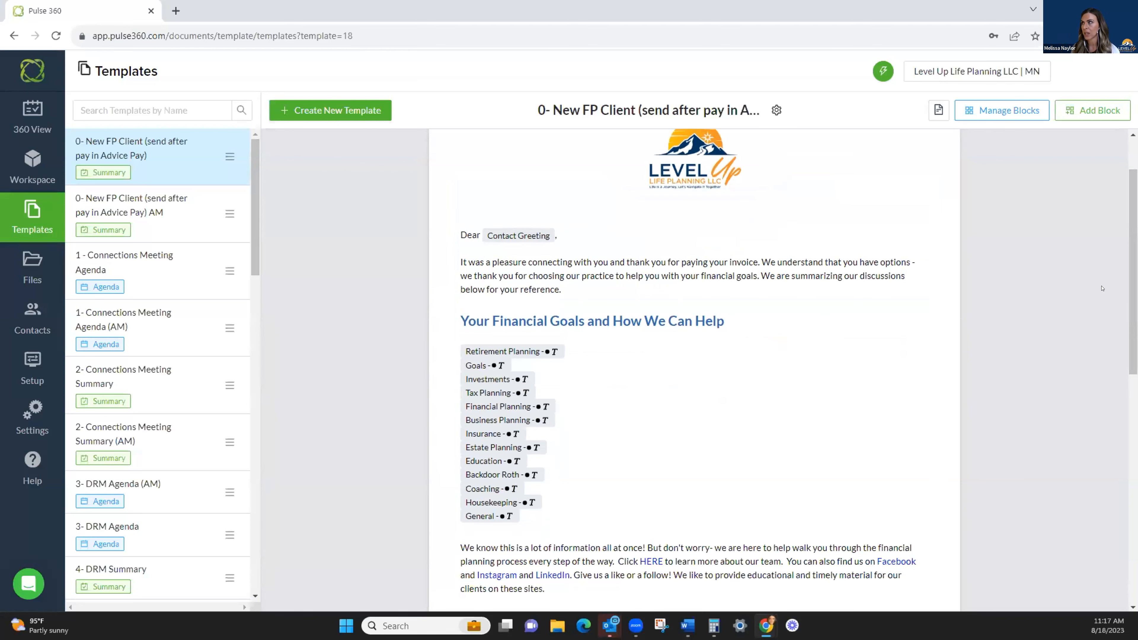
{"action": "scroll", "coordinate": [799, 369], "scroll_direction": "down", "scroll_amount": 7}
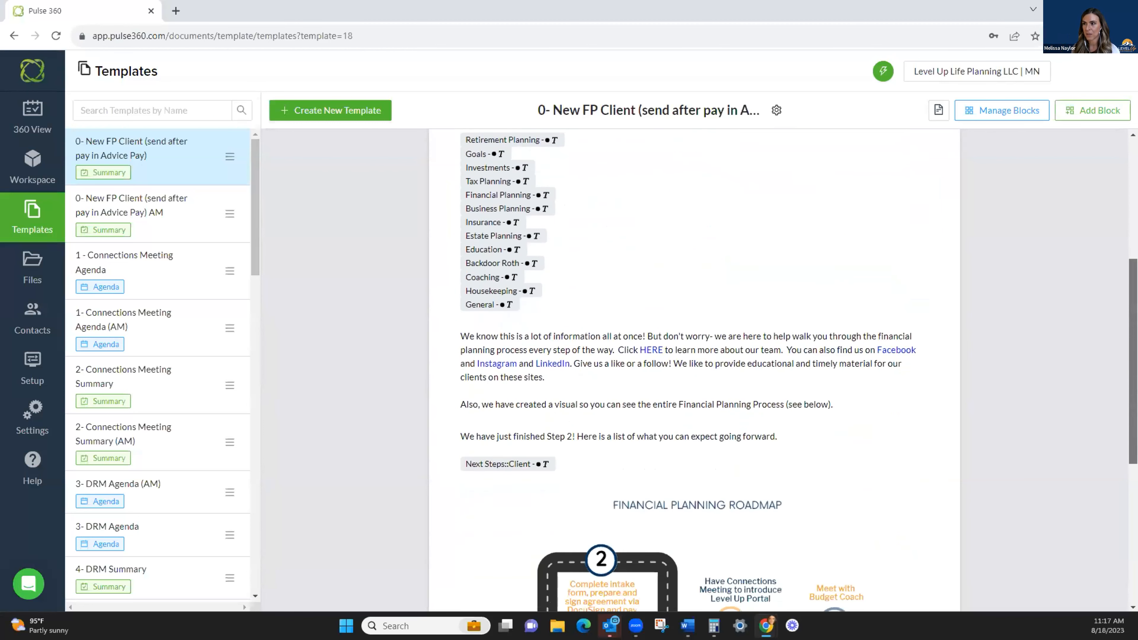
{"action": "scroll", "coordinate": [694, 371], "scroll_direction": "down", "scroll_amount": 7}
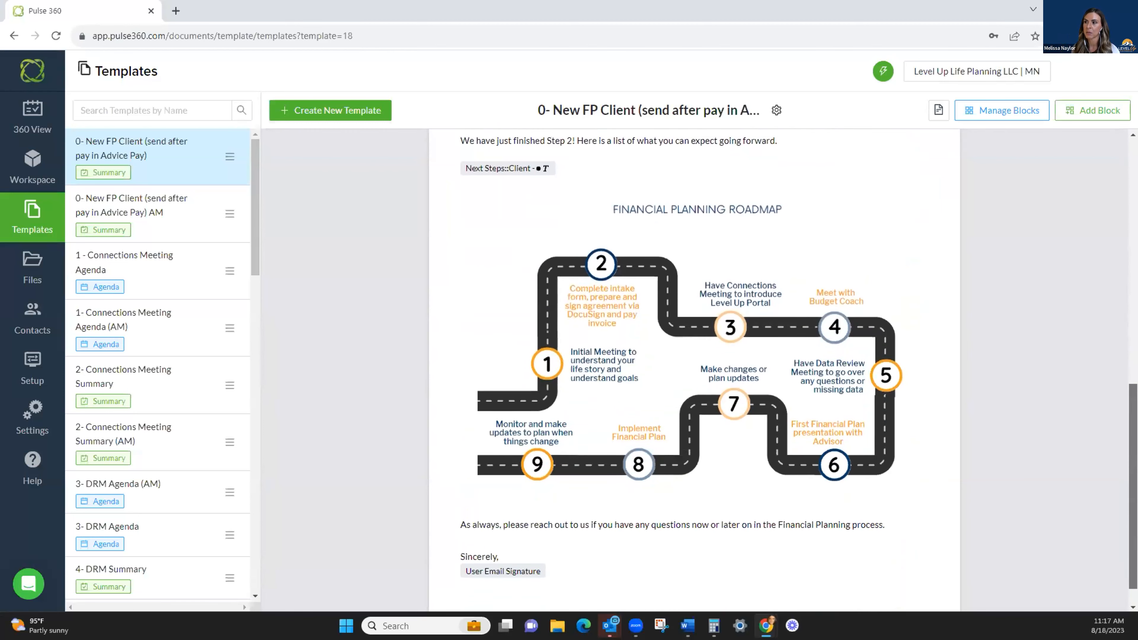
{"action": "scroll", "coordinate": [550, 129], "scroll_direction": "up", "scroll_amount": 20}
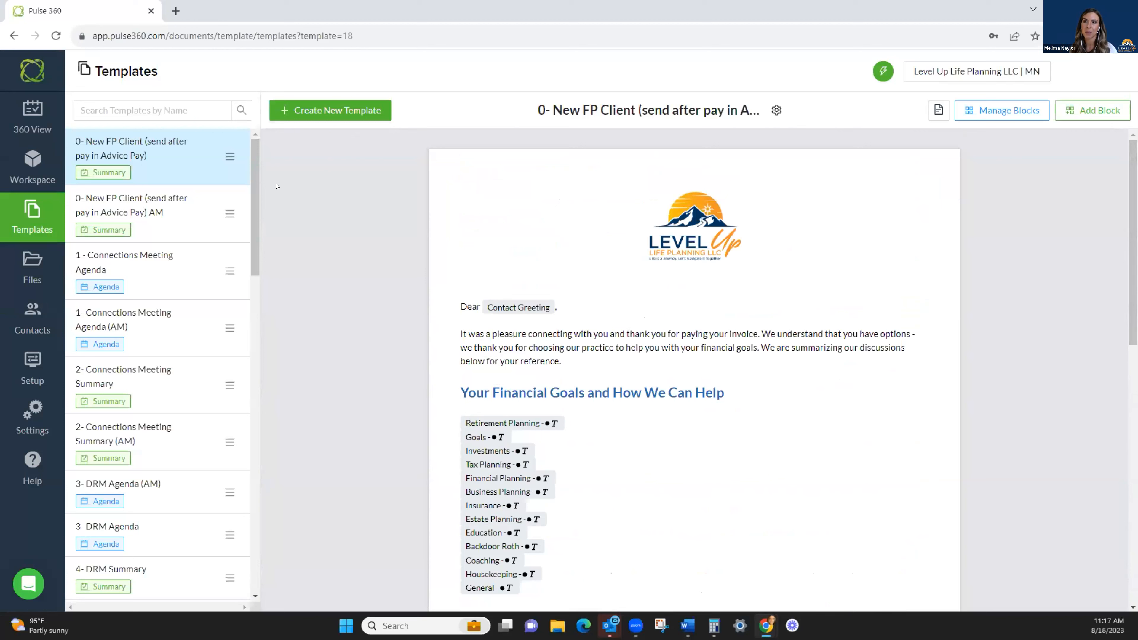
{"action": "scroll", "coordinate": [251, 220], "scroll_direction": "down", "scroll_amount": 3}
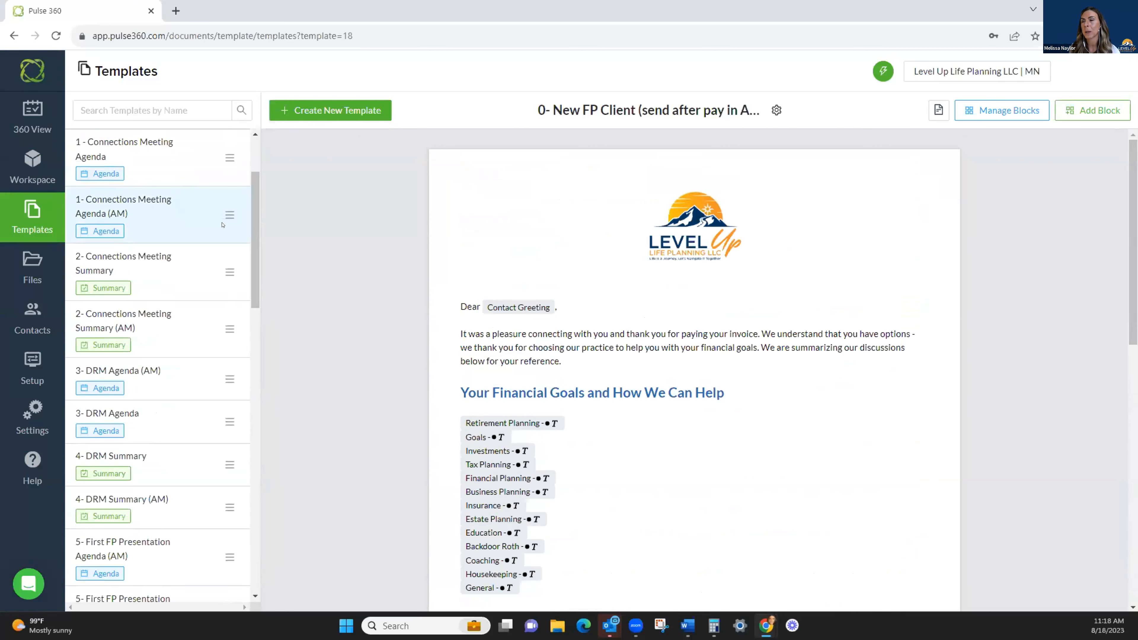
{"action": "scroll", "coordinate": [251, 215], "scroll_direction": "up", "scroll_amount": 3}
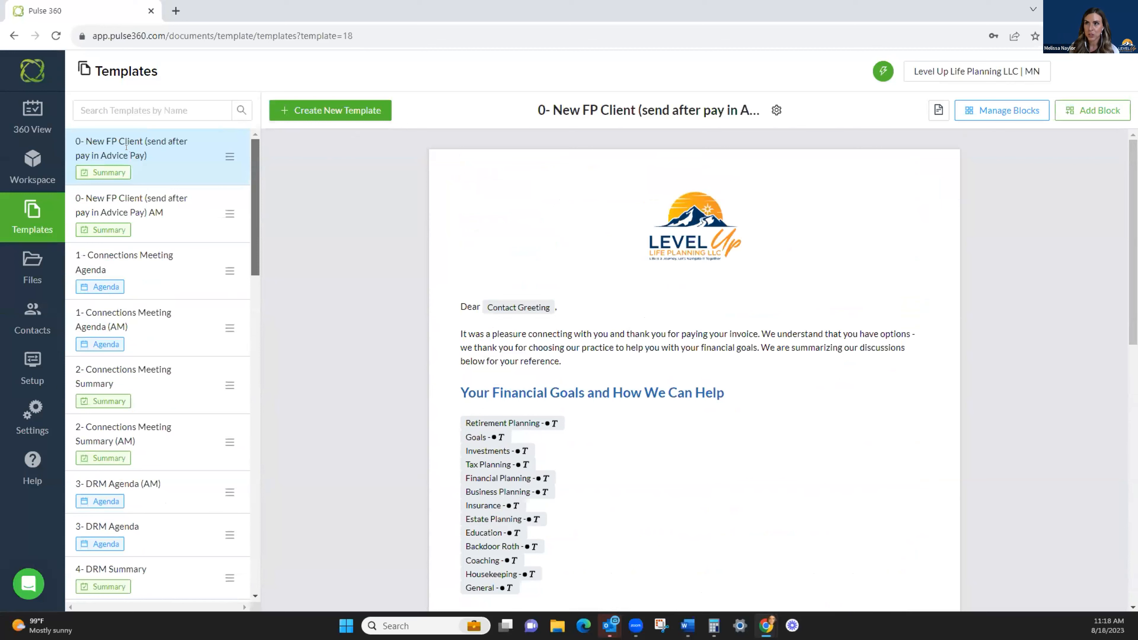
- Open the client's workspace and switch to the Fri, Aug 18th, 2023, 9:30 AM (Review) meeting
{"action": "left_click", "coordinate": [33, 166]}
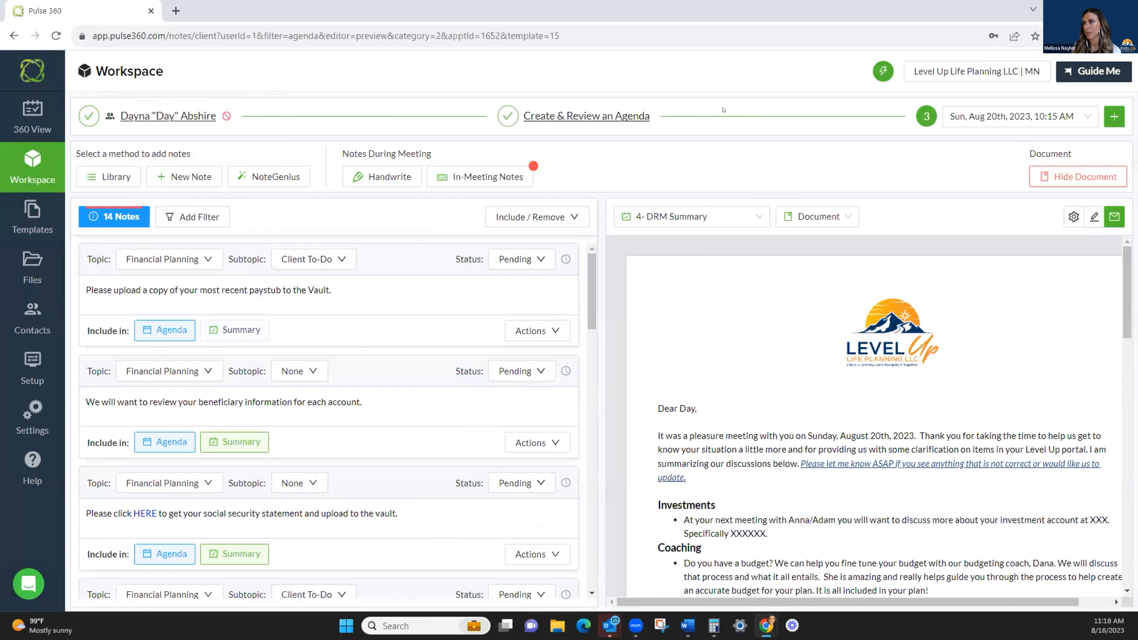
{"action": "left_click", "coordinate": [497, 182]}
{"action": "left_click", "coordinate": [150, 71]}
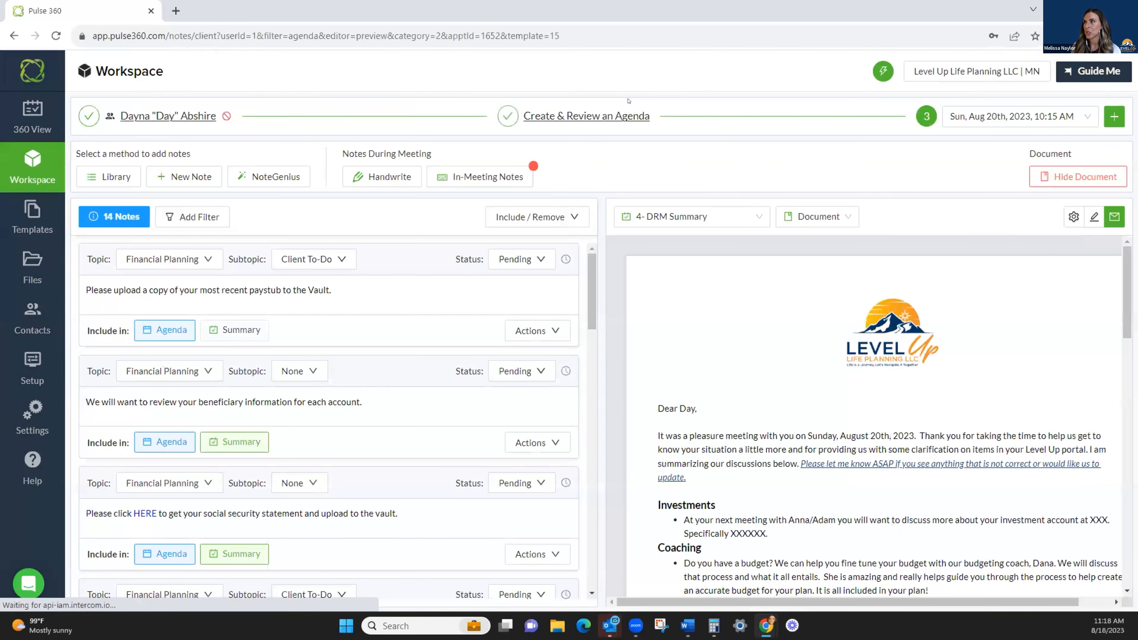
{"action": "left_click", "coordinate": [961, 116]}
{"action": "scroll", "coordinate": [963, 269], "scroll_direction": "down", "scroll_amount": 2}
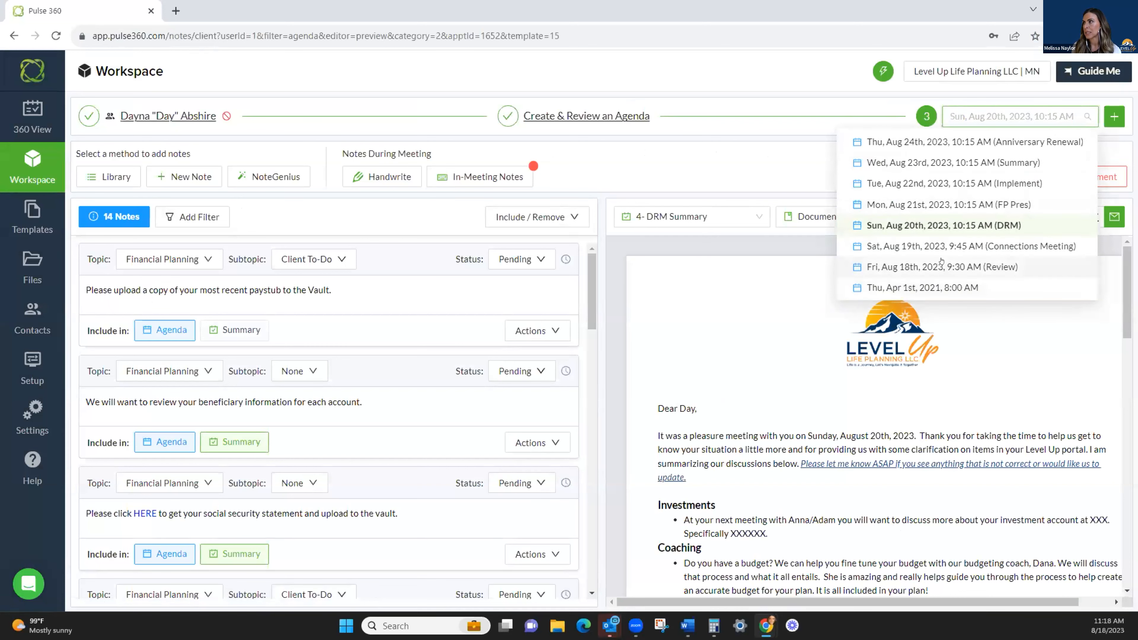
{"action": "left_click", "coordinate": [947, 269]}
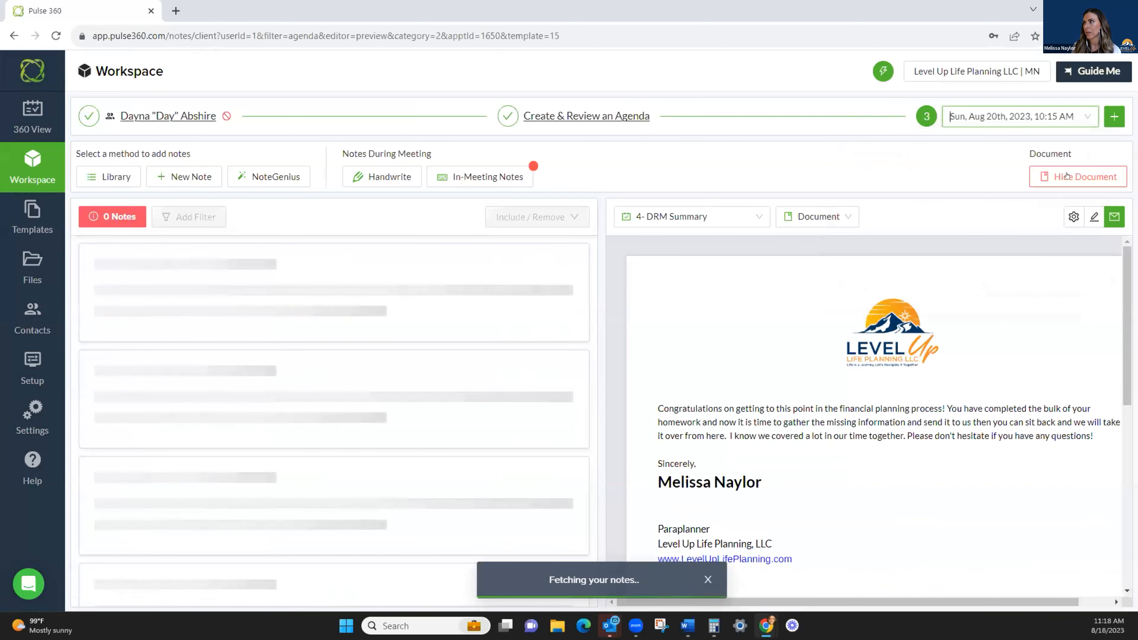
- Examine the DRM Summary's topic sections and the Internal - Financial Planning note, including its topic choices
{"action": "scroll", "coordinate": [1087, 301], "scroll_direction": "down", "scroll_amount": 2}
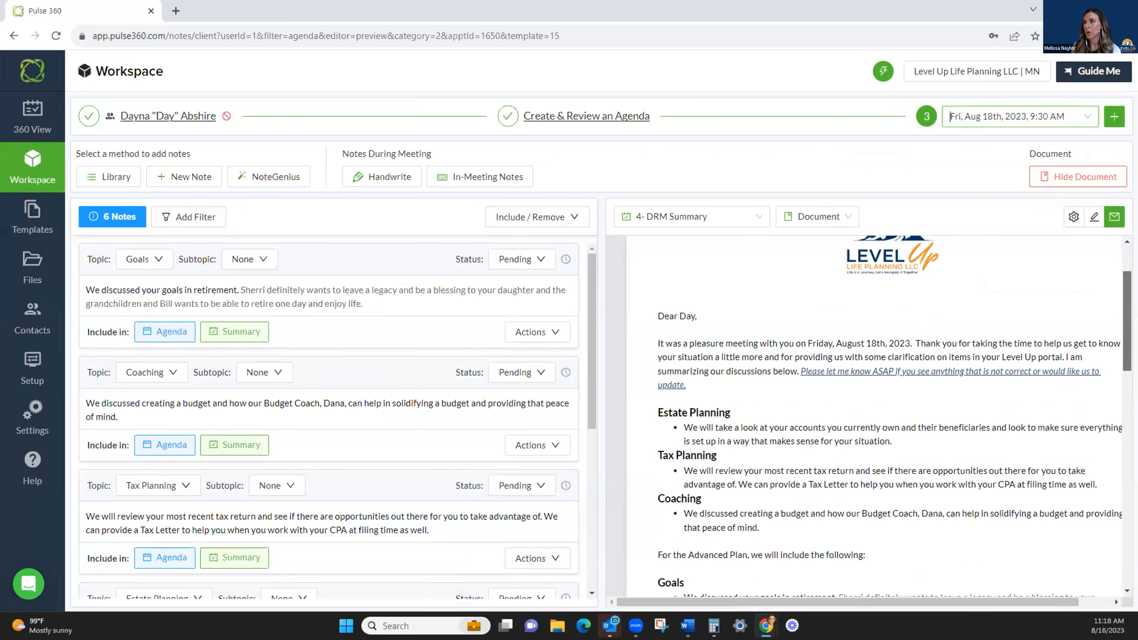
{"action": "left_click_drag", "start_coordinate": [657, 403], "coordinate": [728, 403]}
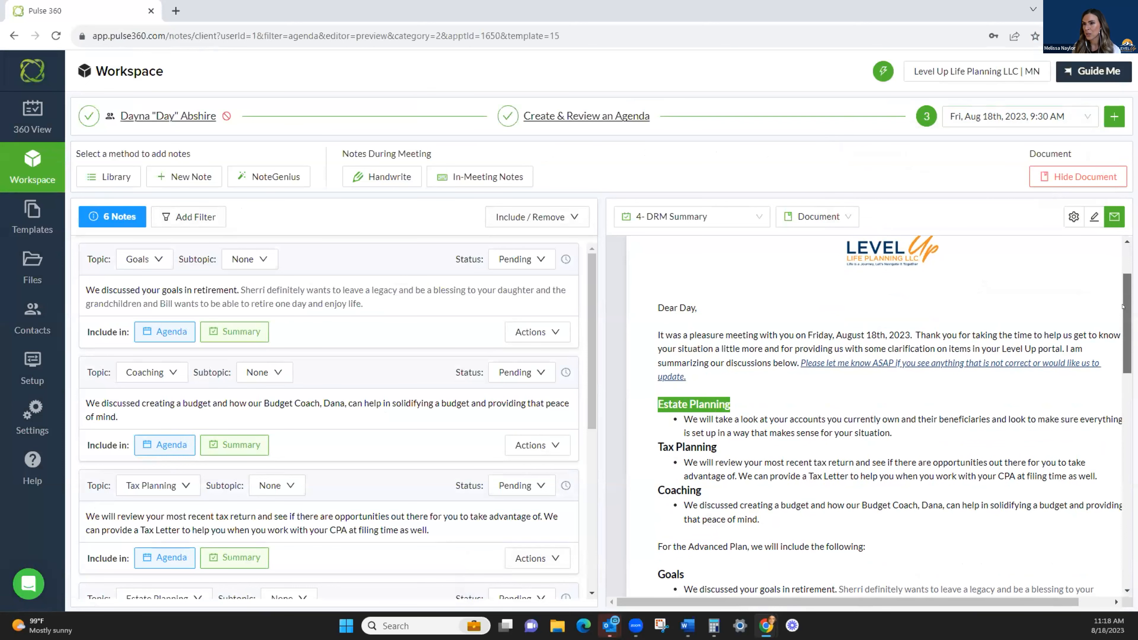
{"action": "left_click_drag", "start_coordinate": [1124, 298], "coordinate": [1123, 318]}
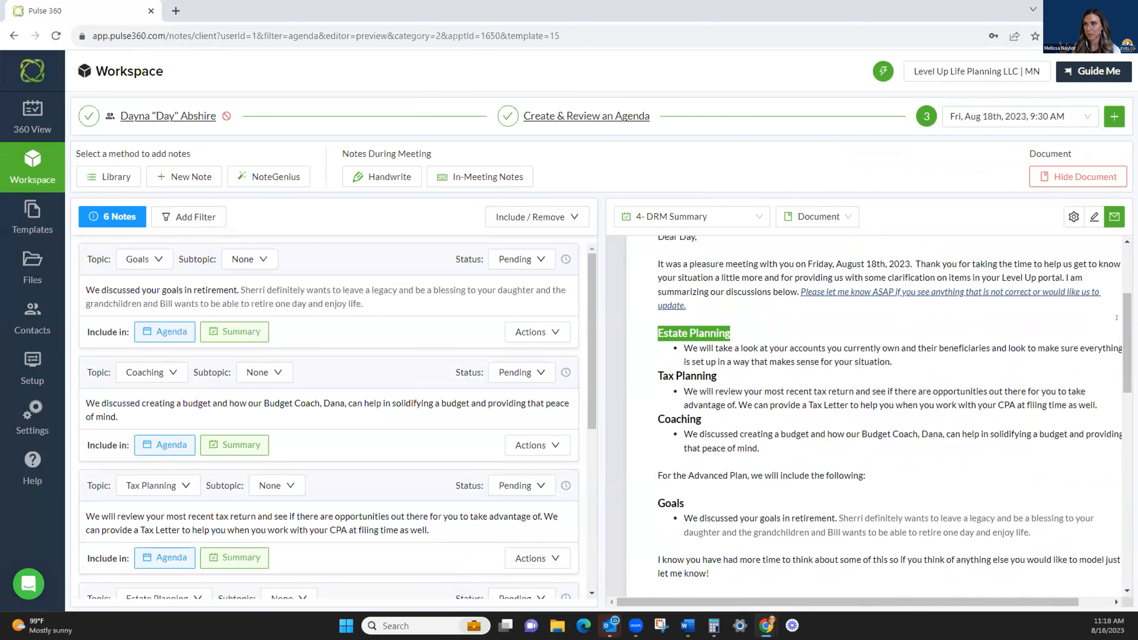
{"action": "left_click_drag", "start_coordinate": [590, 289], "coordinate": [608, 469]}
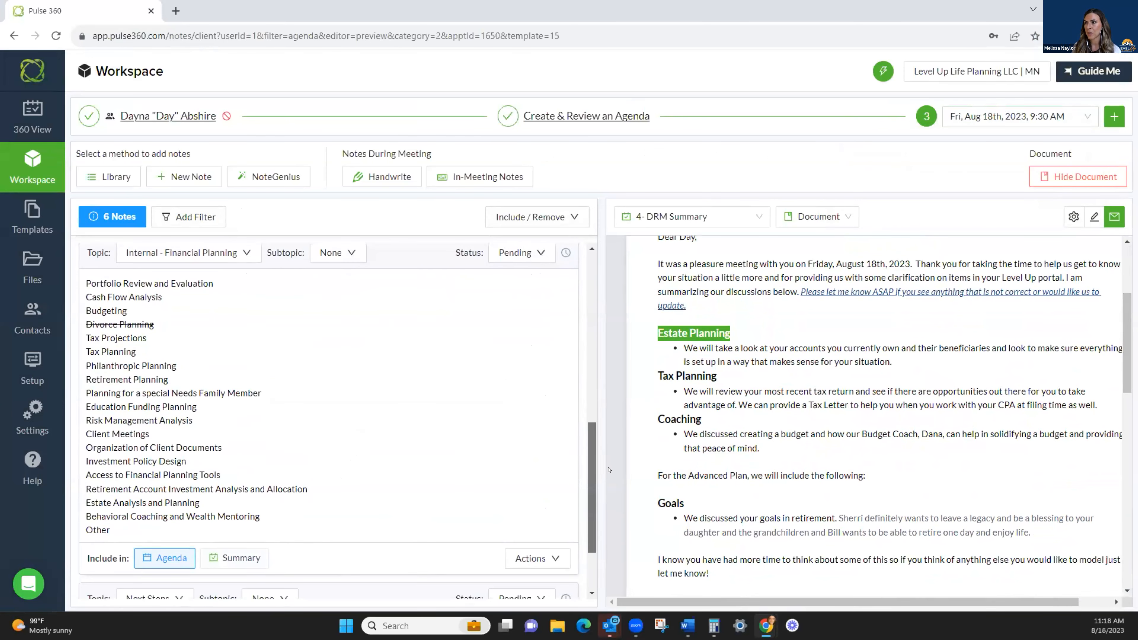
{"action": "scroll", "coordinate": [480, 355], "scroll_direction": "up", "scroll_amount": 1}
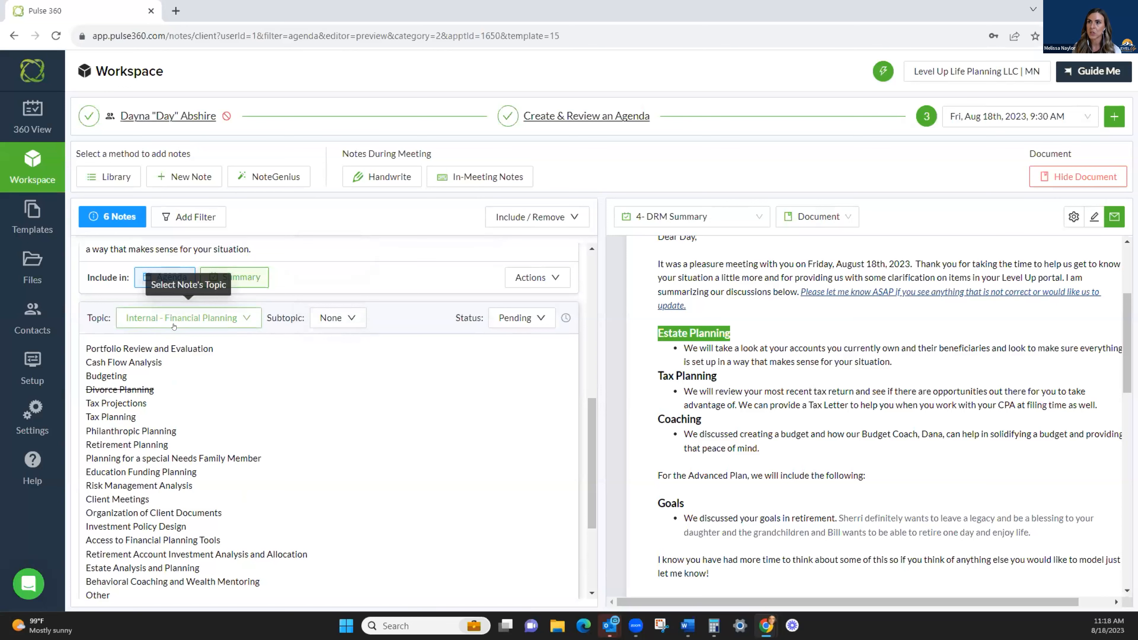
{"action": "left_click", "coordinate": [241, 319]}
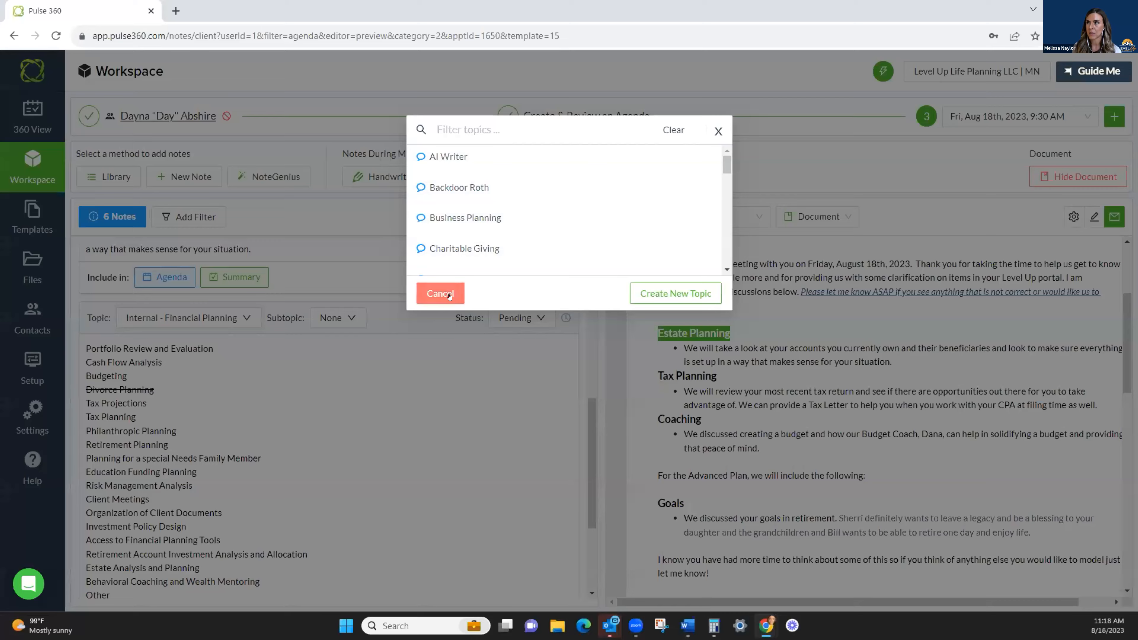
{"action": "left_click", "coordinate": [440, 293]}
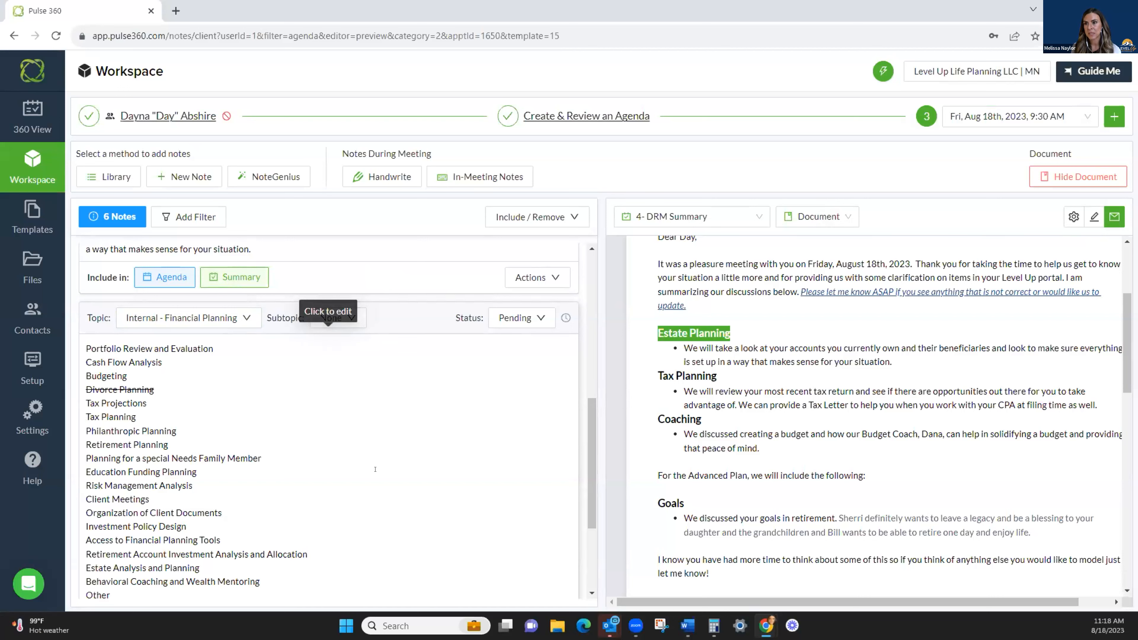
- Strike through Tax Projections in the Internal - Financial Planning note and save the note
{"action": "scroll", "coordinate": [375, 470], "scroll_direction": "down", "scroll_amount": 1}
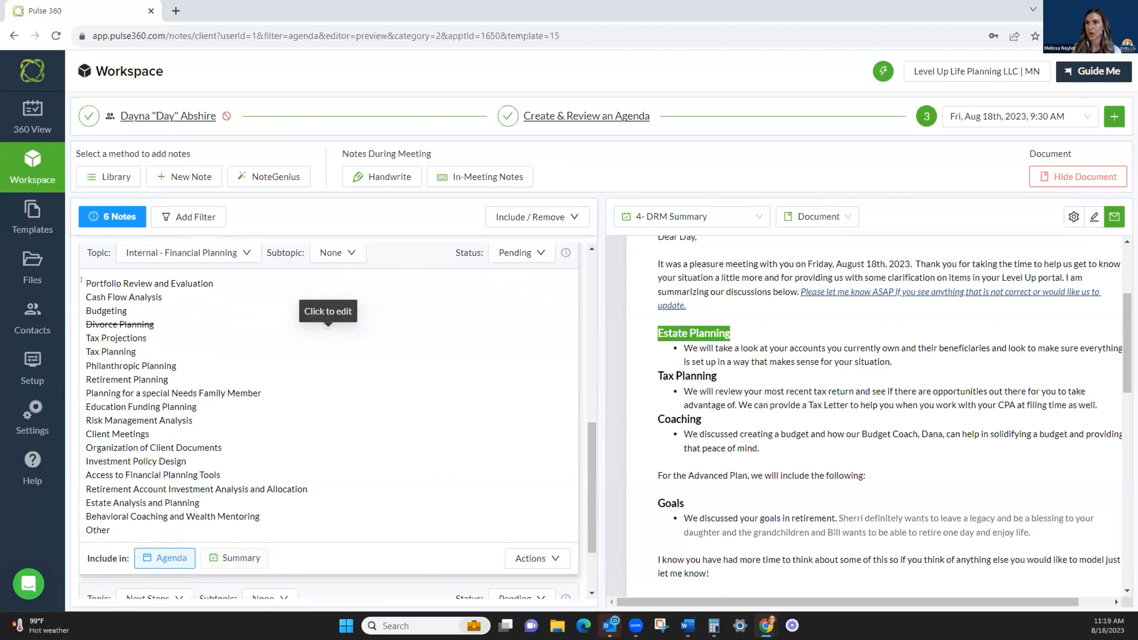
{"action": "left_click", "coordinate": [150, 329]}
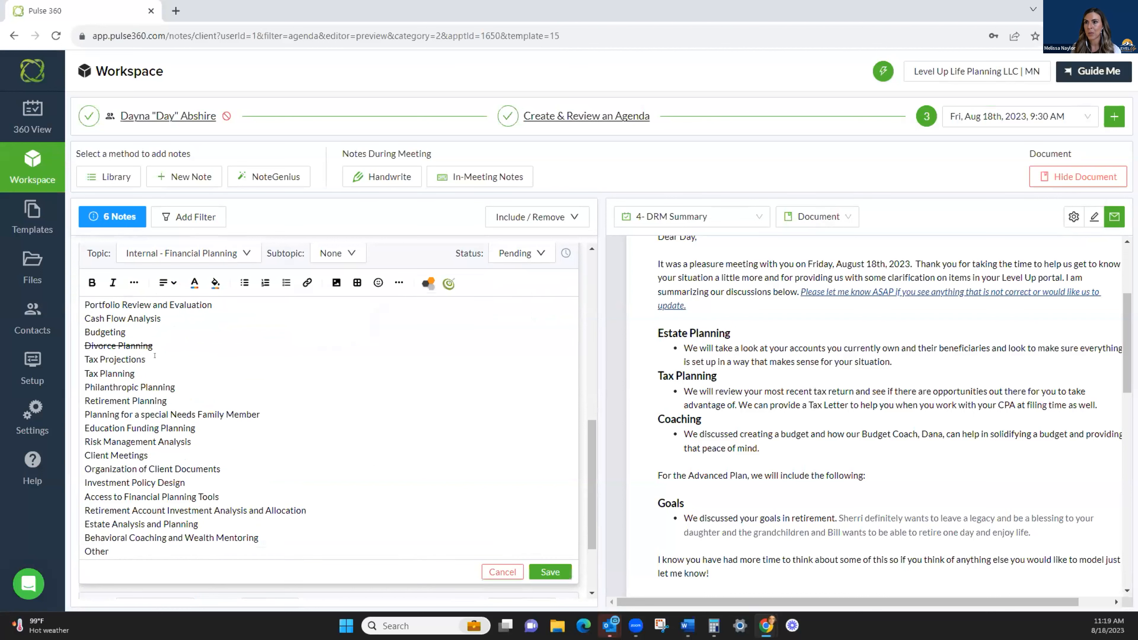
{"action": "mouse_move", "coordinate": [85, 346]}
{"action": "left_mouse_down"}
{"action": "mouse_move", "coordinate": [164, 358]}
{"action": "mouse_move", "coordinate": [84, 359]}
{"action": "left_mouse_up"}
{"action": "left_click", "coordinate": [130, 282]}
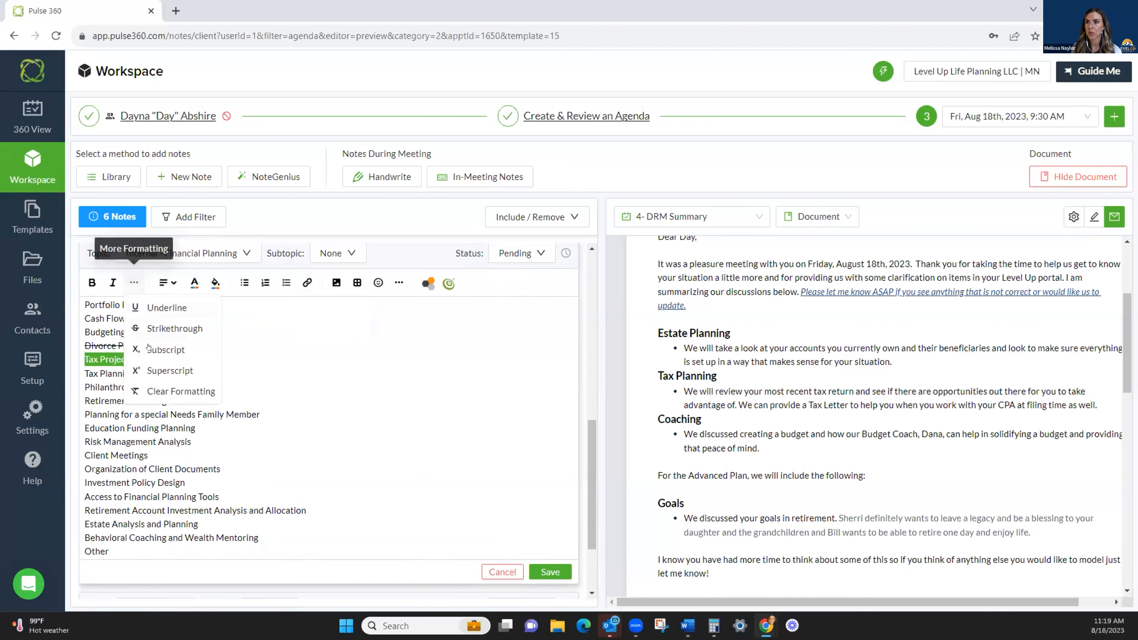
{"action": "left_click", "coordinate": [161, 328]}
{"action": "left_click", "coordinate": [545, 572]}
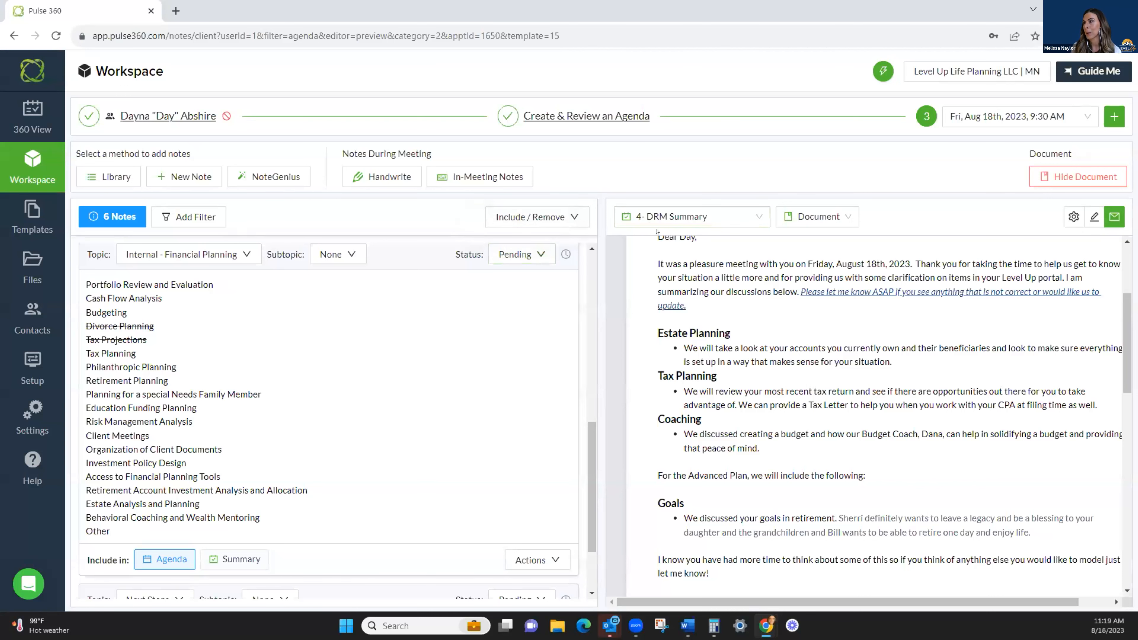
- Browse the available document templates and switch the meeting document to 1 - Connections Meeting Agenda
{"action": "scroll", "coordinate": [925, 261], "scroll_direction": "up", "scroll_amount": 4}
{"action": "left_click", "coordinate": [754, 216]}
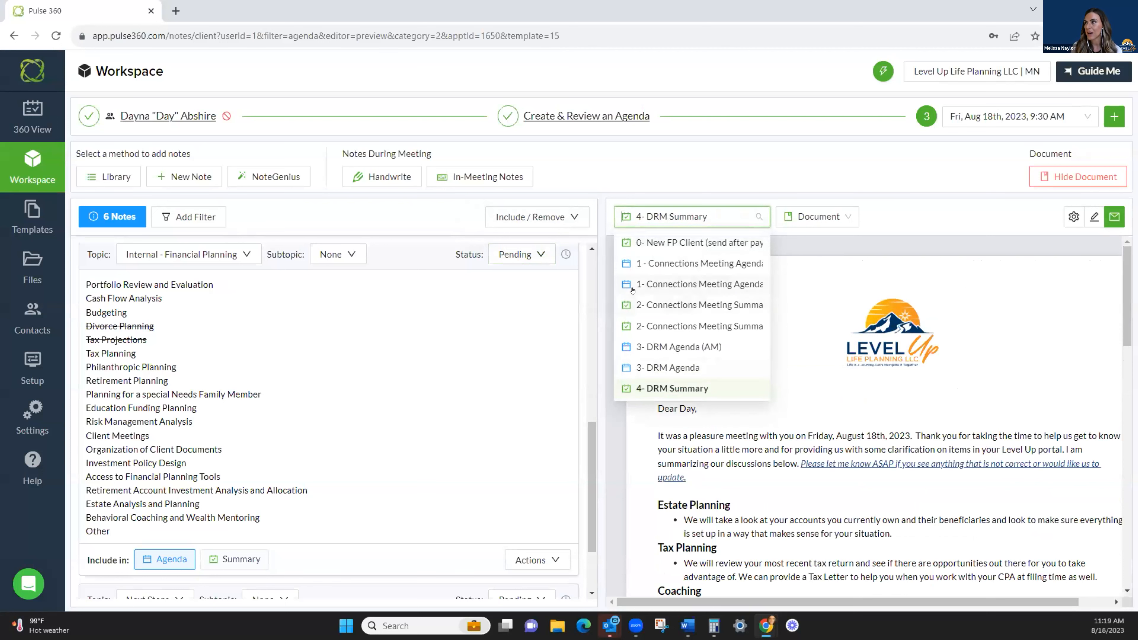
{"action": "scroll", "coordinate": [632, 290], "scroll_direction": "down", "scroll_amount": 4}
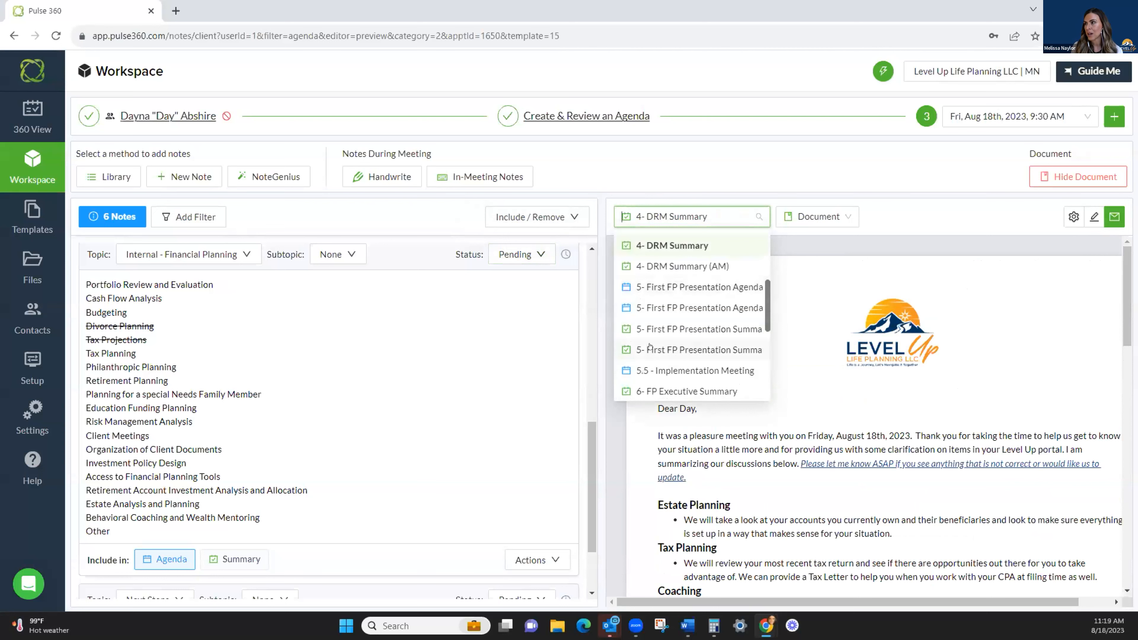
{"action": "scroll", "coordinate": [649, 343], "scroll_direction": "up", "scroll_amount": 4}
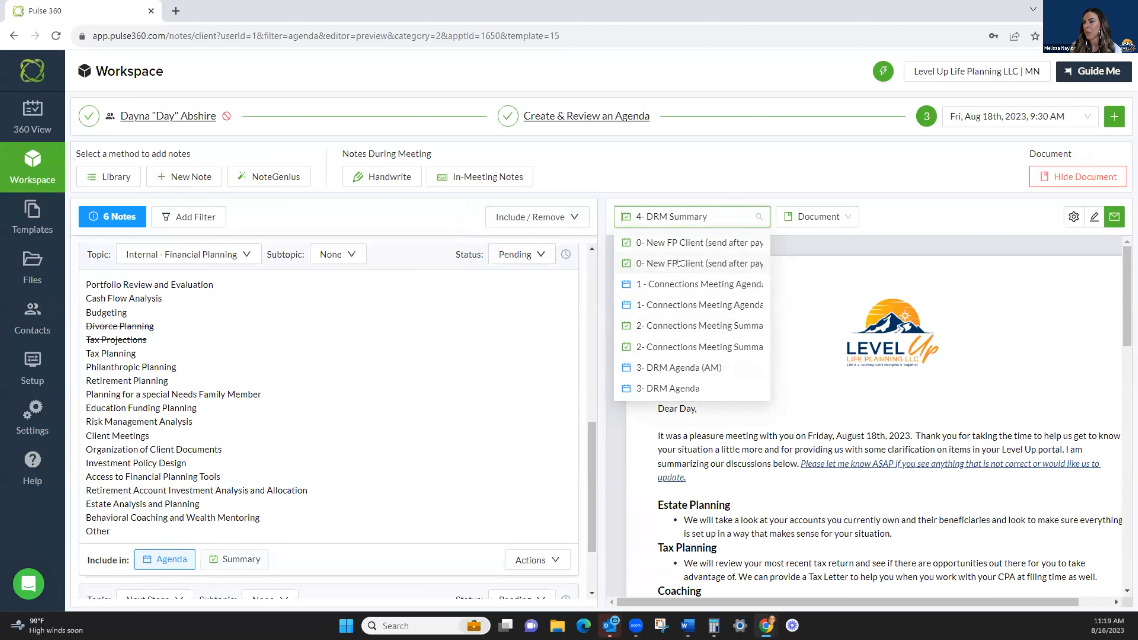
{"action": "left_click", "coordinate": [677, 283]}
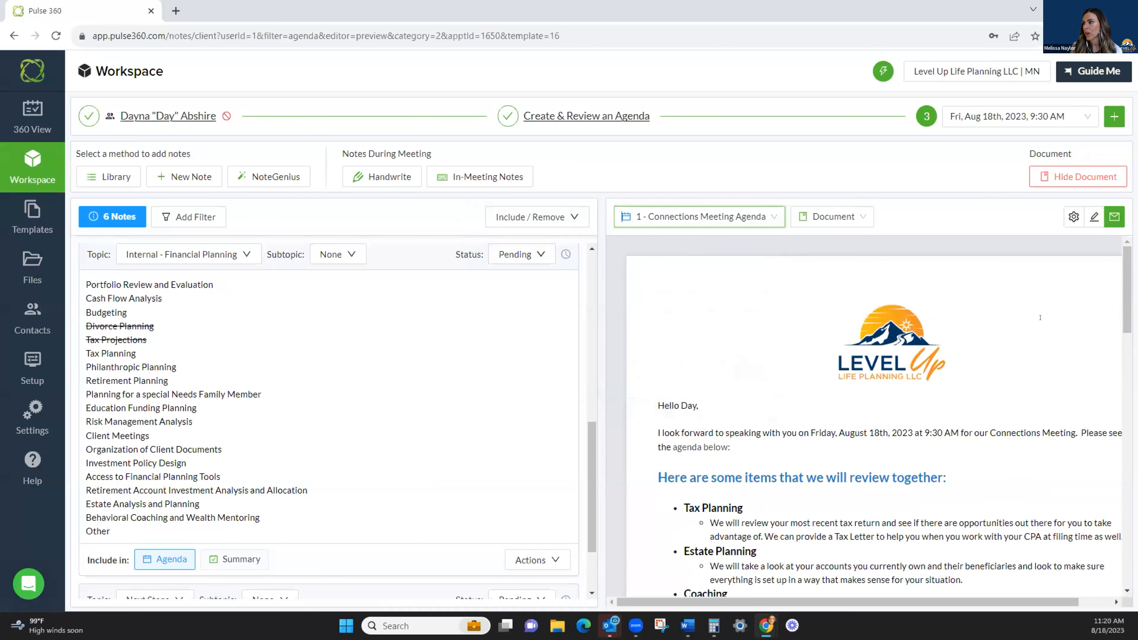
- Review the Connections Meeting Agenda preview from the review items through the planning roadmap to the signature
{"action": "left_click_drag", "start_coordinate": [1129, 277], "coordinate": [1122, 313]}
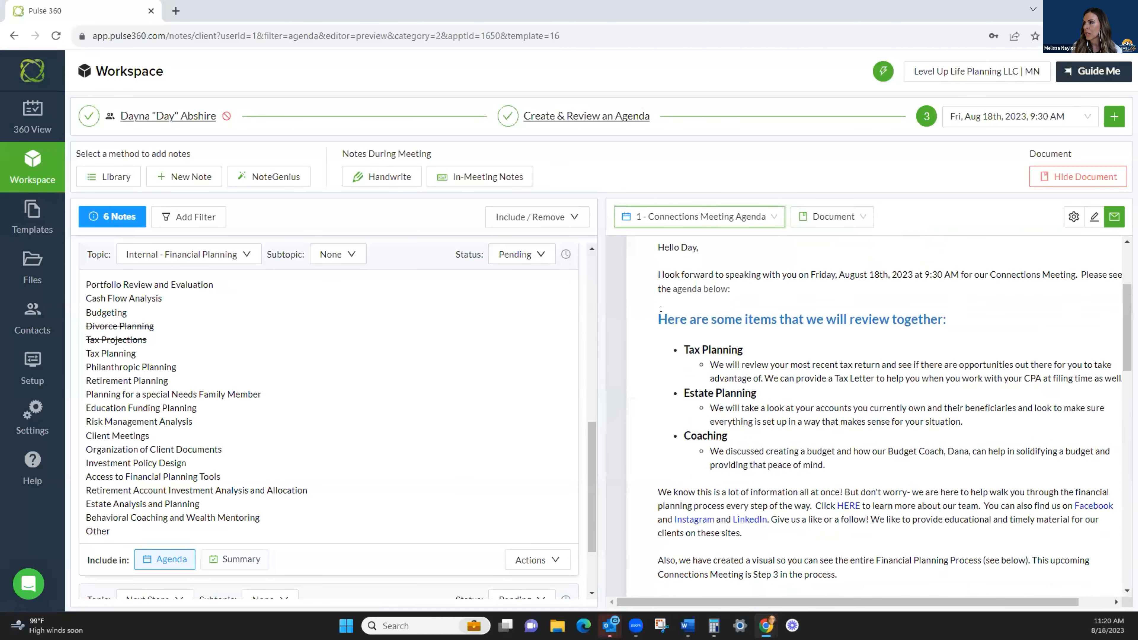
{"action": "left_click_drag", "start_coordinate": [657, 309], "coordinate": [947, 319]}
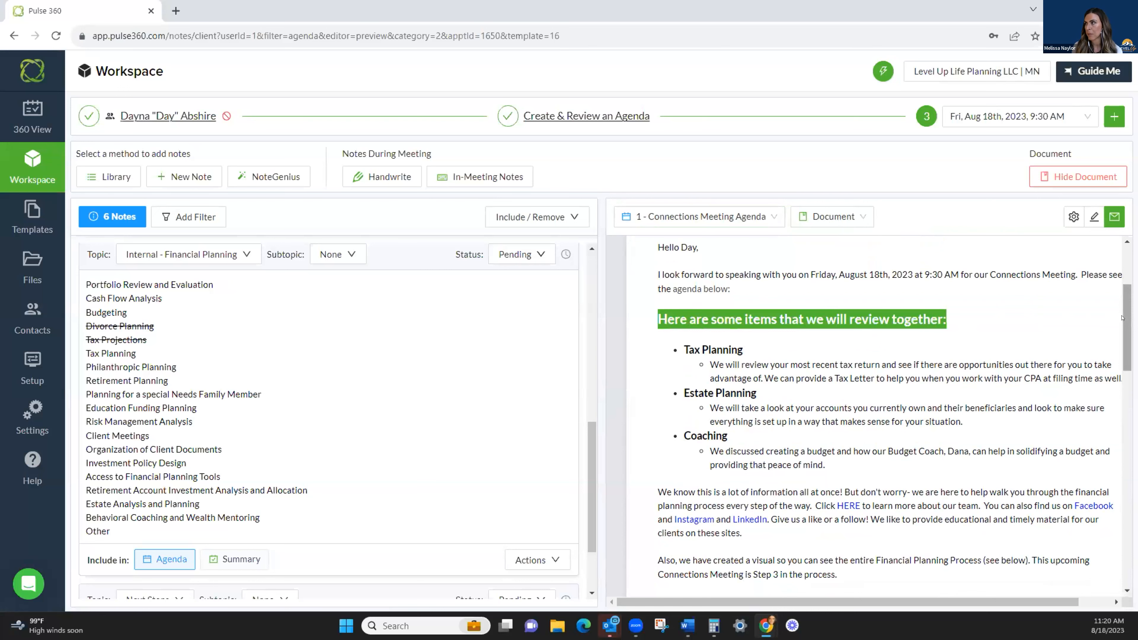
{"action": "scroll", "coordinate": [1122, 317], "scroll_direction": "down", "scroll_amount": 3}
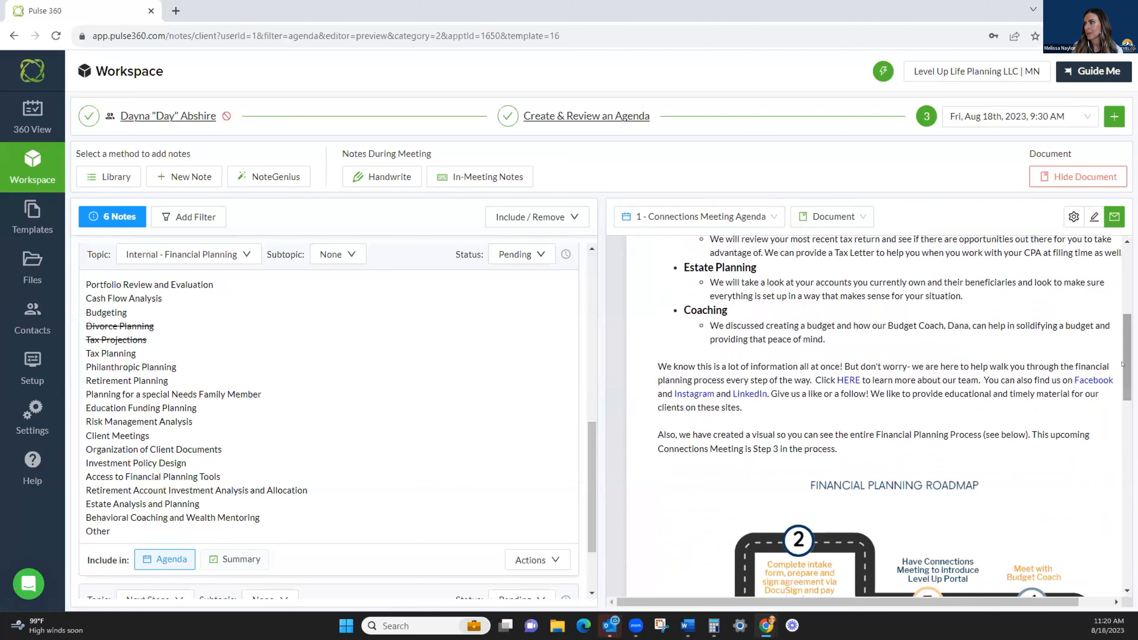
{"action": "left_click_drag", "start_coordinate": [1122, 364], "coordinate": [1122, 487]}
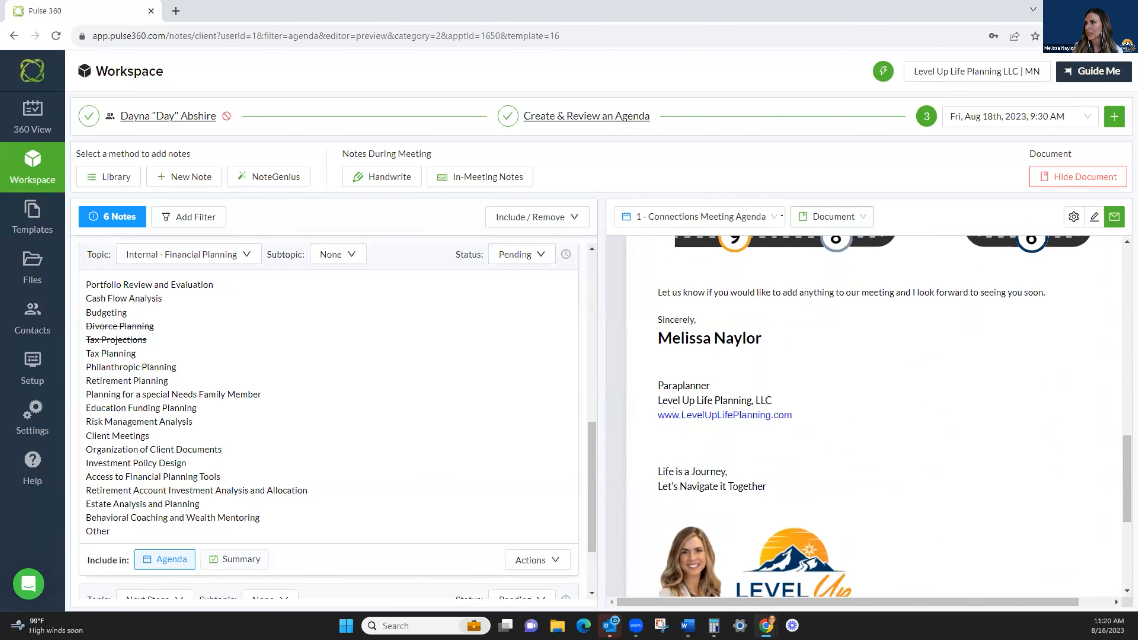
- Switch the meeting document to 2- Connections Meeting Summary and review its reviewed items and Next Steps section
{"action": "left_click", "coordinate": [765, 213]}
{"action": "left_click", "coordinate": [736, 324]}
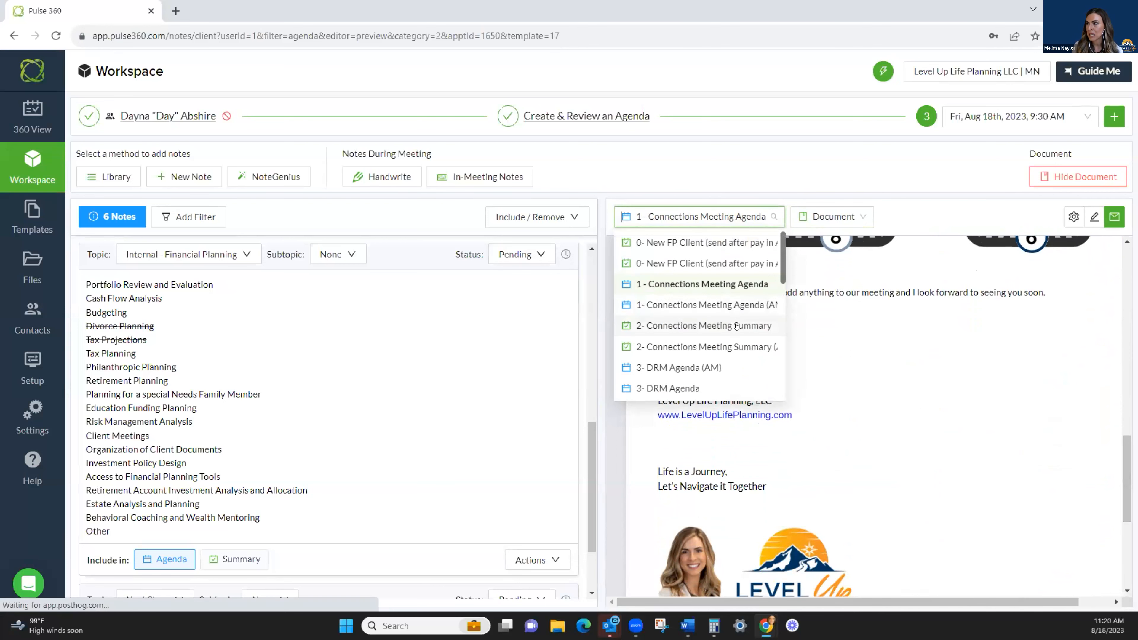
{"action": "left_click_drag", "start_coordinate": [1128, 516], "coordinate": [1112, 348]}
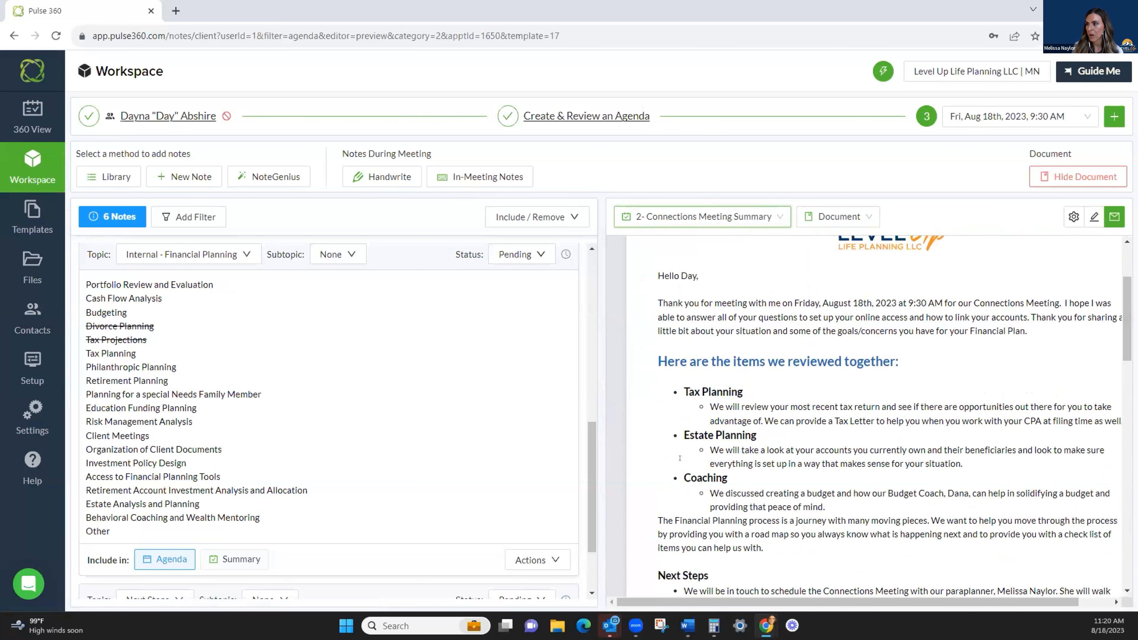
{"action": "scroll", "coordinate": [772, 526], "scroll_direction": "down", "scroll_amount": 3}
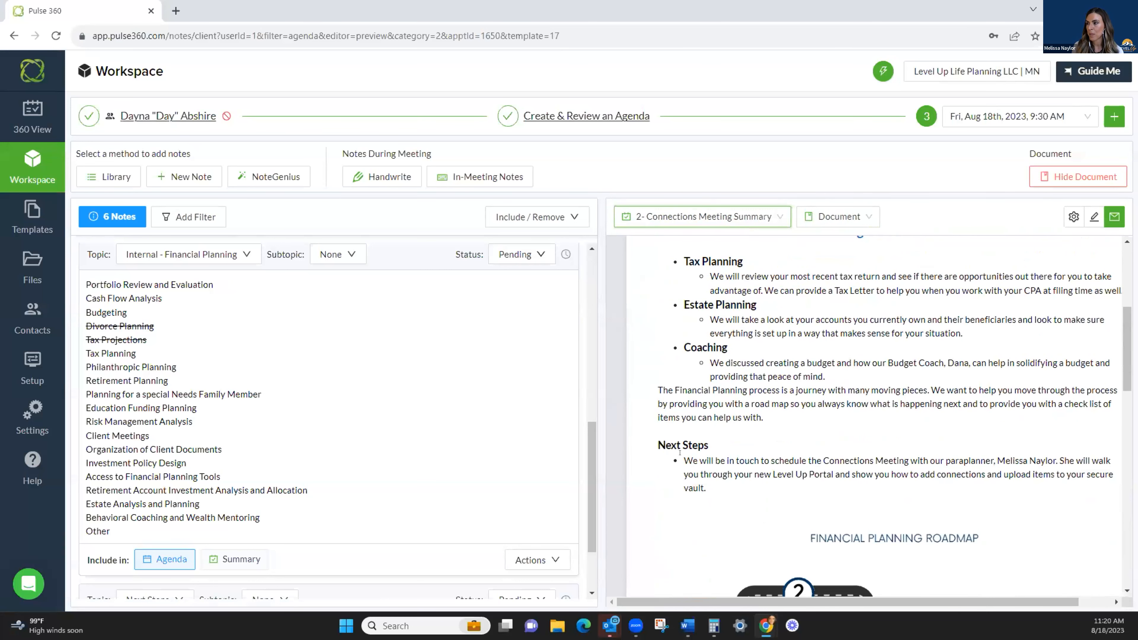
{"action": "triple_click", "coordinate": [705, 479]}
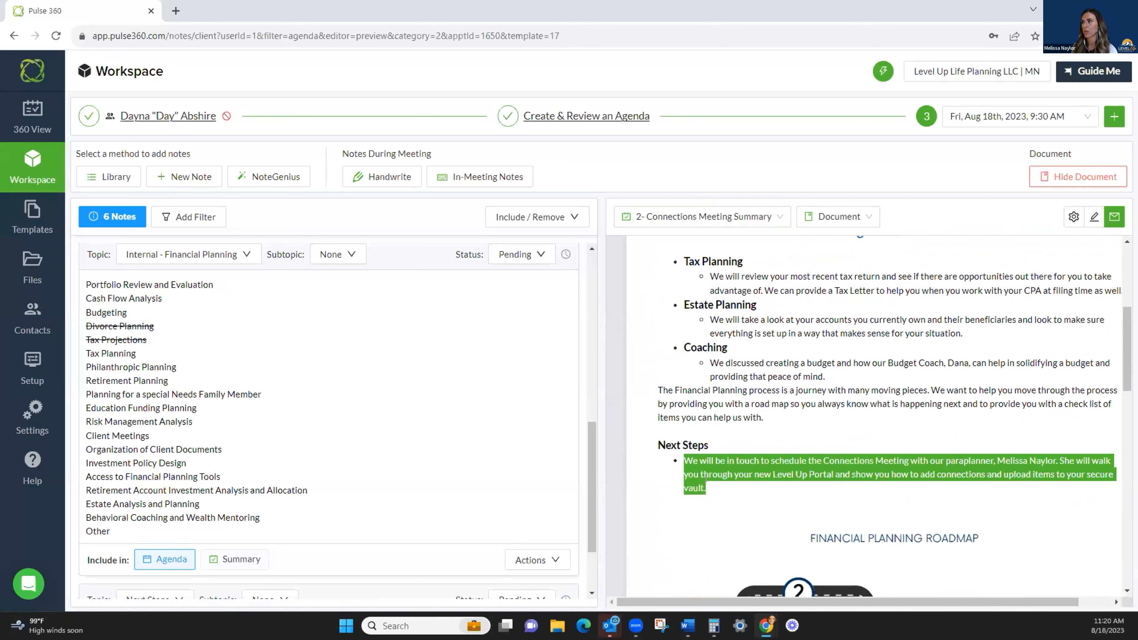
- Preview the 4- DRM Summary template and switch the meeting document to 3- DRM Agenda
{"action": "left_click", "coordinate": [773, 216]}
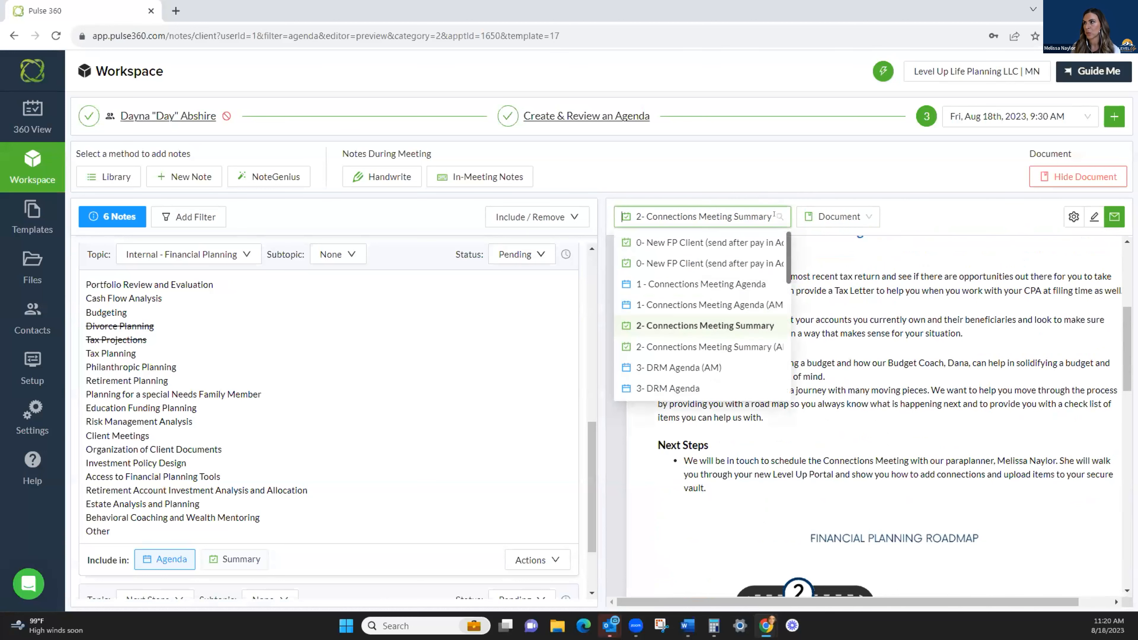
{"action": "scroll", "coordinate": [782, 290], "scroll_direction": "down", "scroll_amount": 1}
{"action": "scroll", "coordinate": [783, 291], "scroll_direction": "down", "scroll_amount": 1}
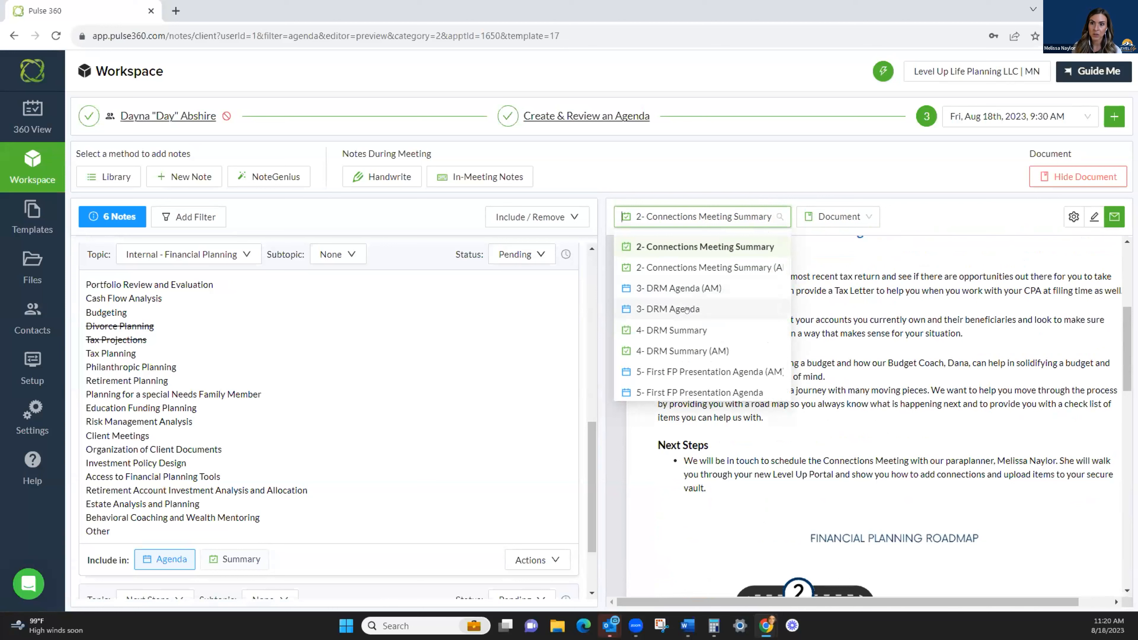
{"action": "left_click", "coordinate": [679, 329]}
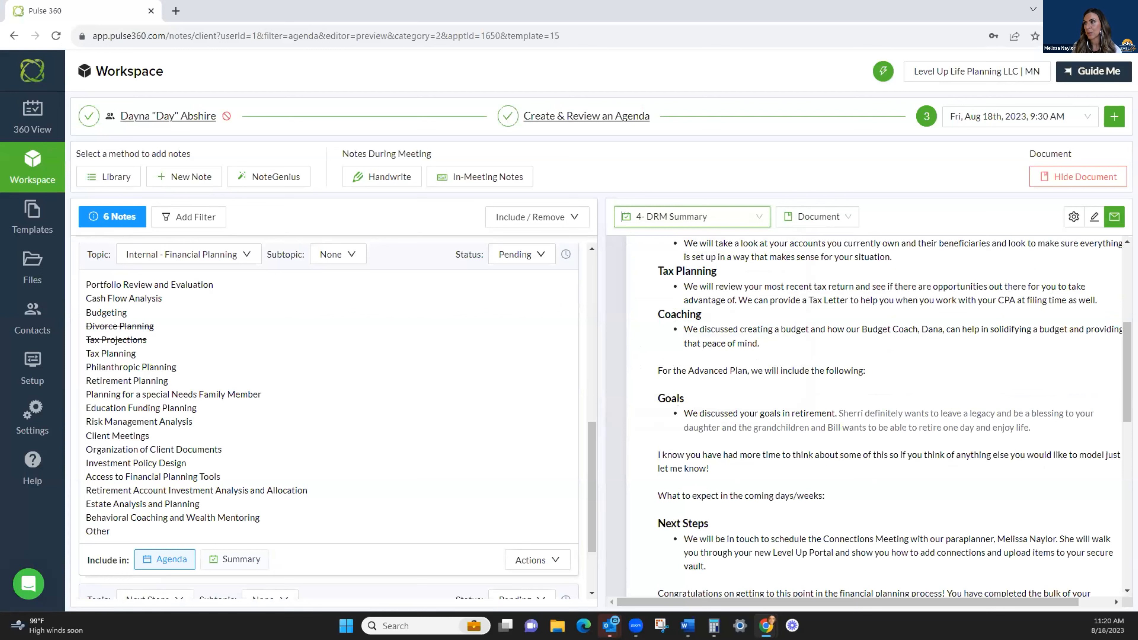
{"action": "left_click", "coordinate": [690, 216]}
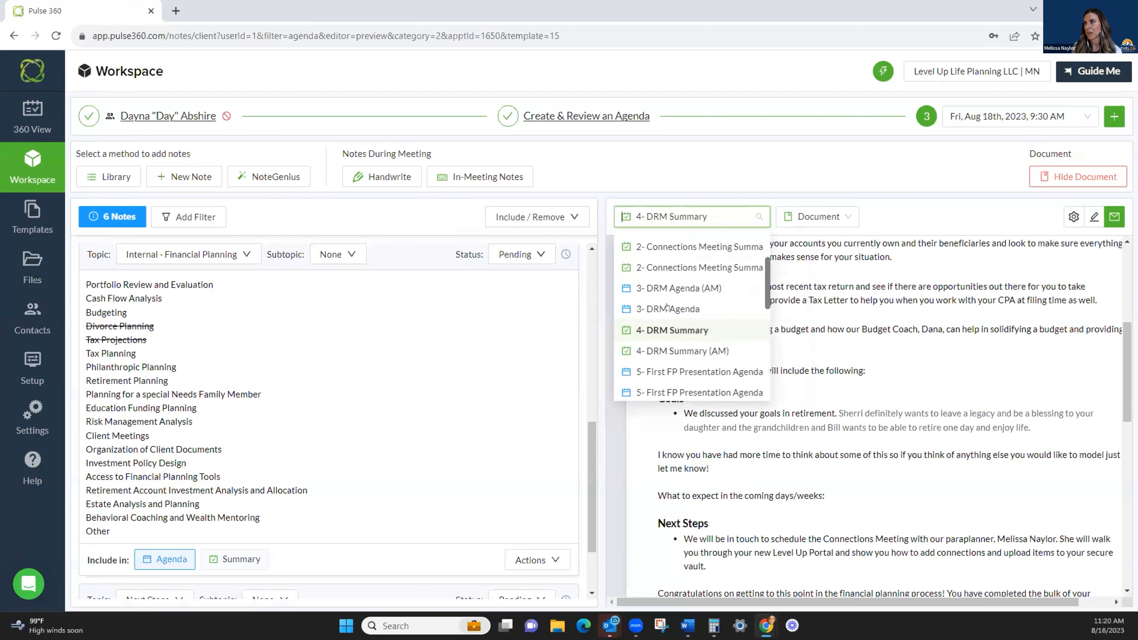
{"action": "left_click", "coordinate": [667, 309]}
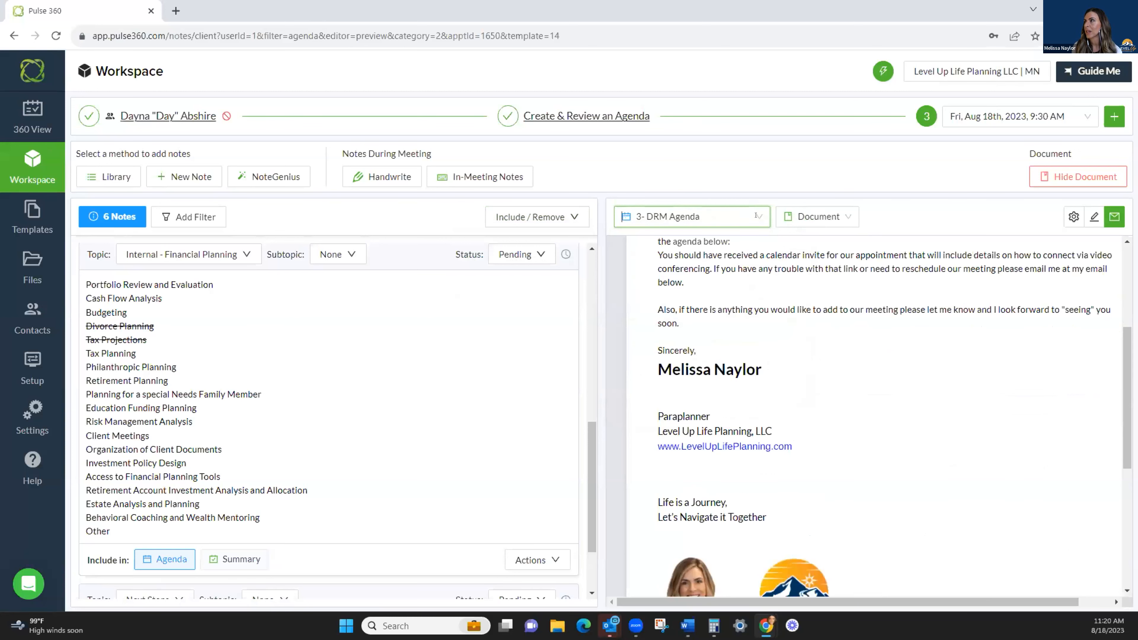
- Switch the workspace to the Sun, Aug 20th, 2023, 10:15 AM (DRM) meeting
{"action": "left_click", "coordinate": [959, 117]}
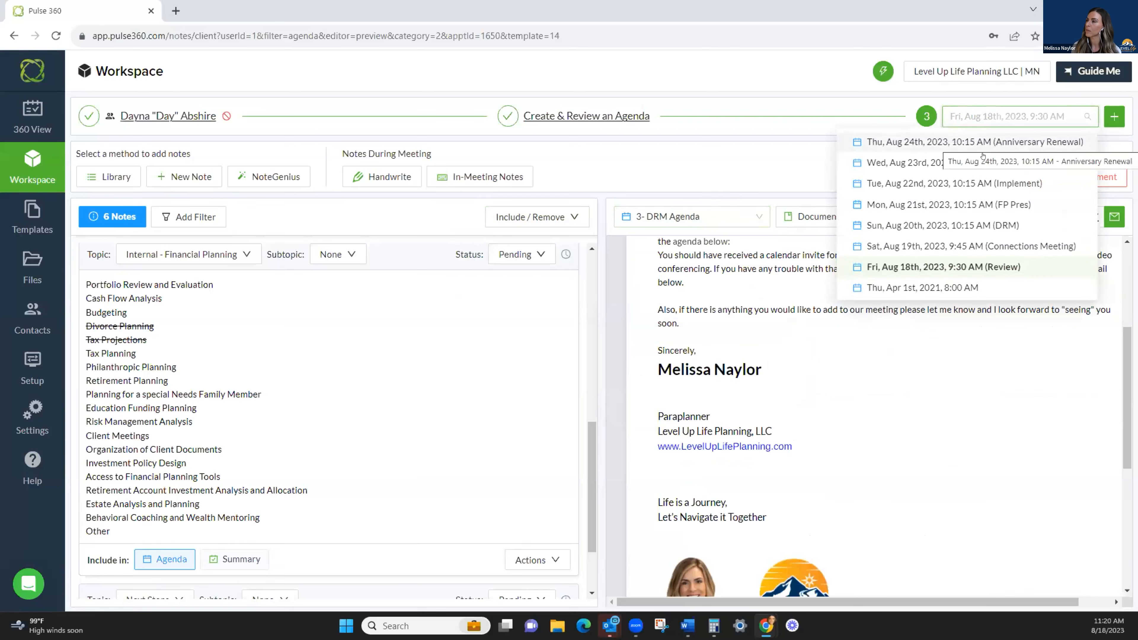
{"action": "left_click", "coordinate": [933, 225]}
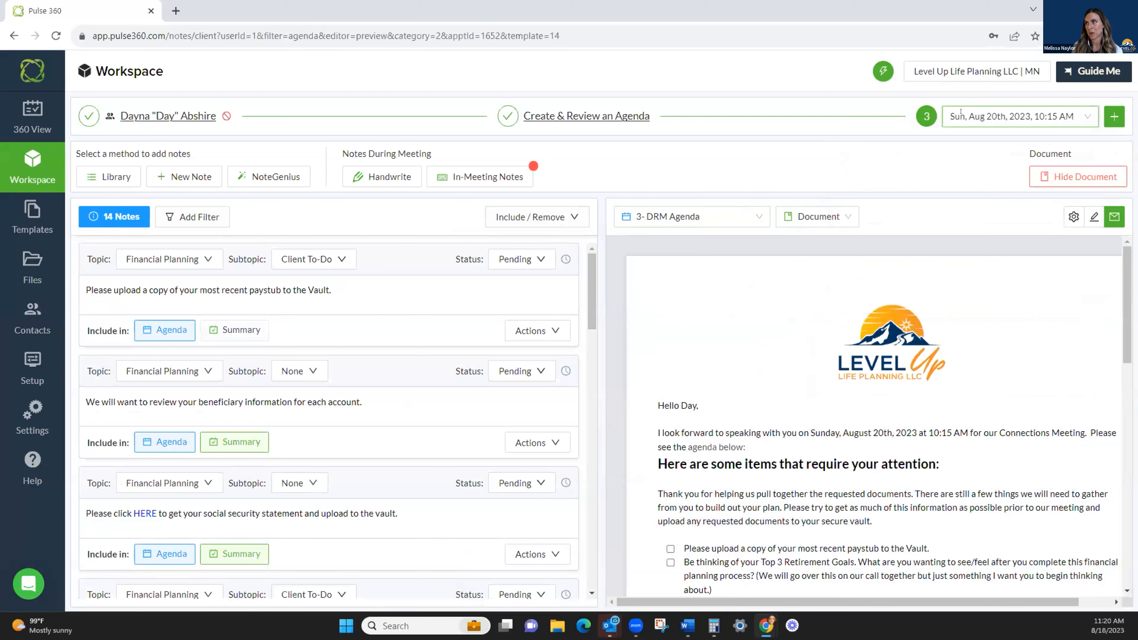
{"action": "left_click", "coordinate": [1004, 116]}
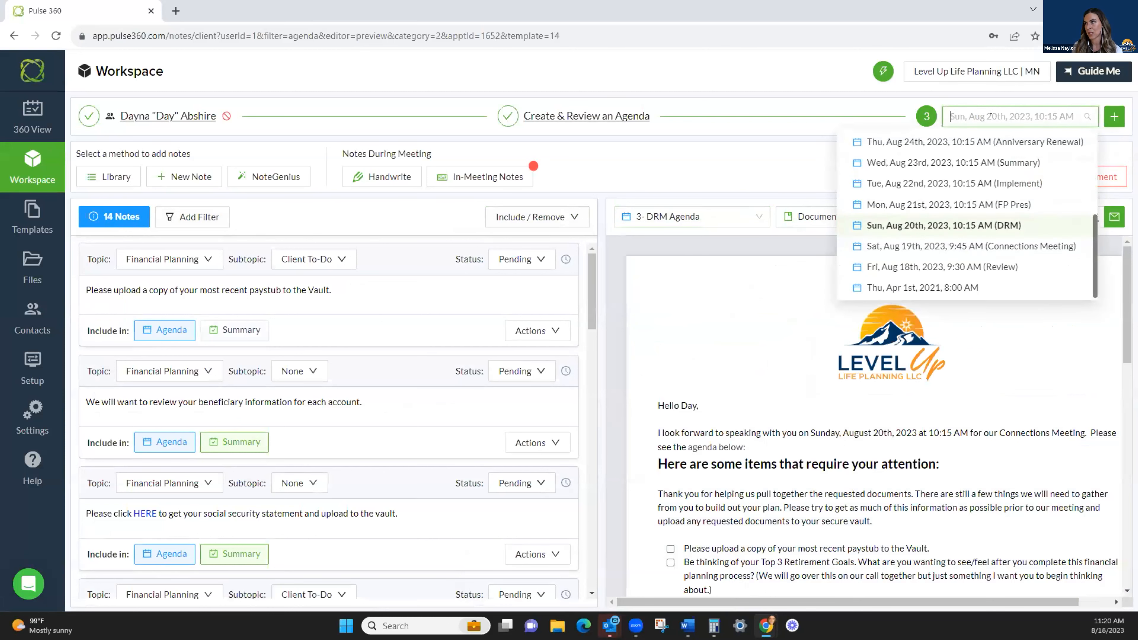
- Open the meeting's In-Meeting Notes and read the scuba diving, Disney trip and home sale statements
{"action": "left_click", "coordinate": [515, 175]}
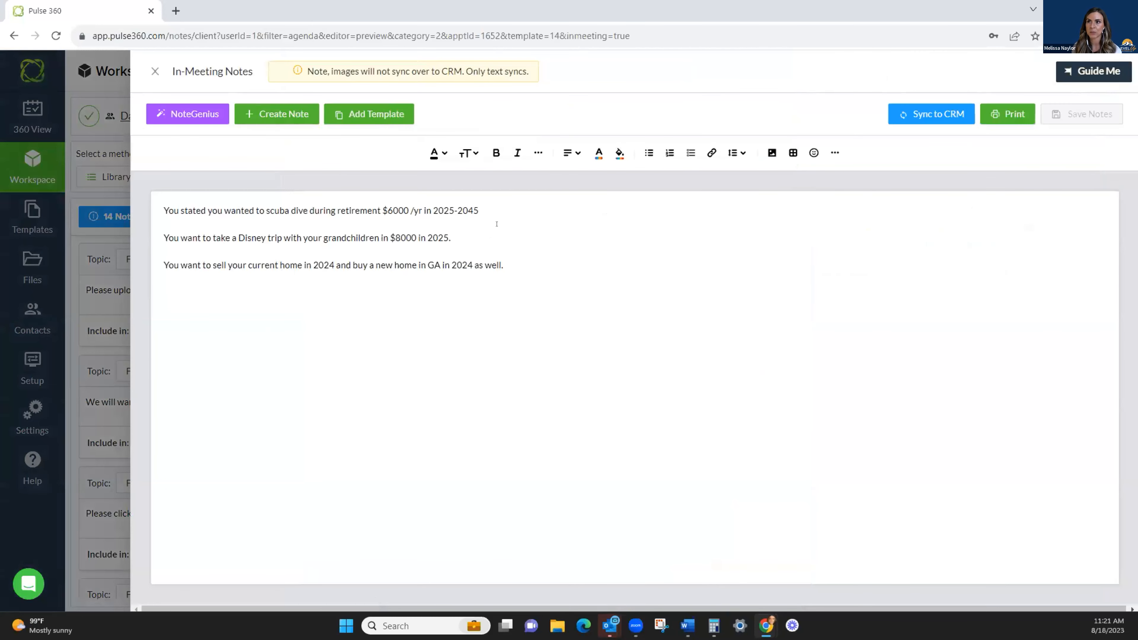
{"action": "left_click_drag", "start_coordinate": [156, 207], "coordinate": [481, 210]}
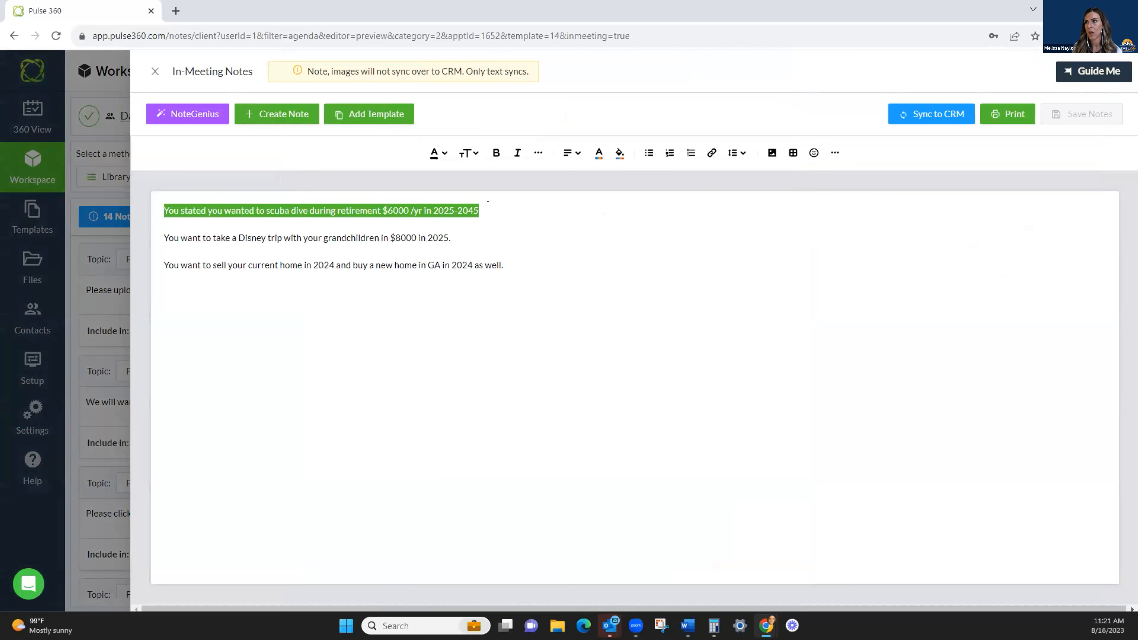
{"action": "left_click", "coordinate": [498, 233]}
{"action": "left_click_drag", "start_coordinate": [200, 237], "coordinate": [451, 238]}
{"action": "left_click_drag", "start_coordinate": [200, 265], "coordinate": [518, 263]}
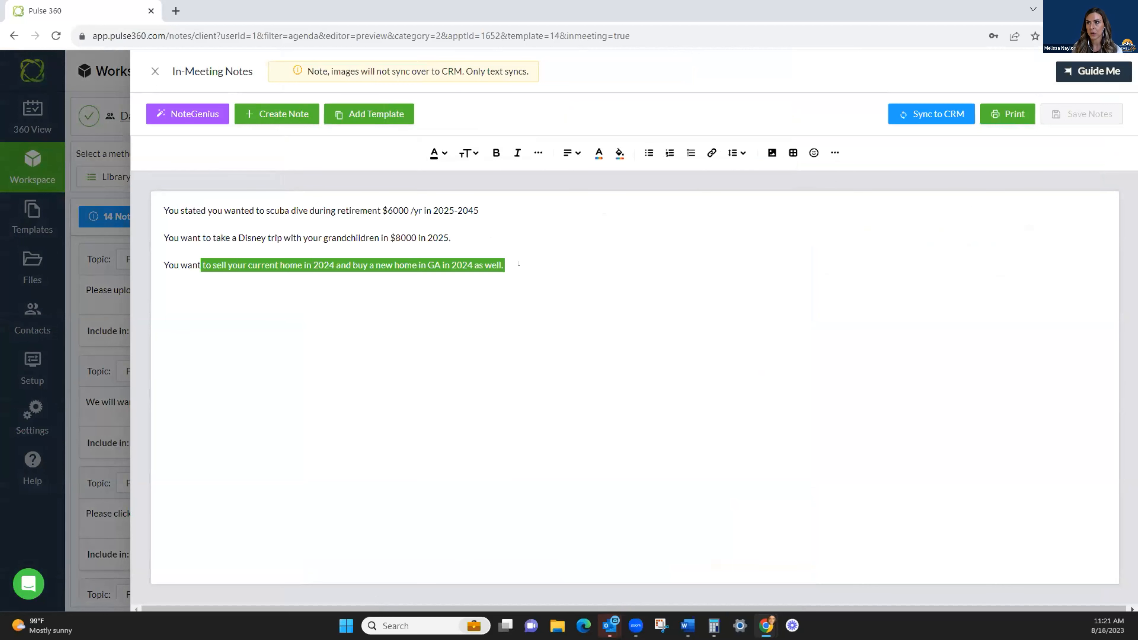
{"action": "left_click", "coordinate": [585, 291]}
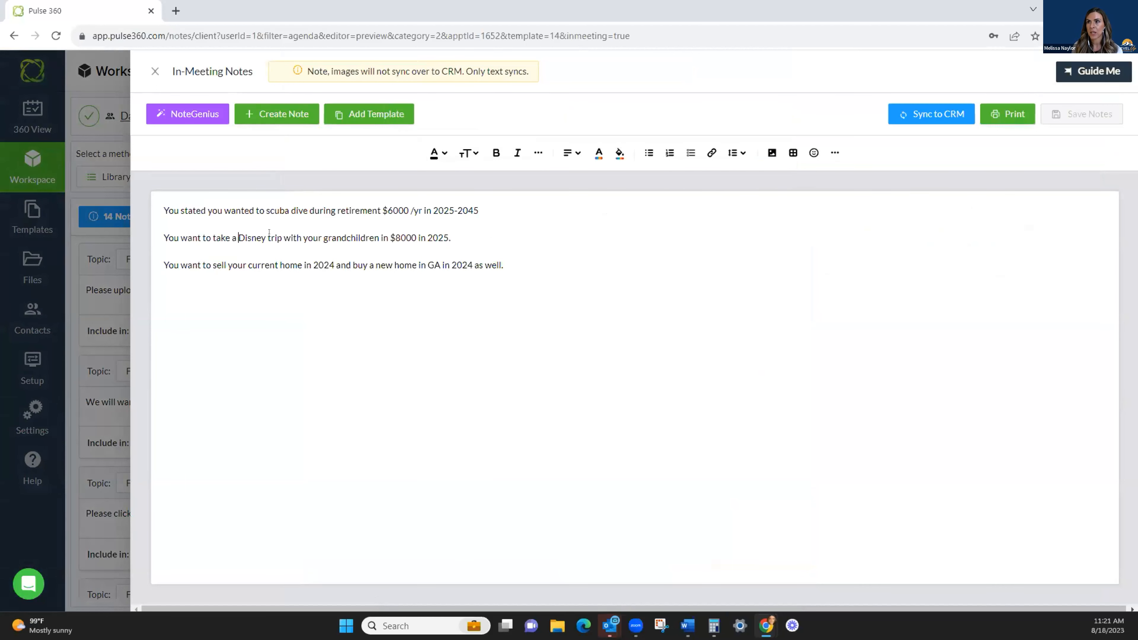
- Start a new note from the in-meeting sentence about the Disney trip with the grandchildren
{"action": "left_click_drag", "start_coordinate": [237, 232], "coordinate": [449, 231]}
{"action": "left_click", "coordinate": [206, 236]}
{"action": "left_click_drag", "start_coordinate": [158, 233], "coordinate": [458, 225]}
{"action": "right_click", "coordinate": [361, 234]}
{"action": "left_click", "coordinate": [158, 233]}
{"action": "left_click_drag", "start_coordinate": [158, 233], "coordinate": [450, 234]}
{"action": "left_click", "coordinate": [305, 110]}
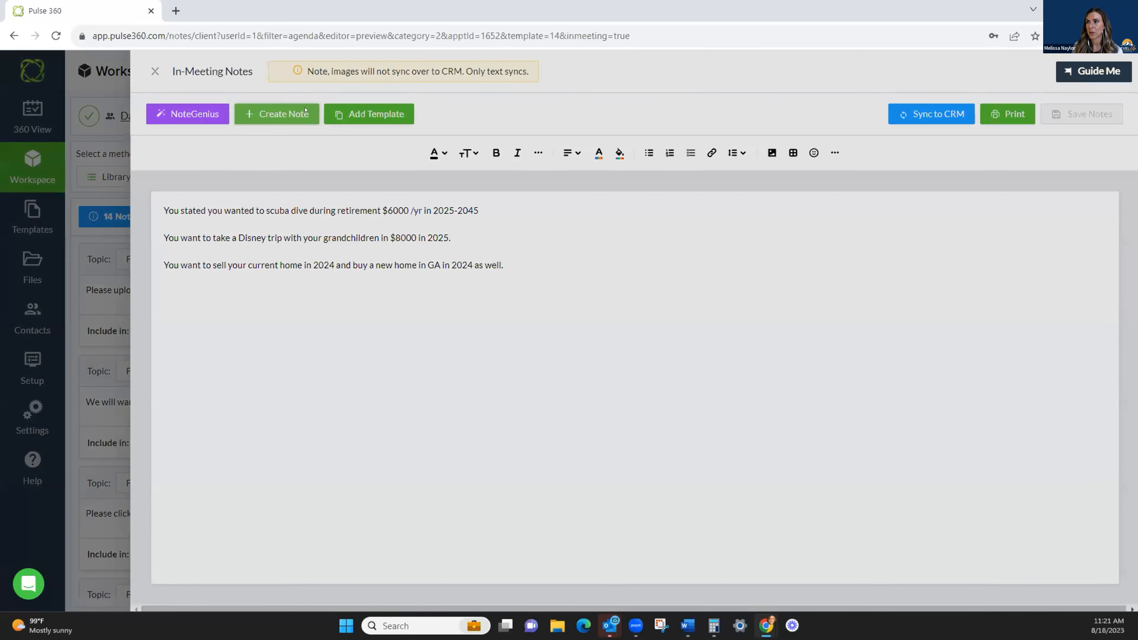
- Assign the Disney trip note to the Goals topic, include it in the Summary too, and add it for single use
{"action": "left_click", "coordinate": [582, 174]}
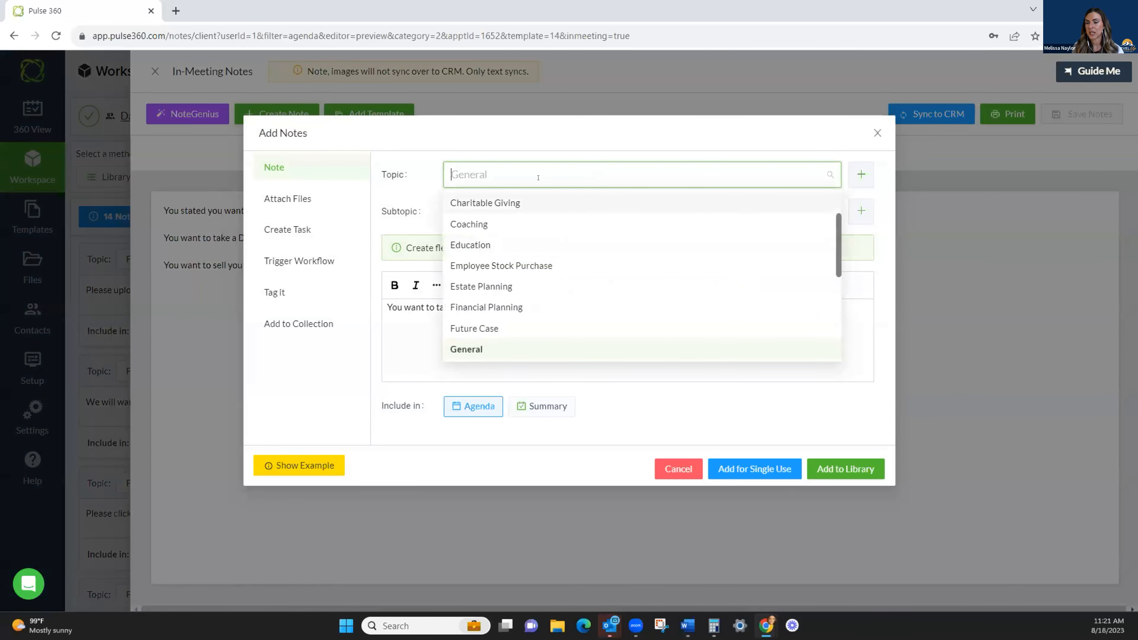
{"action": "type", "text": "goal"}
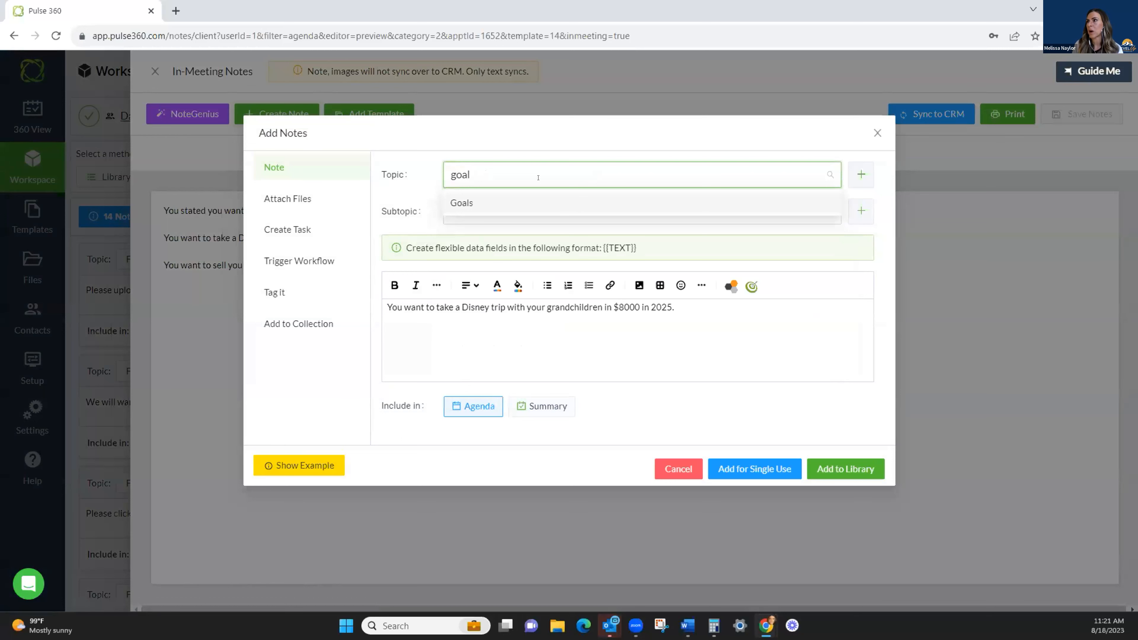
{"action": "left_click", "coordinate": [537, 203]}
{"action": "left_click", "coordinate": [526, 405]}
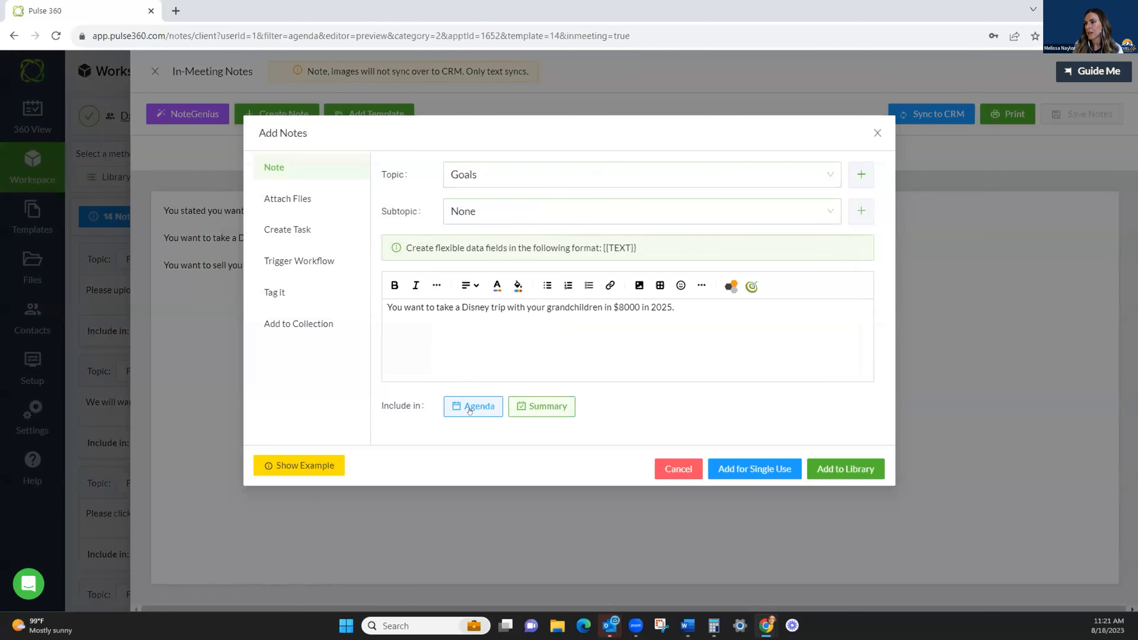
{"action": "left_click", "coordinate": [744, 468]}
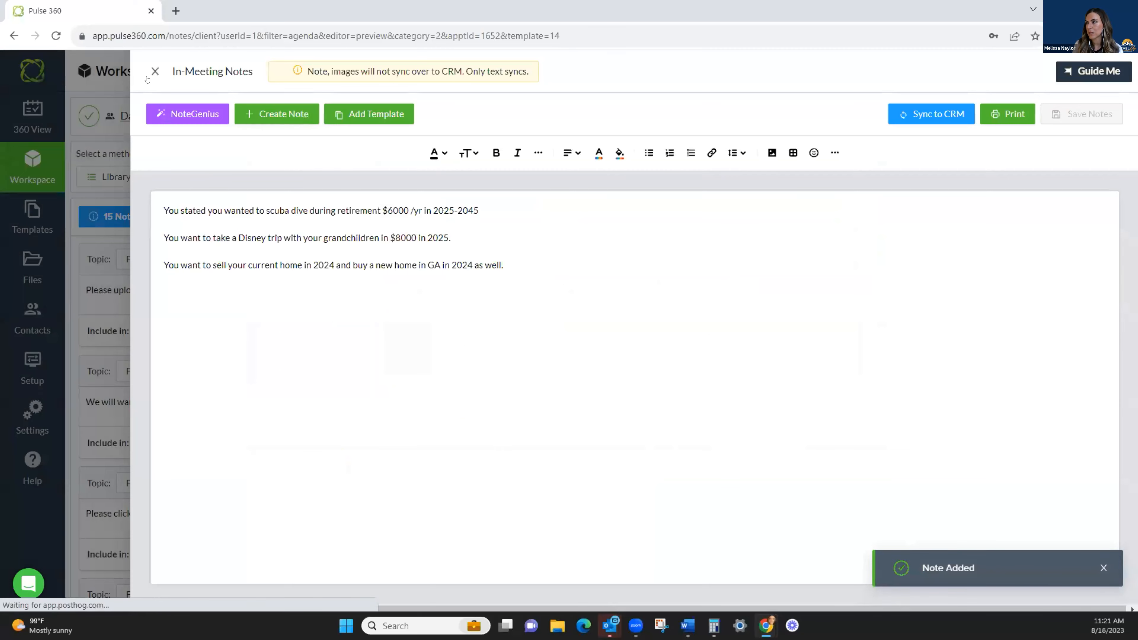
- Close the In-Meeting Notes and switch the meeting document to 4- DRM Summary
{"action": "left_click", "coordinate": [154, 72]}
{"action": "scroll", "coordinate": [821, 385], "scroll_direction": "down", "scroll_amount": 10}
{"action": "scroll", "coordinate": [820, 385], "scroll_direction": "down", "scroll_amount": 5}
{"action": "left_click", "coordinate": [735, 217]}
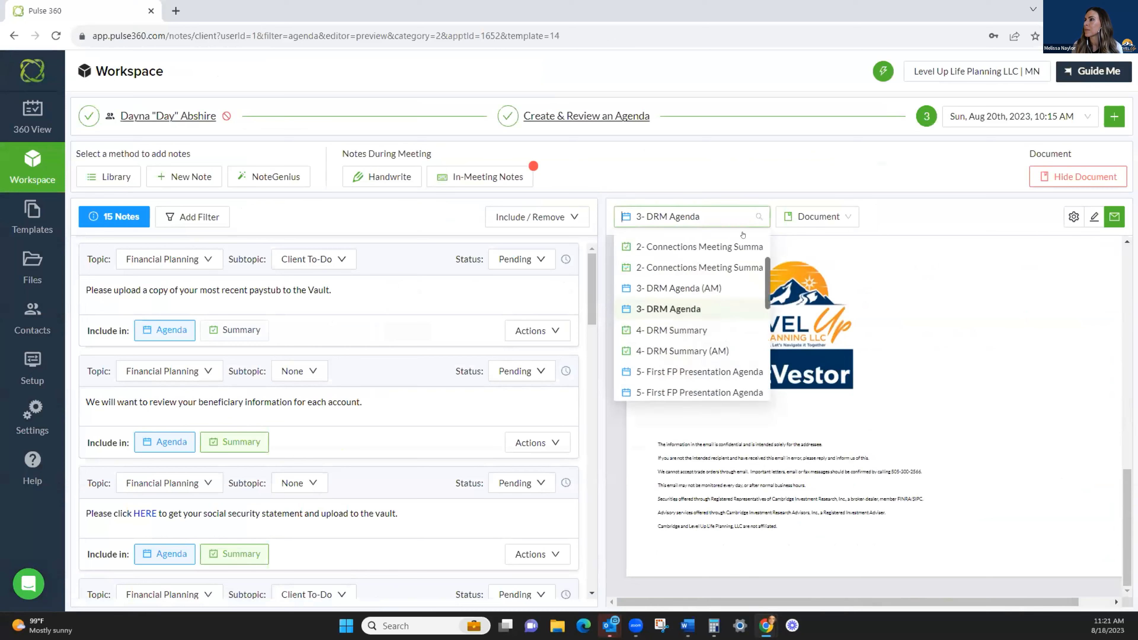
{"action": "left_click", "coordinate": [721, 330]}
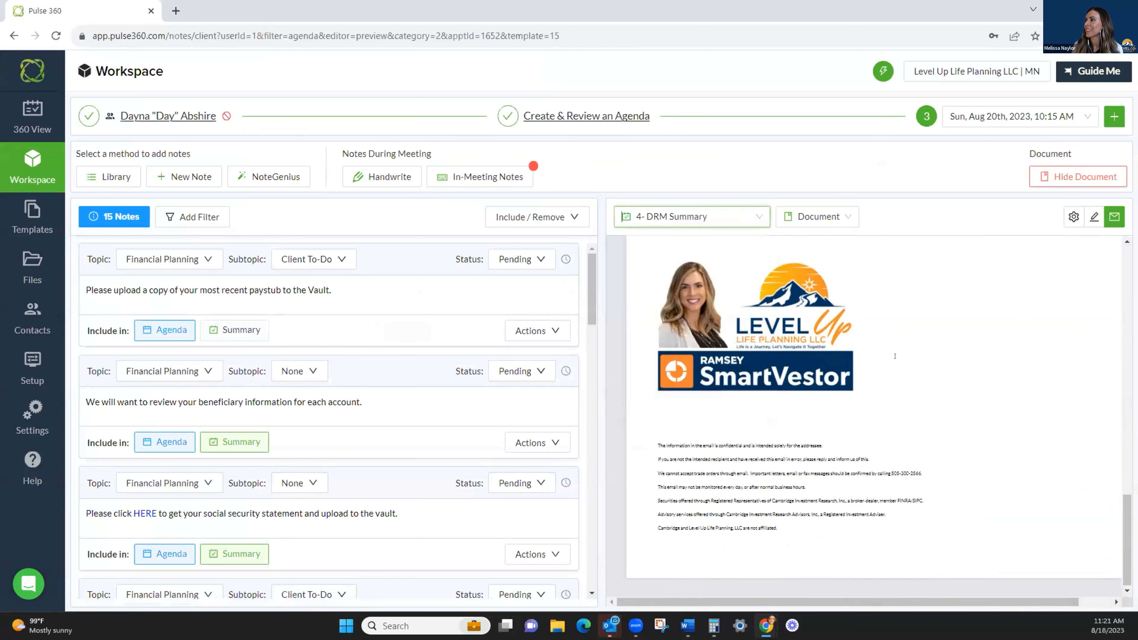
{"action": "scroll", "coordinate": [894, 356], "scroll_direction": "up", "scroll_amount": 10}
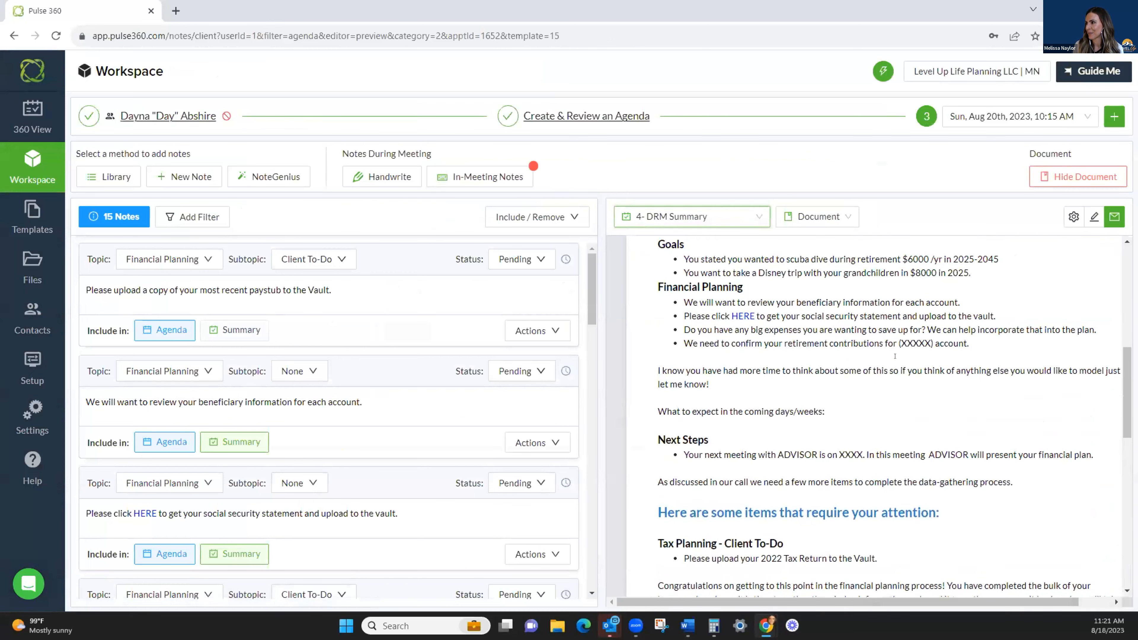
{"action": "scroll", "coordinate": [925, 376], "scroll_direction": "up", "scroll_amount": 6}
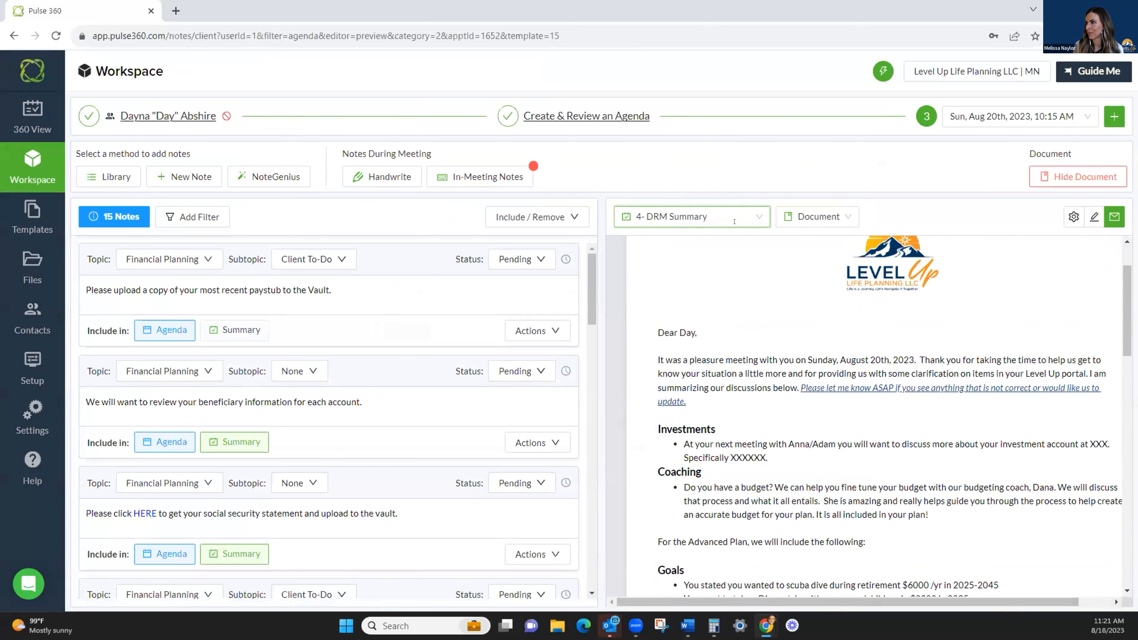
- Examine the DRM Summary's Goals entries, the request to report corrections, and the Financial Planning and Next Steps sections
{"action": "left_click", "coordinate": [756, 215]}
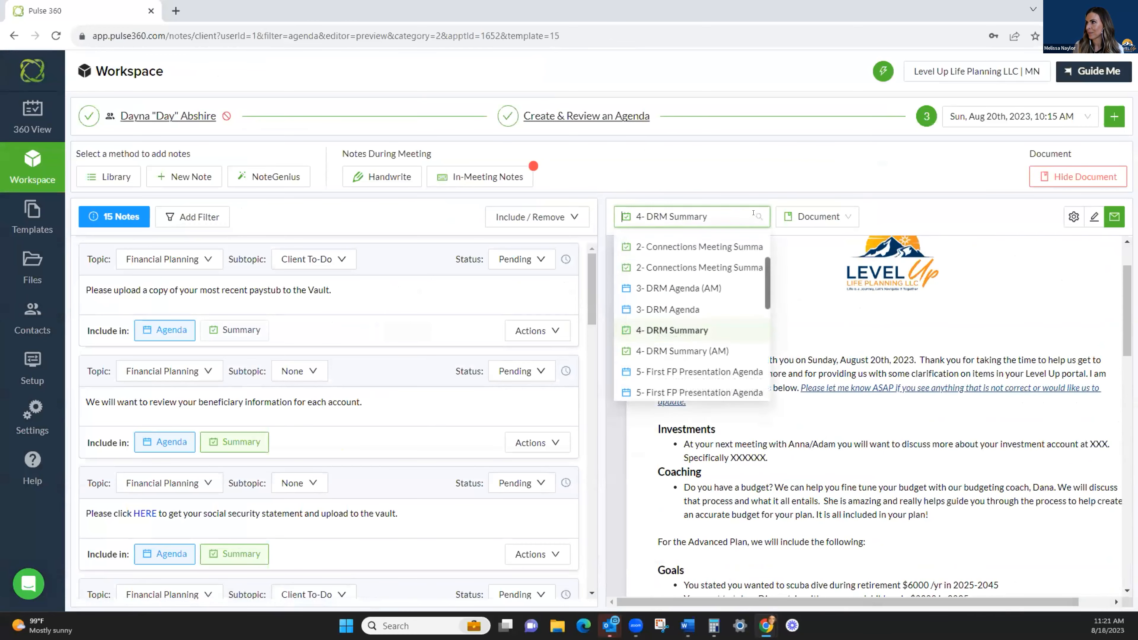
{"action": "left_click", "coordinate": [828, 309]}
{"action": "scroll", "coordinate": [1017, 451], "scroll_direction": "down", "scroll_amount": 3}
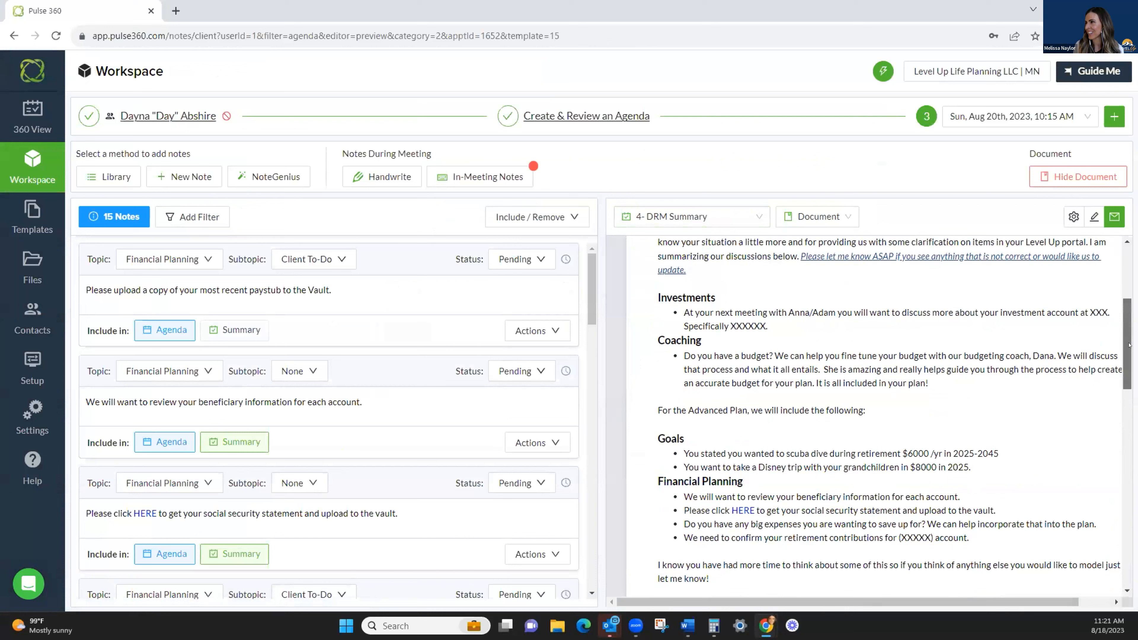
{"action": "scroll", "coordinate": [1011, 404], "scroll_direction": "down", "scroll_amount": 1}
{"action": "left_click_drag", "start_coordinate": [750, 418], "coordinate": [988, 411]}
{"action": "left_click", "coordinate": [790, 412]}
{"action": "left_click_drag", "start_coordinate": [783, 403], "coordinate": [999, 405]}
{"action": "left_click", "coordinate": [990, 411]}
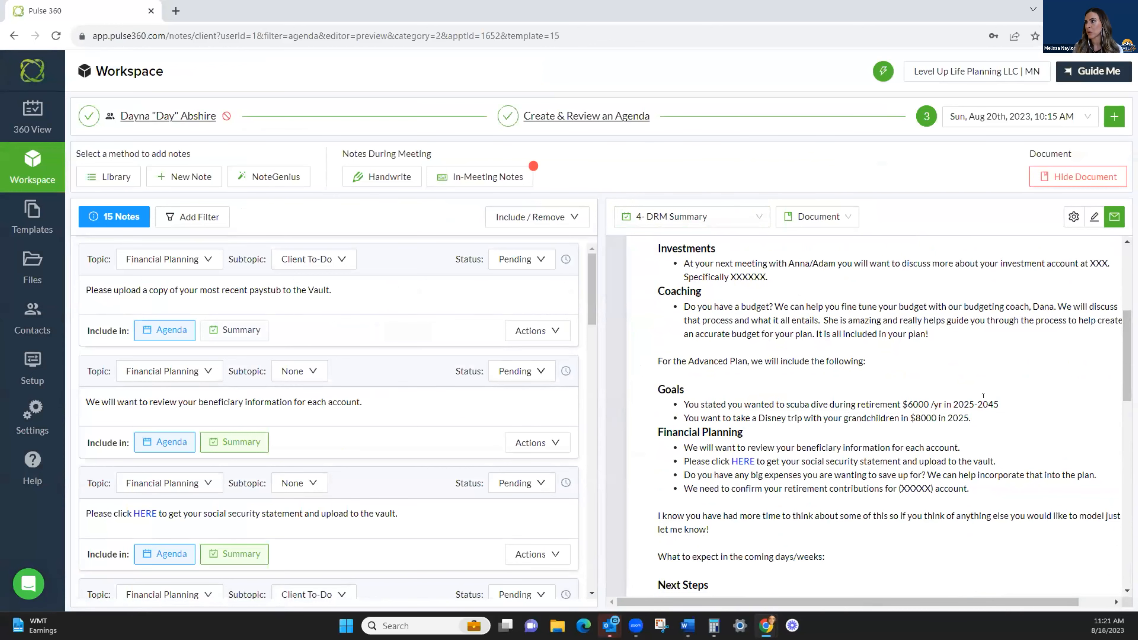
{"action": "scroll", "coordinate": [985, 398], "scroll_direction": "up", "scroll_amount": 3}
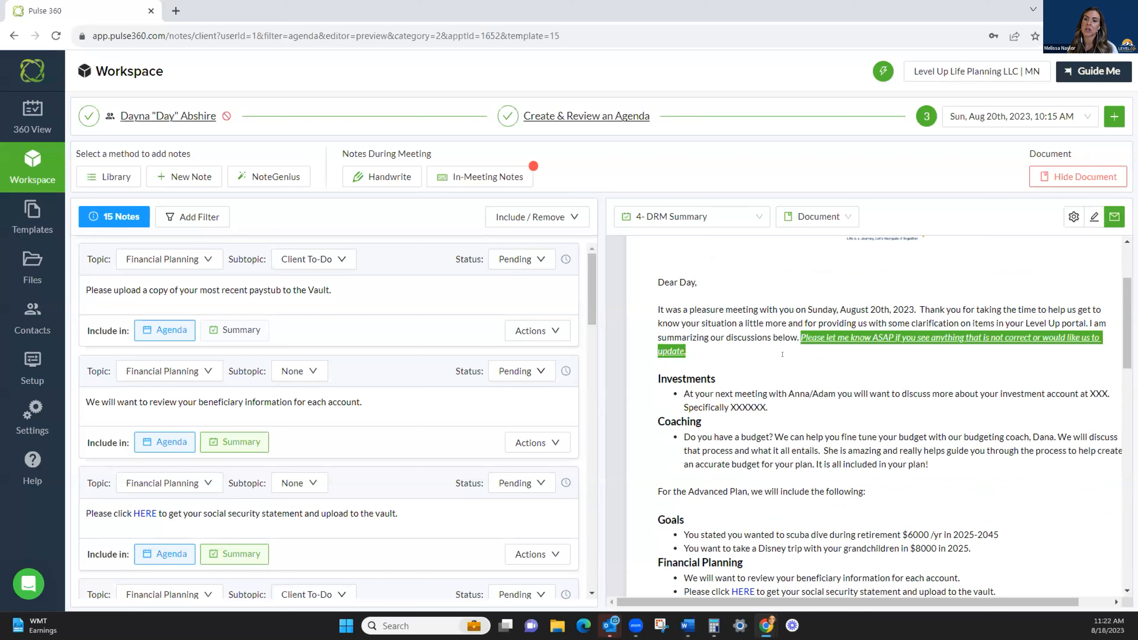
{"action": "scroll", "coordinate": [791, 373], "scroll_direction": "down", "scroll_amount": 1}
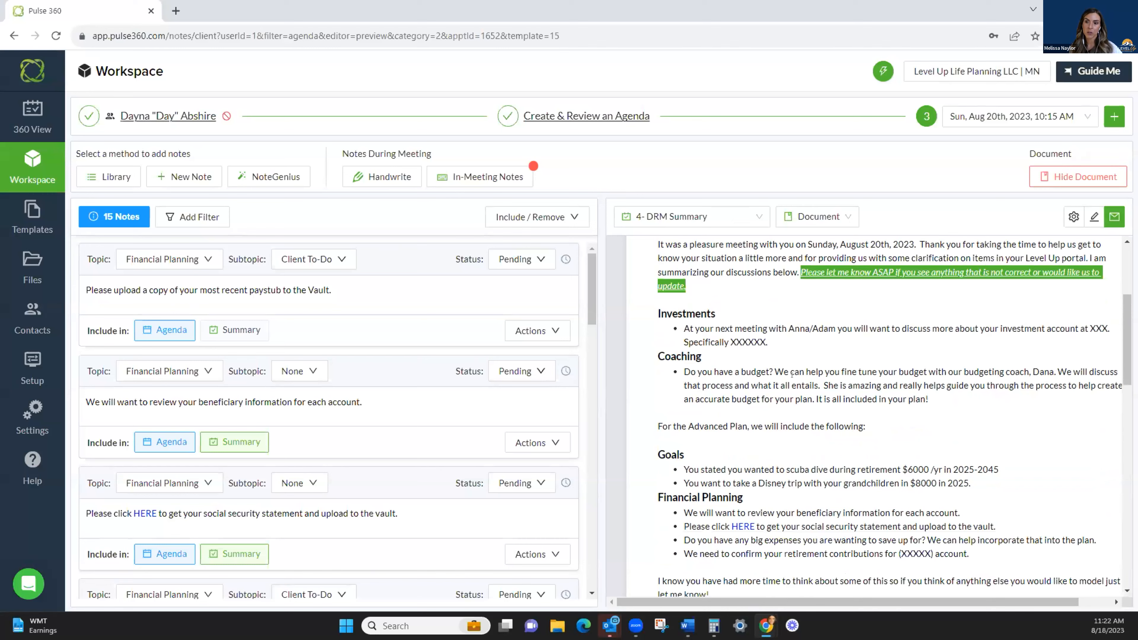
{"action": "scroll", "coordinate": [832, 366], "scroll_direction": "down", "scroll_amount": 2}
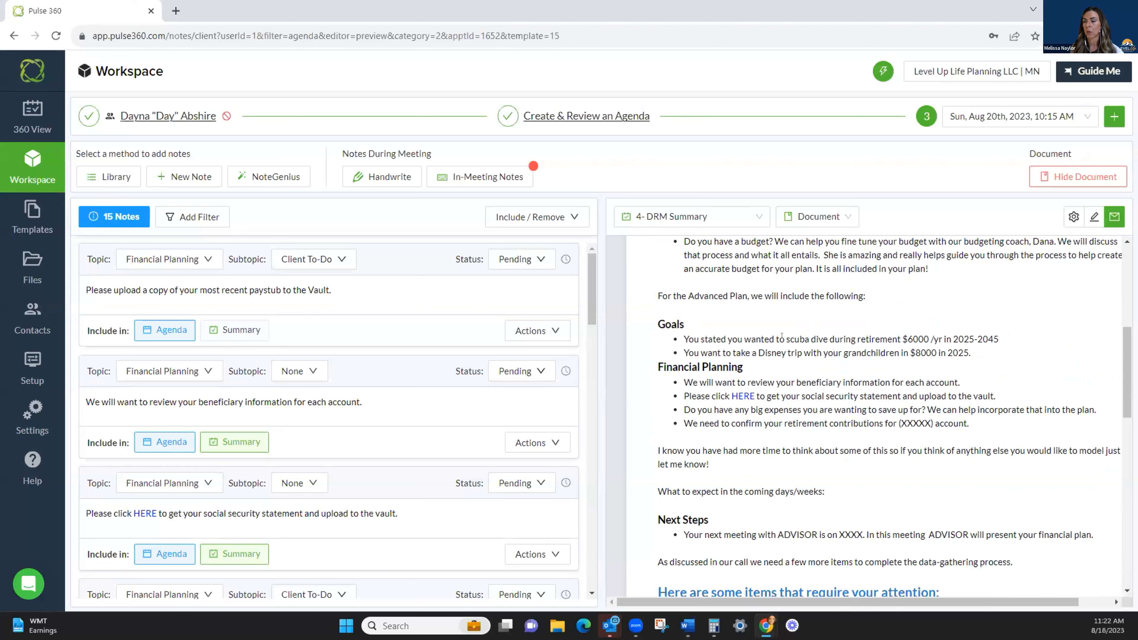
- Highlight the scuba diving goal's wording under Goals in the DRM Summary to examine how it reads
{"action": "left_click_drag", "start_coordinate": [781, 336], "coordinate": [1000, 330]}
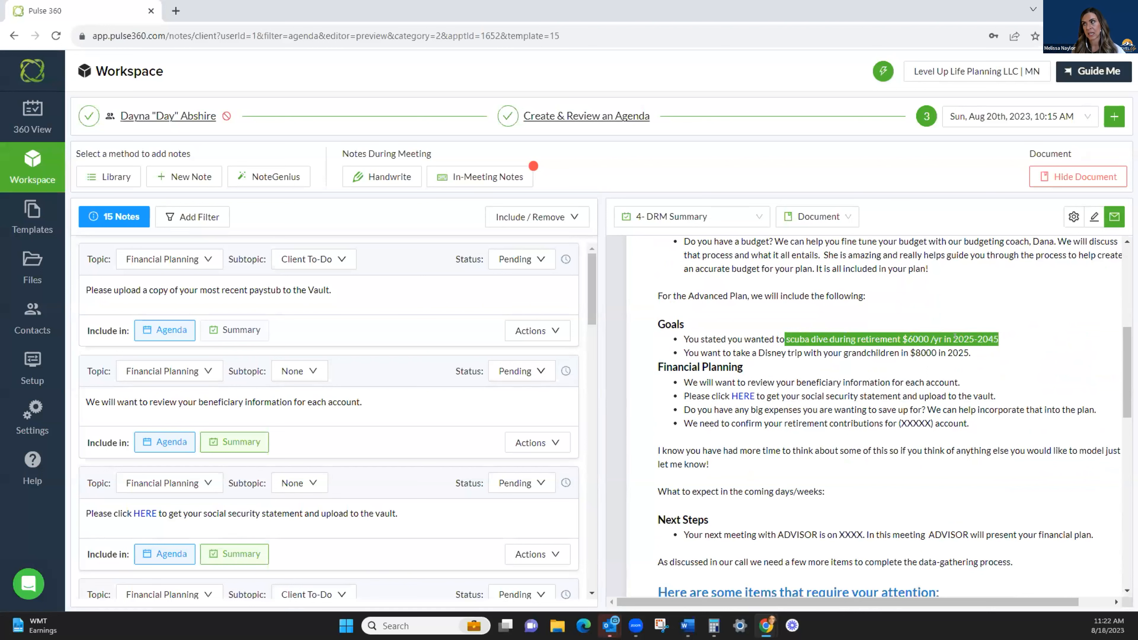
{"action": "left_click", "coordinate": [998, 354]}
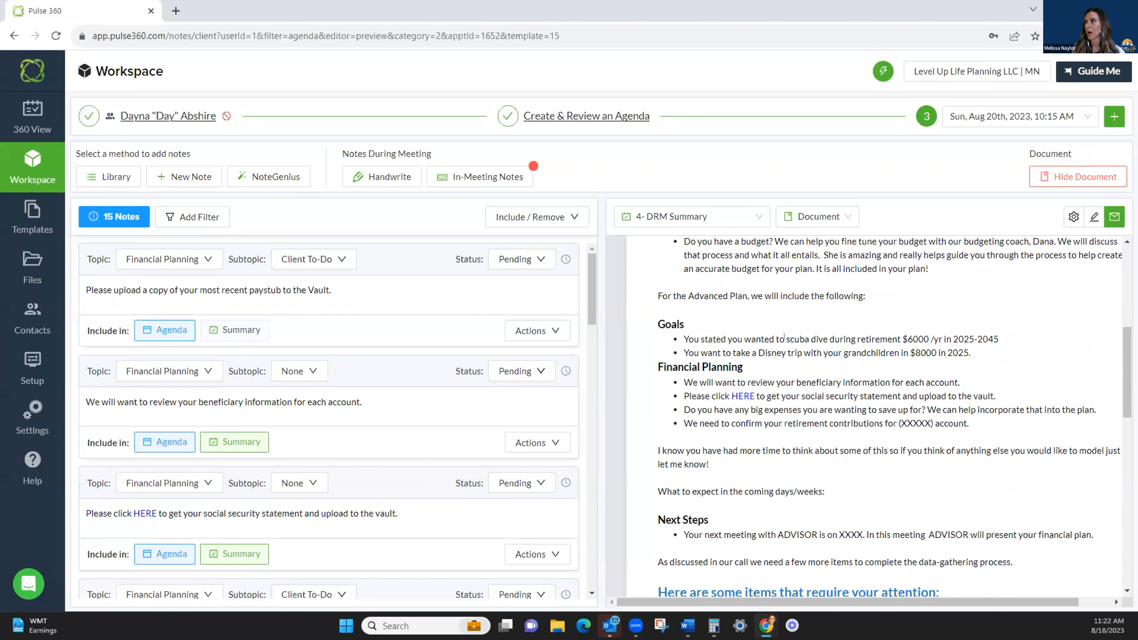
{"action": "left_click_drag", "start_coordinate": [782, 337], "coordinate": [992, 339]}
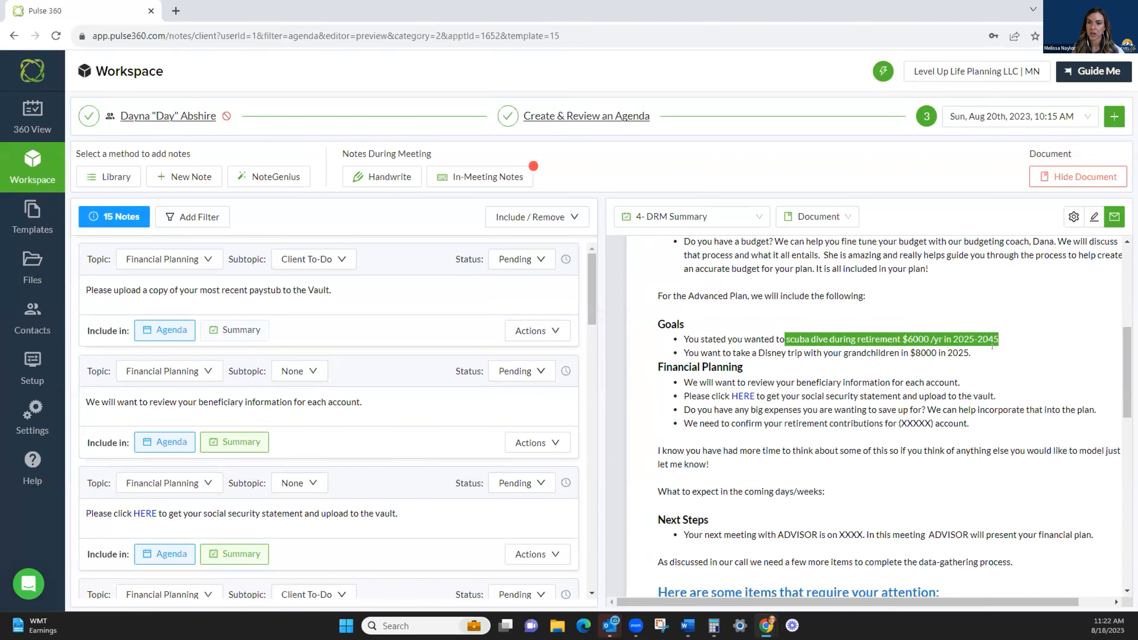
{"action": "left_click", "coordinate": [982, 348]}
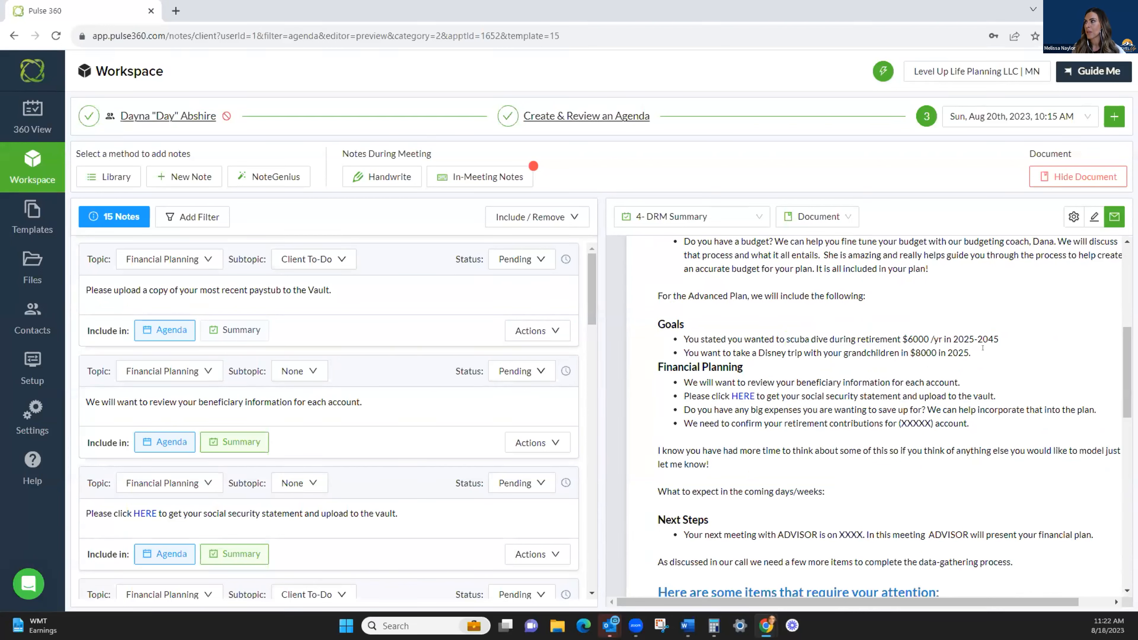
- Reopen the In-Meeting Notes for the DRM meeting, then close them with the content saved
{"action": "left_click", "coordinate": [488, 176]}
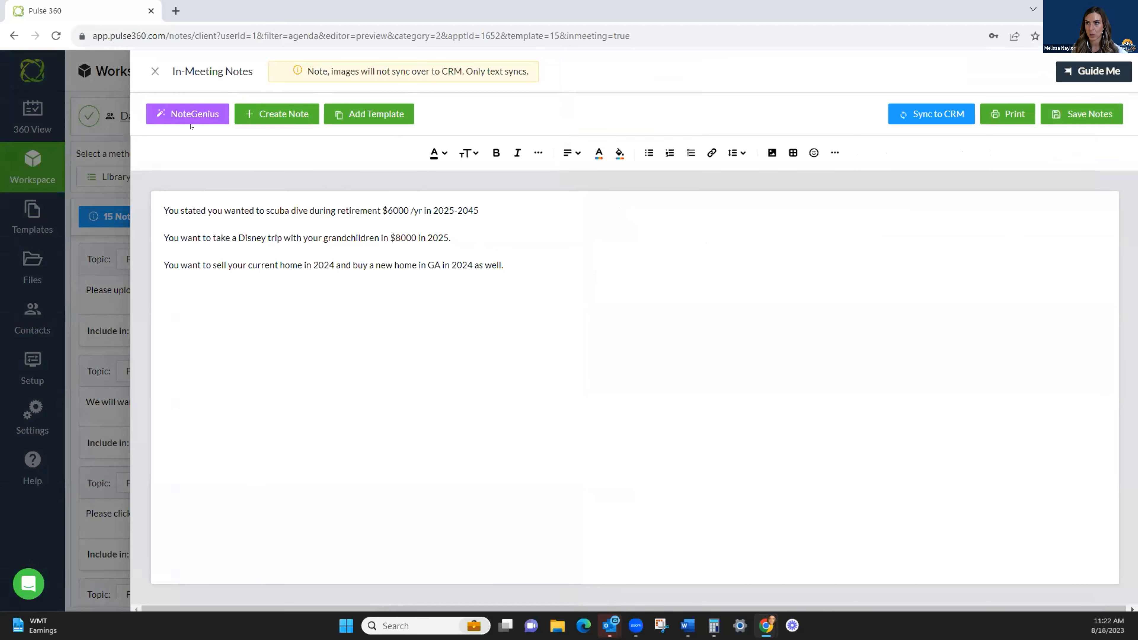
{"action": "left_click", "coordinate": [155, 71]}
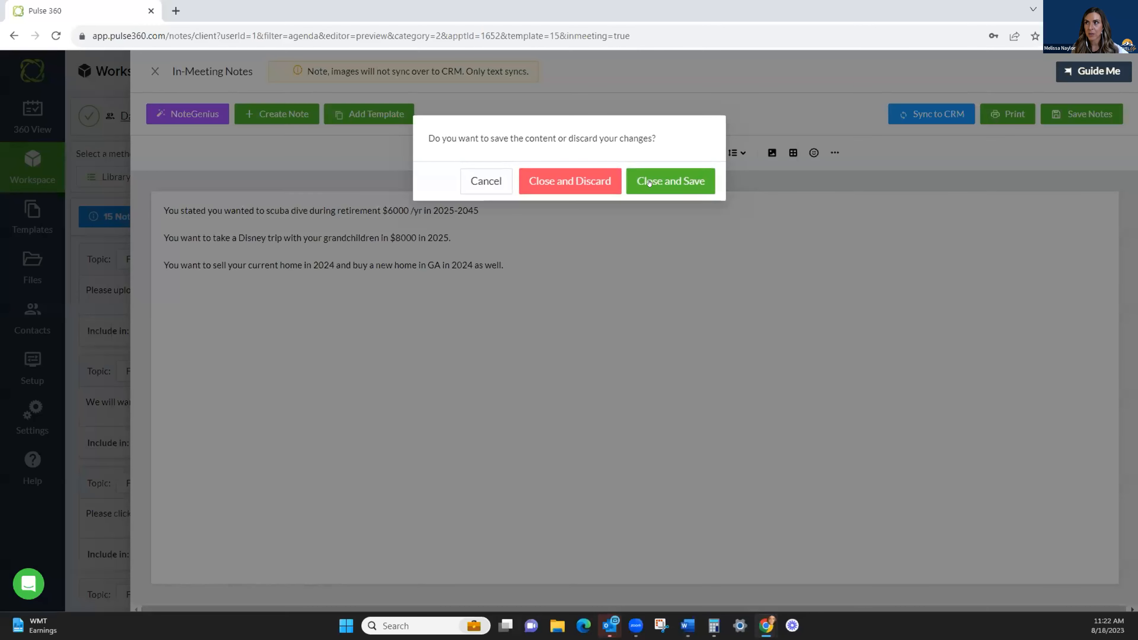
{"action": "left_click", "coordinate": [485, 181]}
{"action": "left_click", "coordinate": [155, 72]}
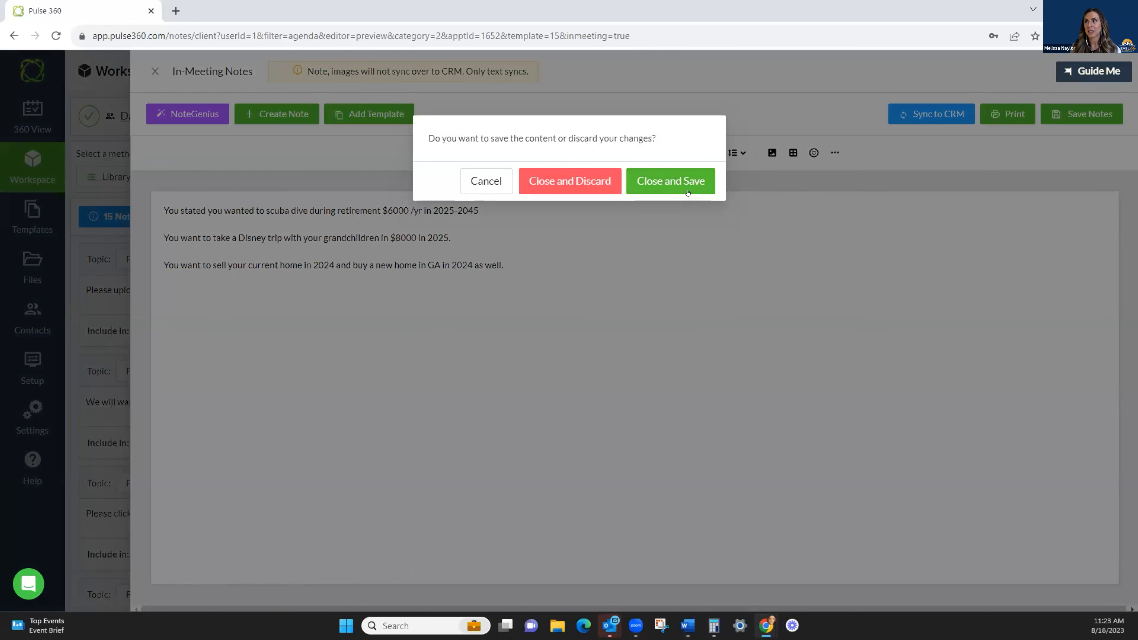
{"action": "left_click", "coordinate": [676, 186]}
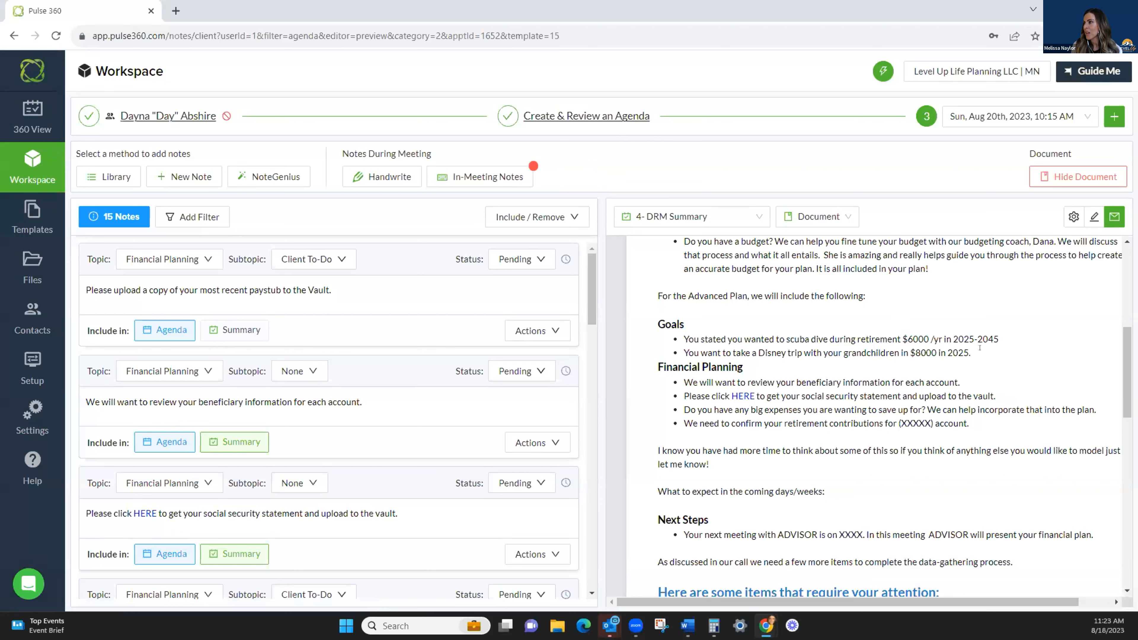
- Switch the meeting document to 8- FP Anniversary/Renewal and review its letter text and list of items reviewed
{"action": "left_click_drag", "start_coordinate": [980, 348], "coordinate": [675, 335]}
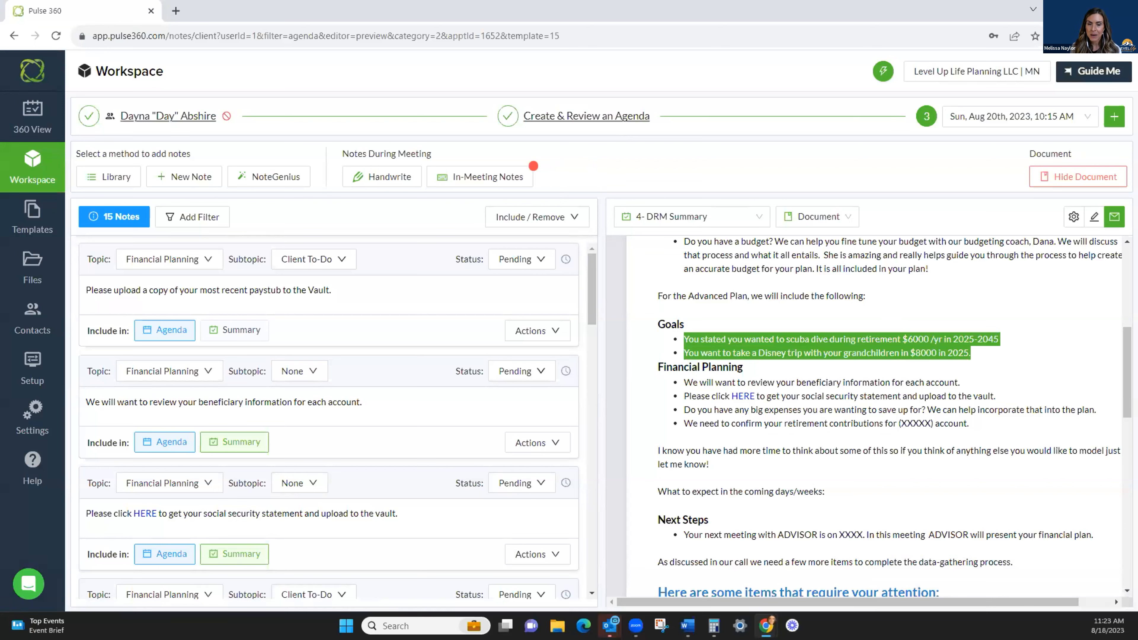
{"action": "left_click", "coordinate": [717, 216]}
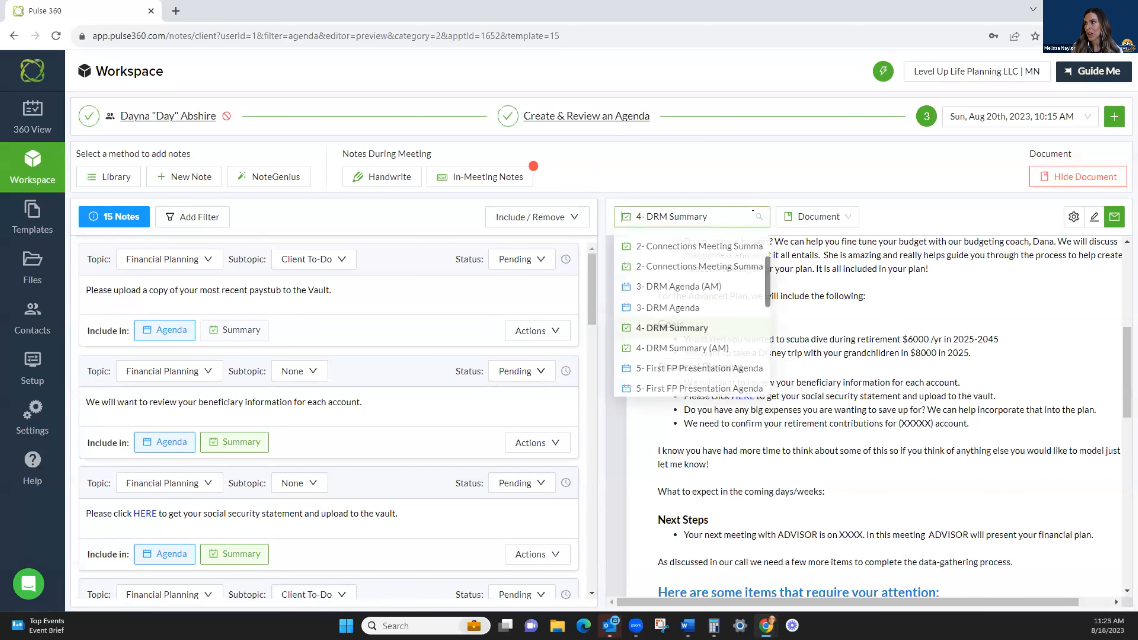
{"action": "scroll", "coordinate": [663, 304], "scroll_direction": "down", "scroll_amount": 1}
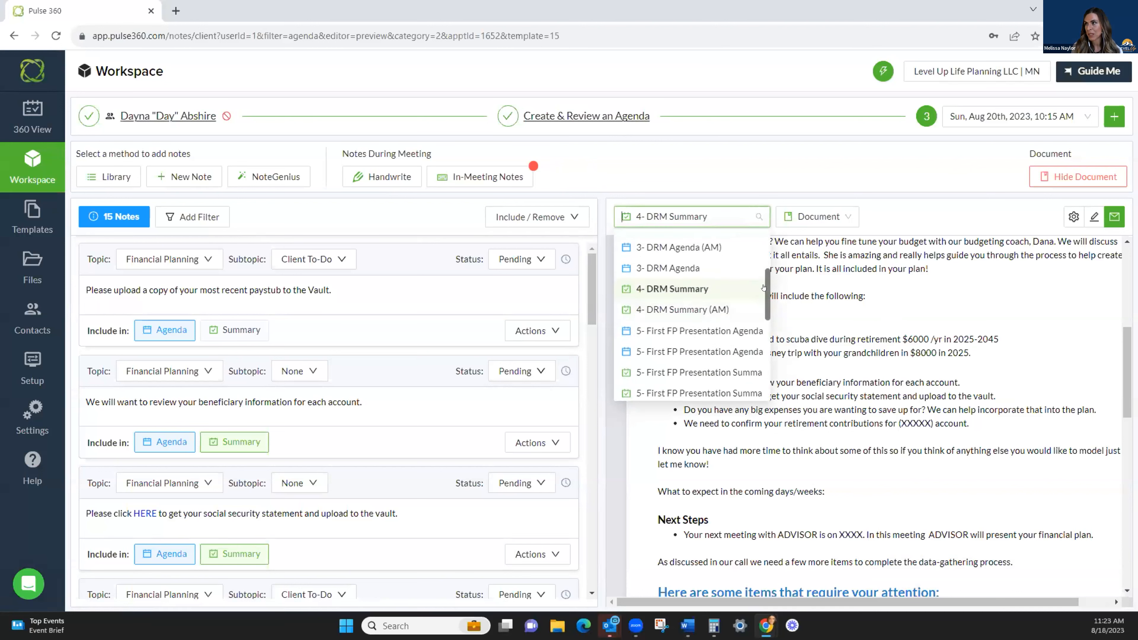
{"action": "scroll", "coordinate": [764, 287], "scroll_direction": "down", "scroll_amount": 1}
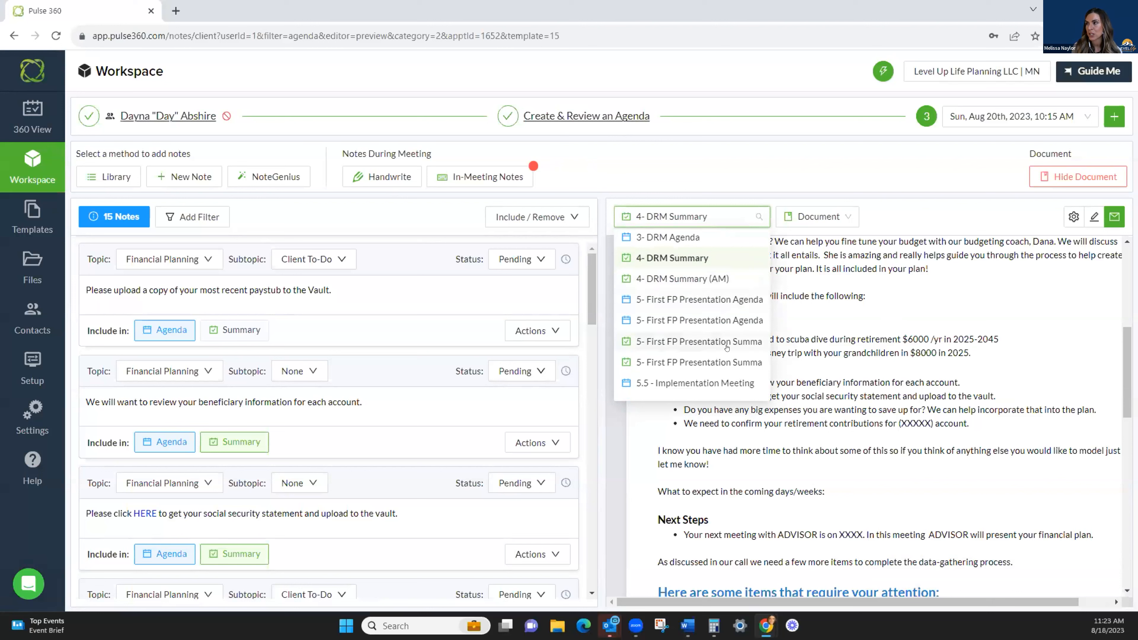
{"action": "scroll", "coordinate": [694, 331], "scroll_direction": "down", "scroll_amount": 2}
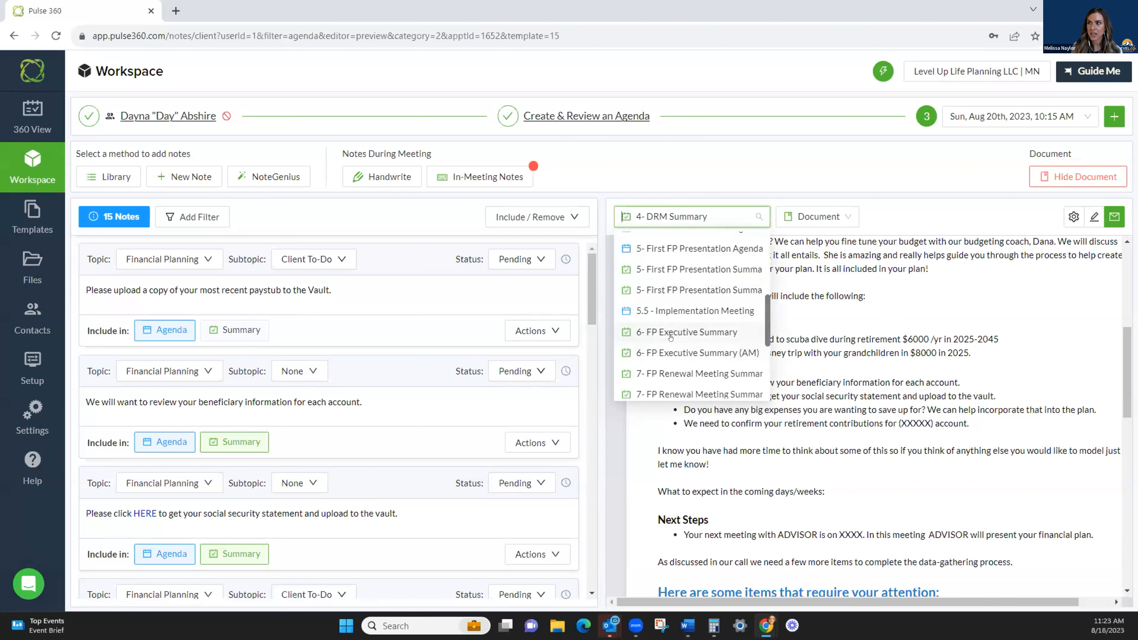
{"action": "scroll", "coordinate": [677, 348], "scroll_direction": "down", "scroll_amount": 2}
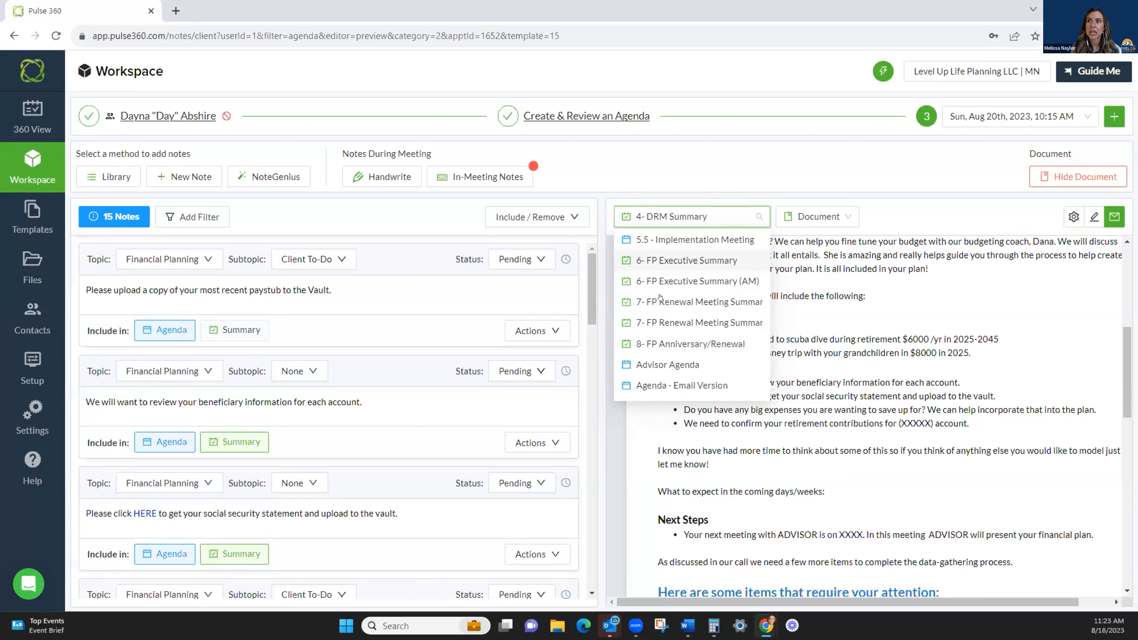
{"action": "left_click", "coordinate": [673, 343]}
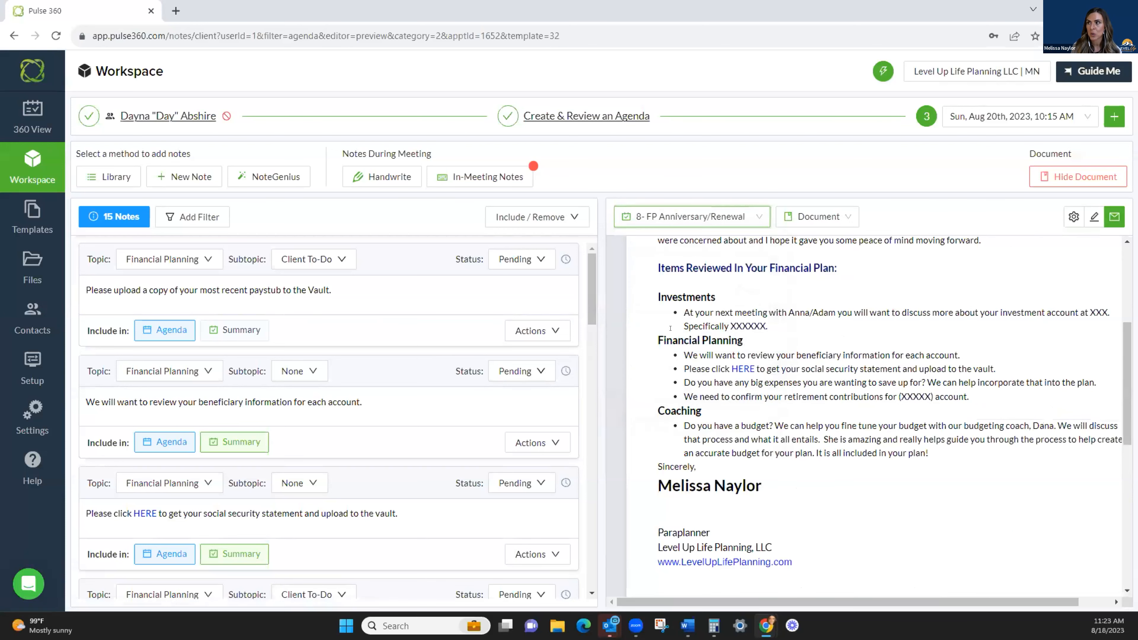
{"action": "scroll", "coordinate": [829, 346], "scroll_direction": "up", "scroll_amount": 5}
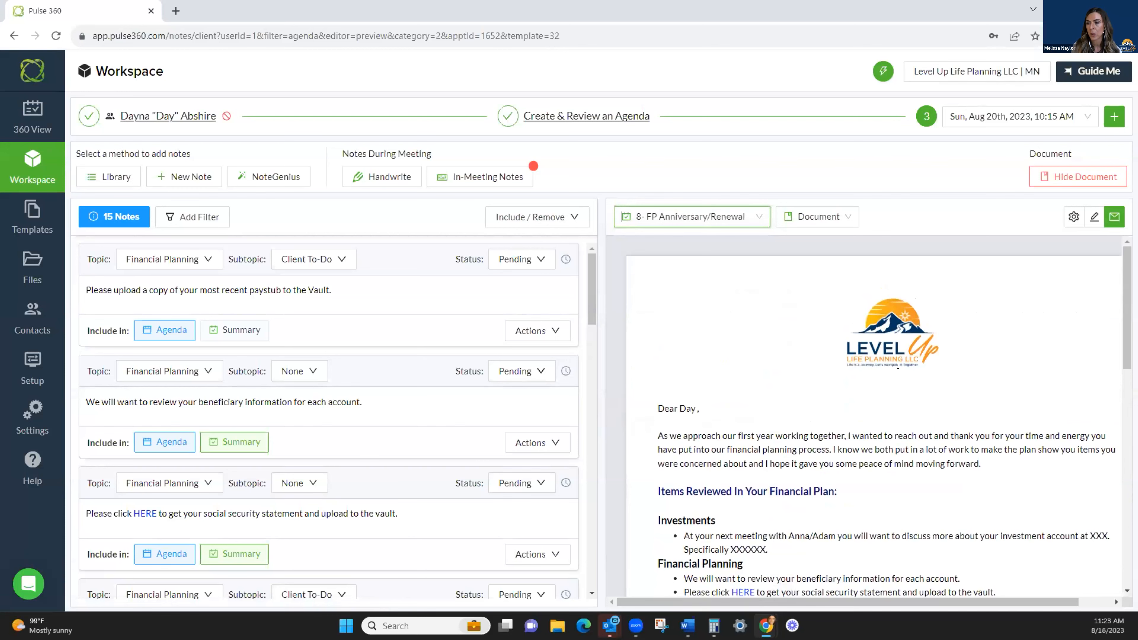
{"action": "scroll", "coordinate": [898, 366], "scroll_direction": "down", "scroll_amount": 3}
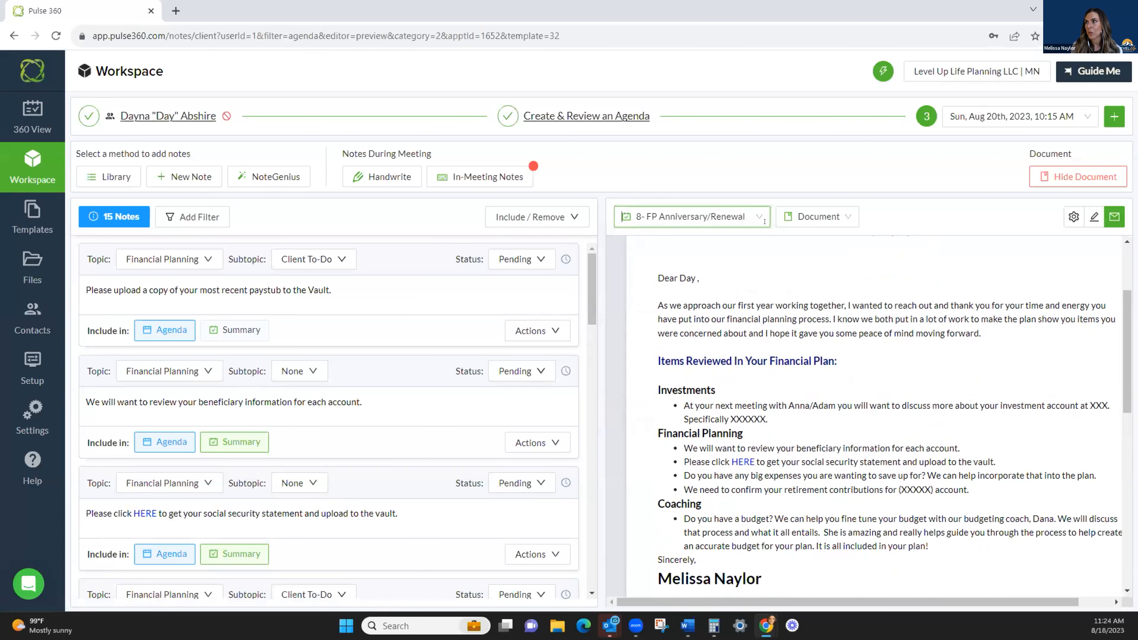
- Switch the workspace to the Anniversary Renewal meeting on Thu, Aug 24th, 2023, 10:15 AM and view its letter
{"action": "left_click", "coordinate": [1029, 113]}
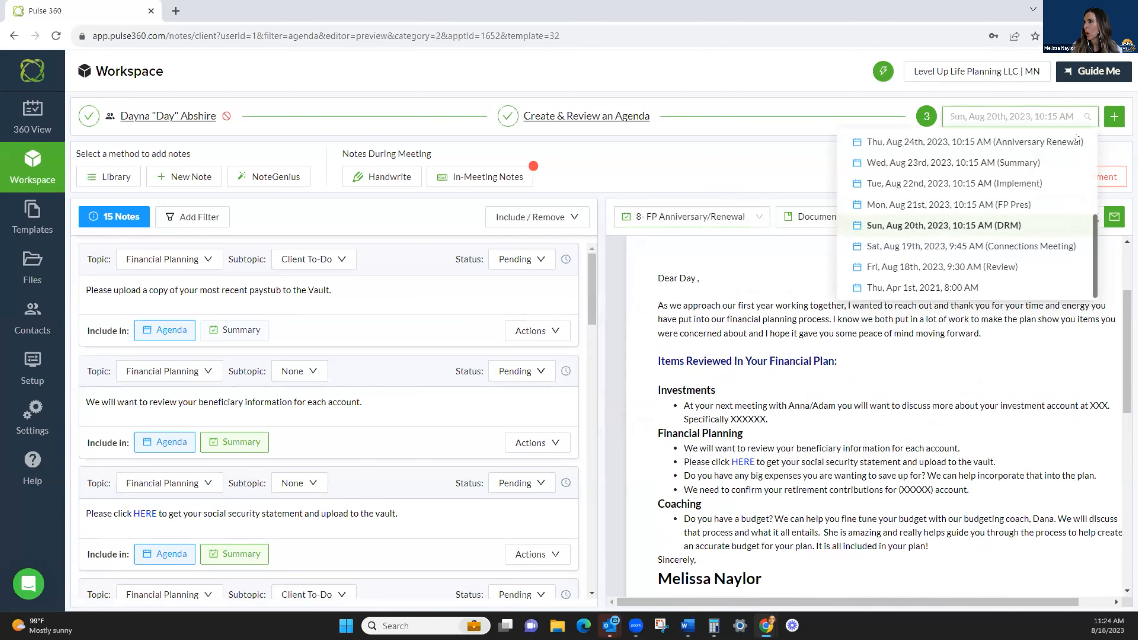
{"action": "left_click", "coordinate": [1046, 140]}
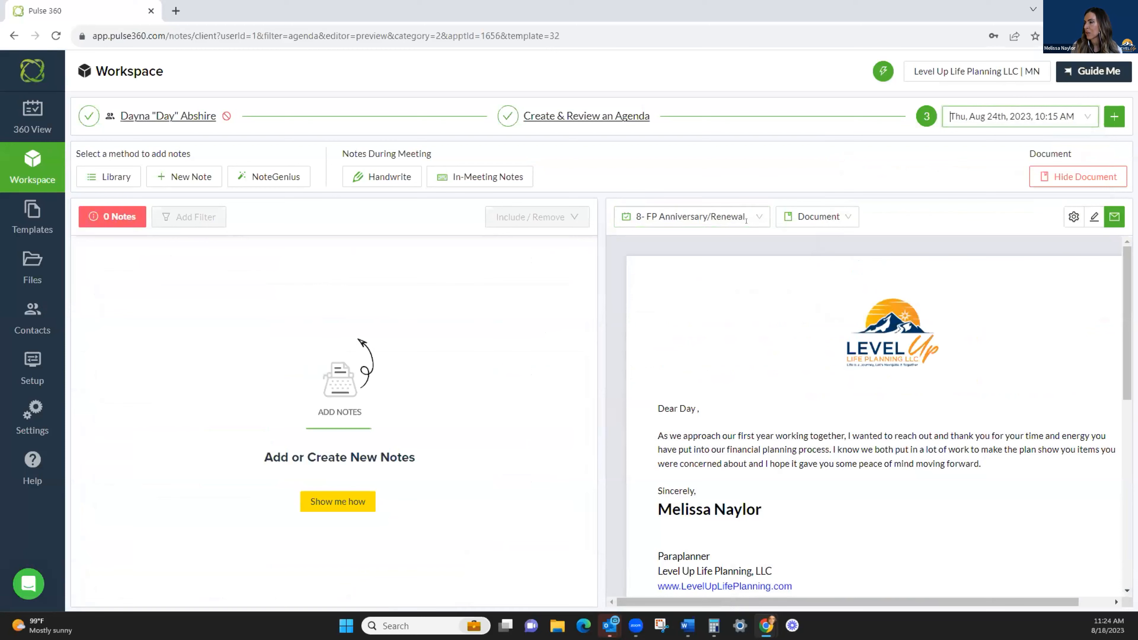
{"action": "scroll", "coordinate": [761, 314], "scroll_direction": "down", "scroll_amount": 3}
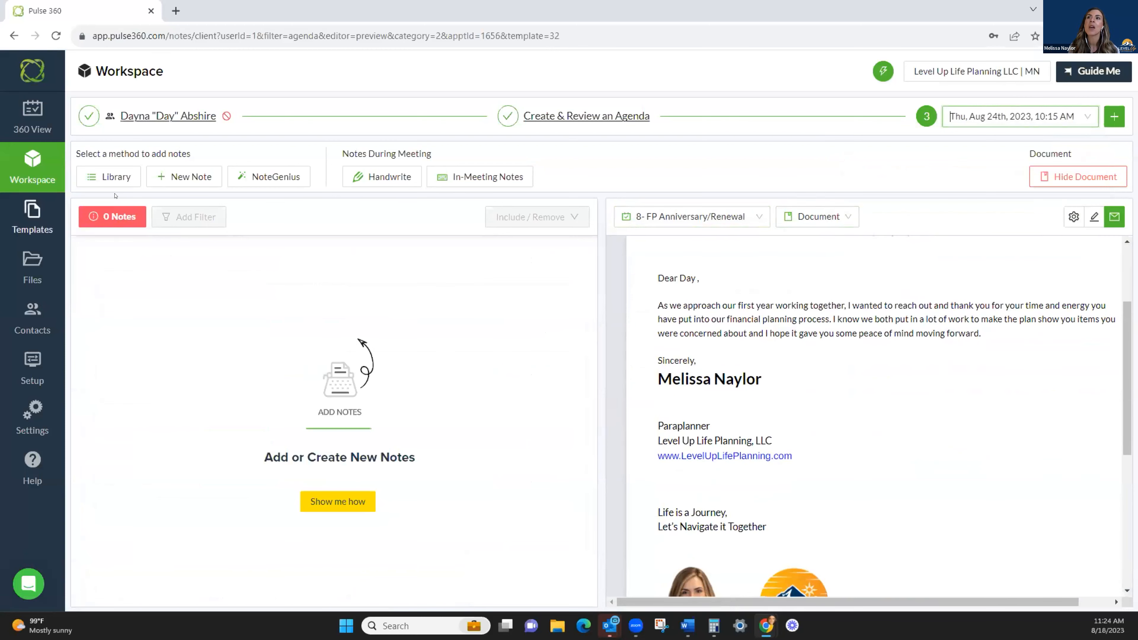
- Examine the library's note collections and the notes selectable for the 0- Initial Consult Meeting collection, then close the library
{"action": "left_click", "coordinate": [109, 177]}
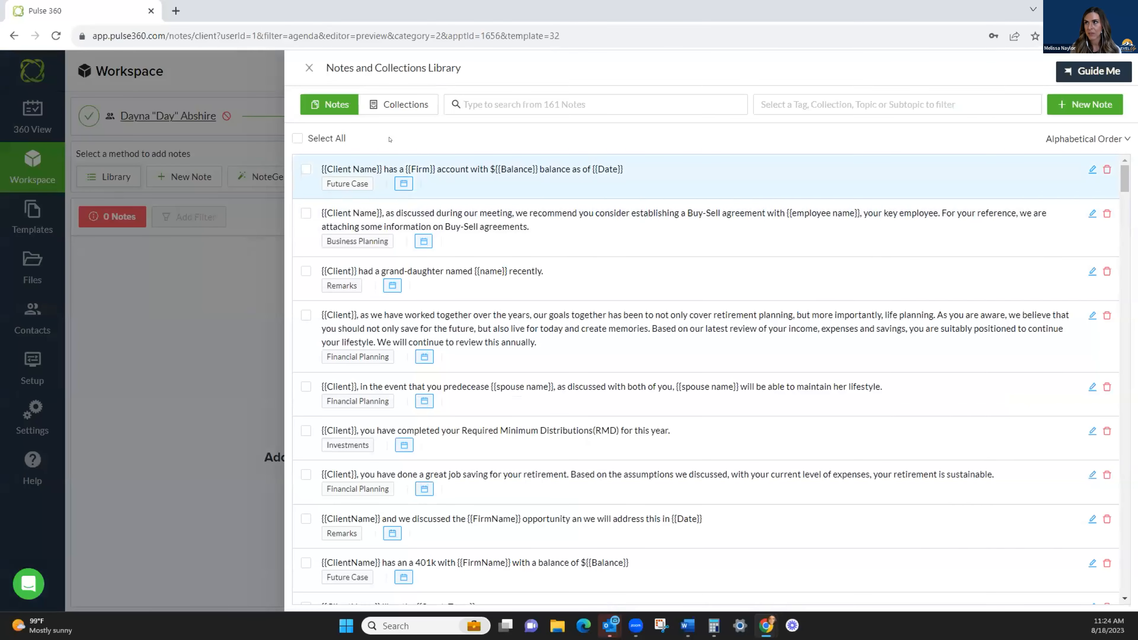
{"action": "left_click", "coordinate": [392, 109]}
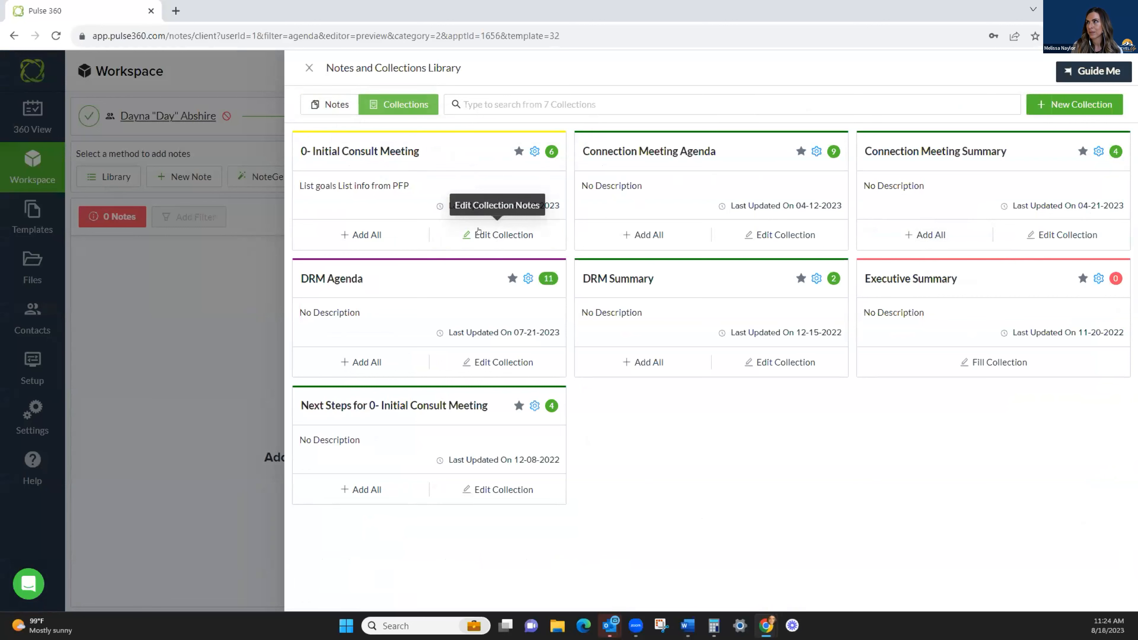
{"action": "left_click", "coordinate": [486, 234]}
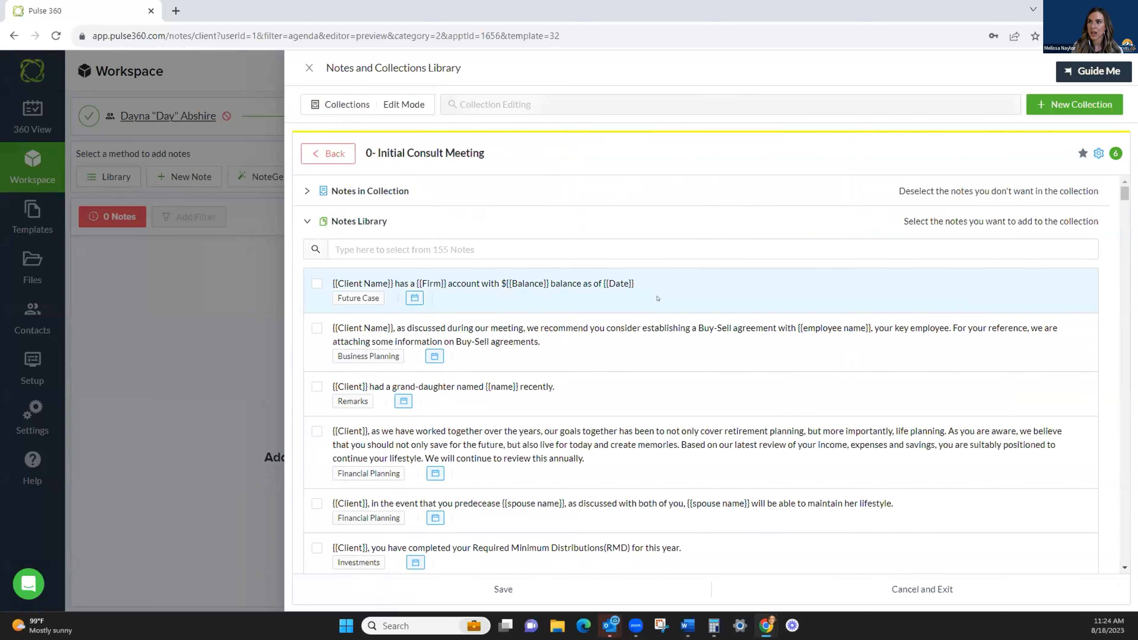
{"action": "scroll", "coordinate": [553, 337], "scroll_direction": "down", "scroll_amount": 5}
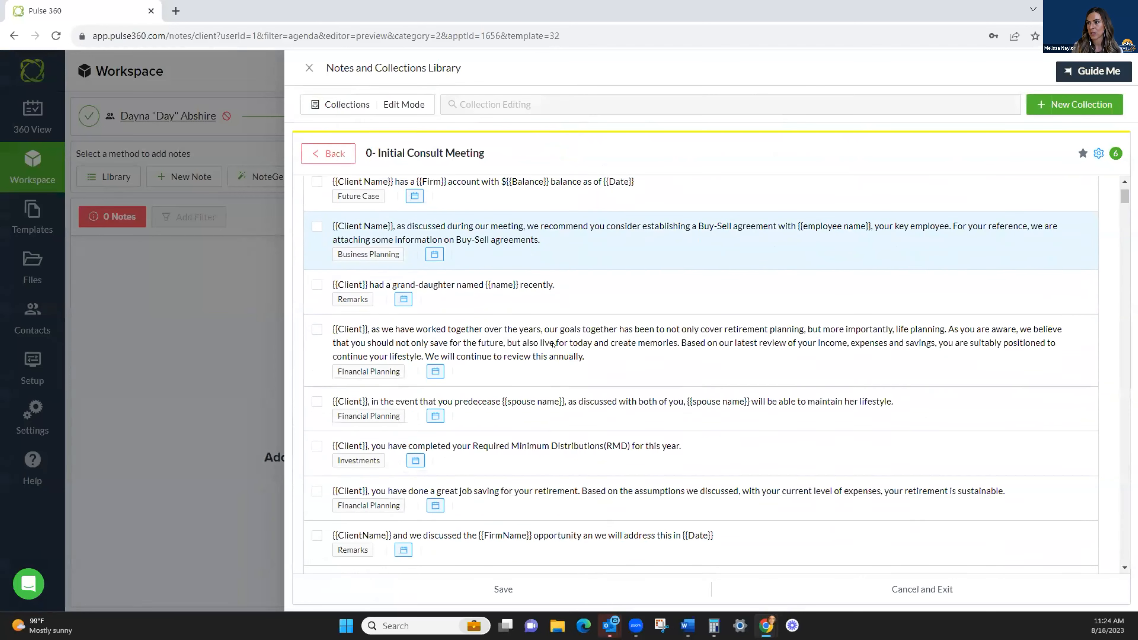
{"action": "scroll", "coordinate": [554, 357], "scroll_direction": "down", "scroll_amount": 2}
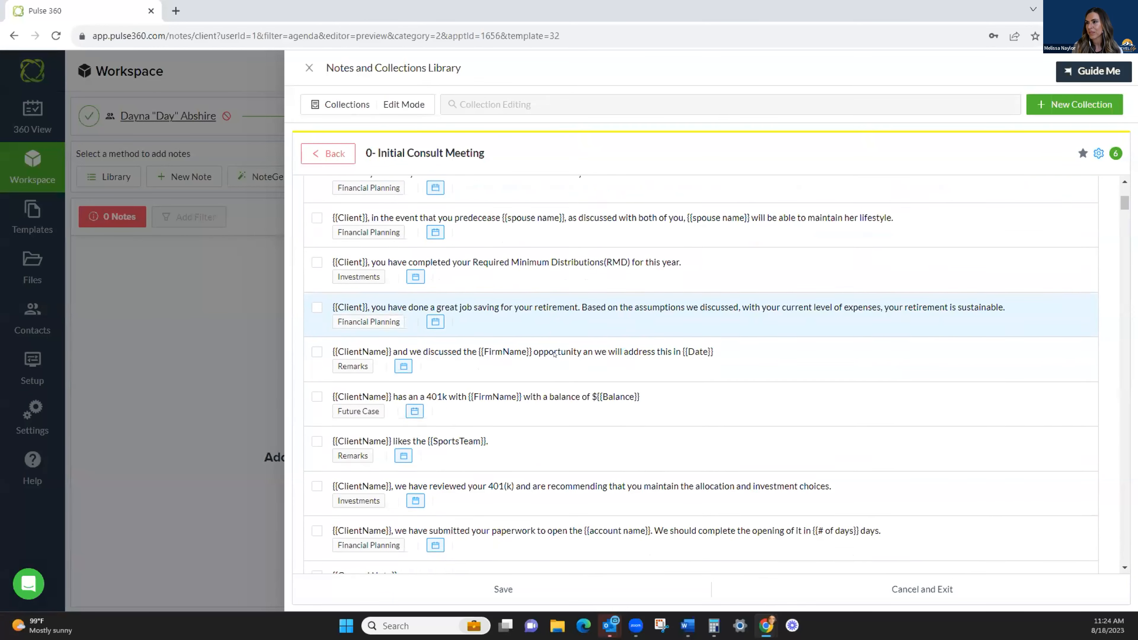
{"action": "scroll", "coordinate": [554, 349], "scroll_direction": "up", "scroll_amount": 10}
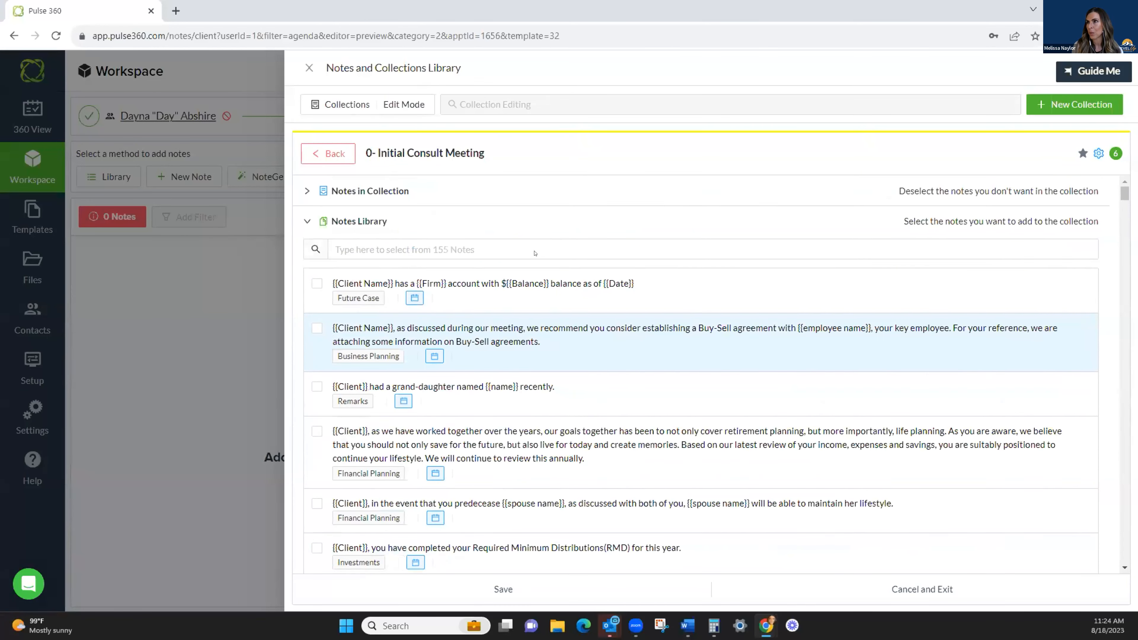
{"action": "left_click", "coordinate": [309, 68]}
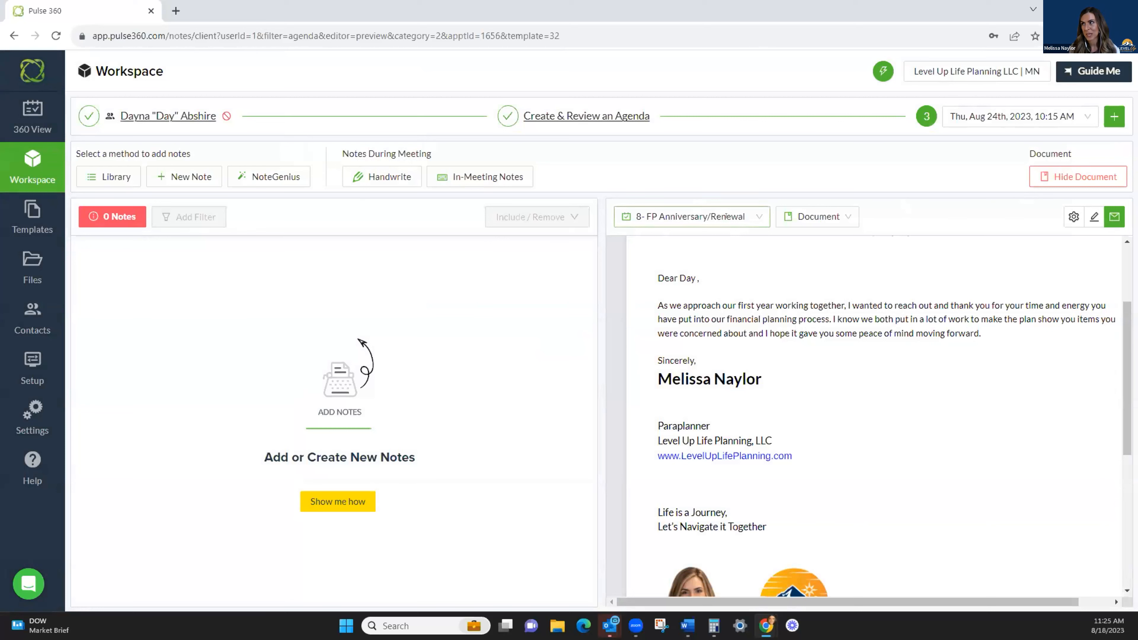
{"action": "left_click", "coordinate": [756, 214]}
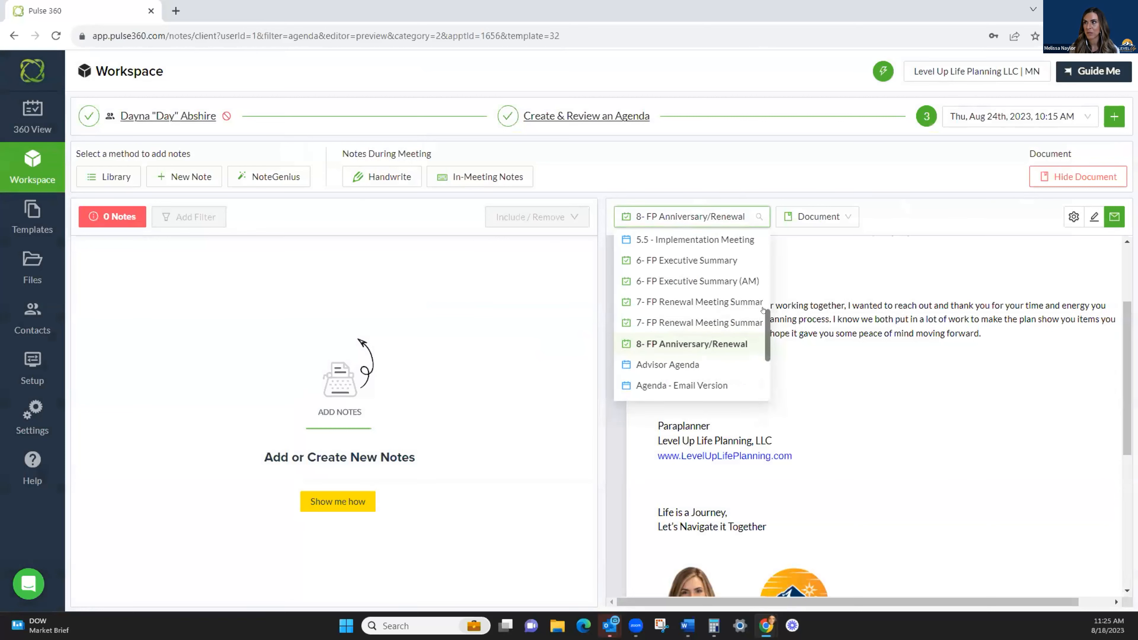
{"action": "left_click_drag", "start_coordinate": [764, 317], "coordinate": [754, 233]}
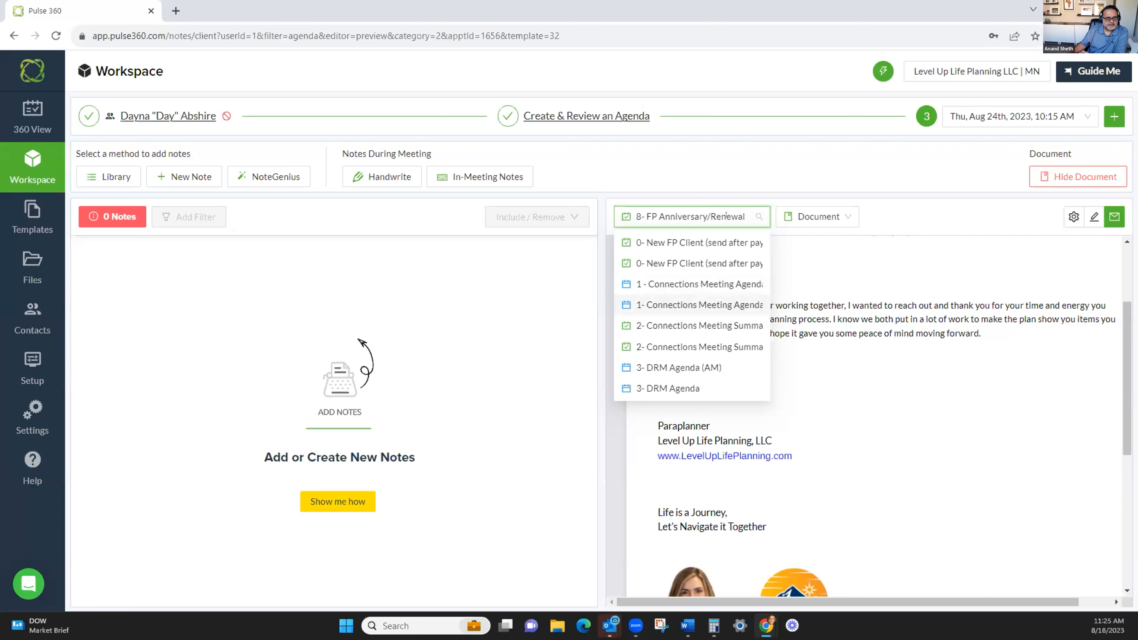
{"action": "left_click", "coordinate": [905, 272]}
{"action": "left_click", "coordinate": [817, 216]}
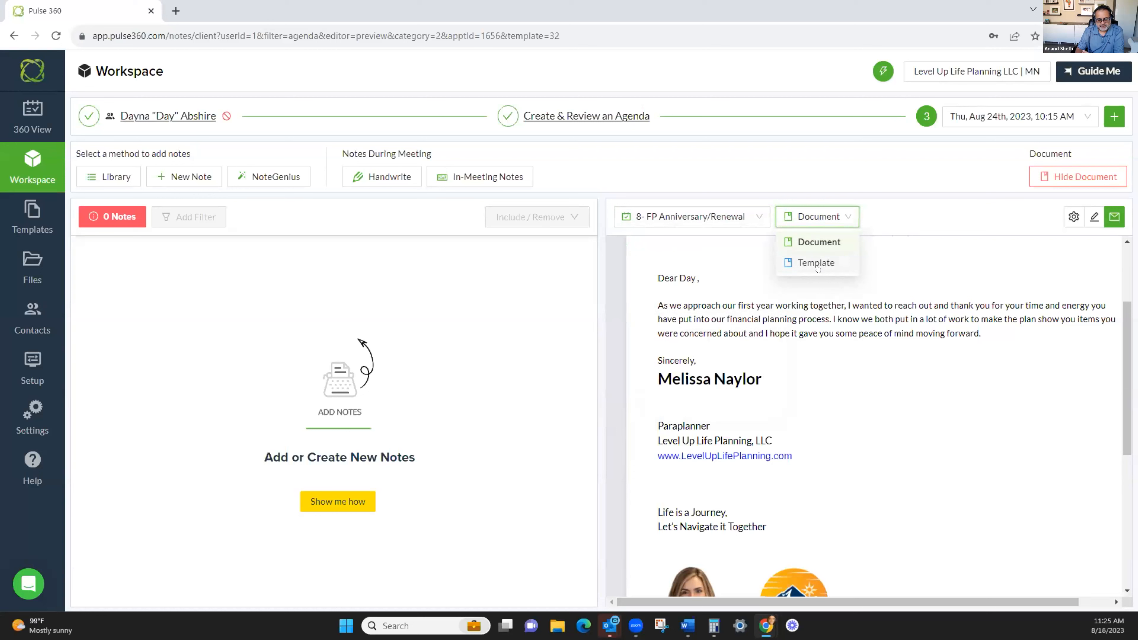
{"action": "left_click", "coordinate": [885, 204]}
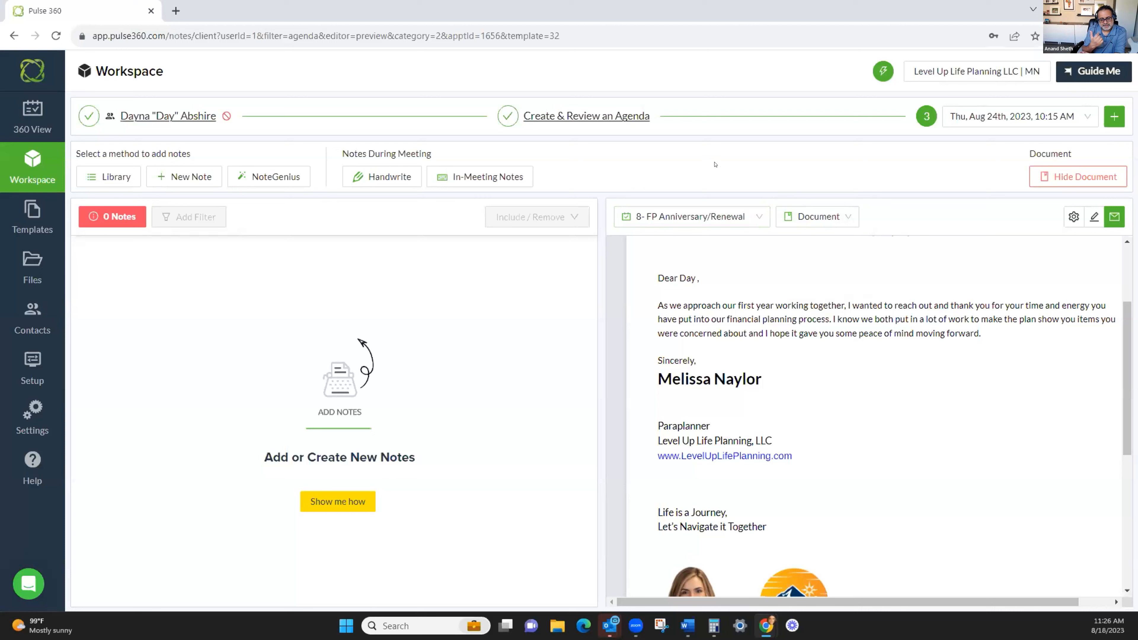
- Look at the In-Meeting Notes editor for the Anniversary Renewal meeting and close it without adding content
{"action": "left_click", "coordinate": [503, 175]}
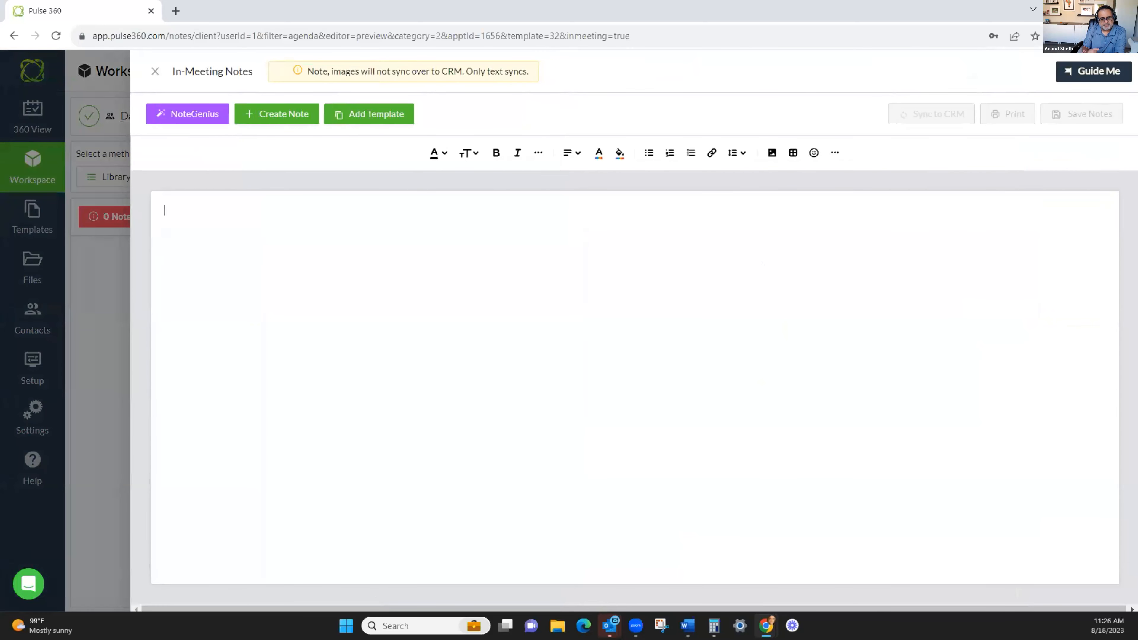
{"action": "left_click", "coordinate": [155, 72]}
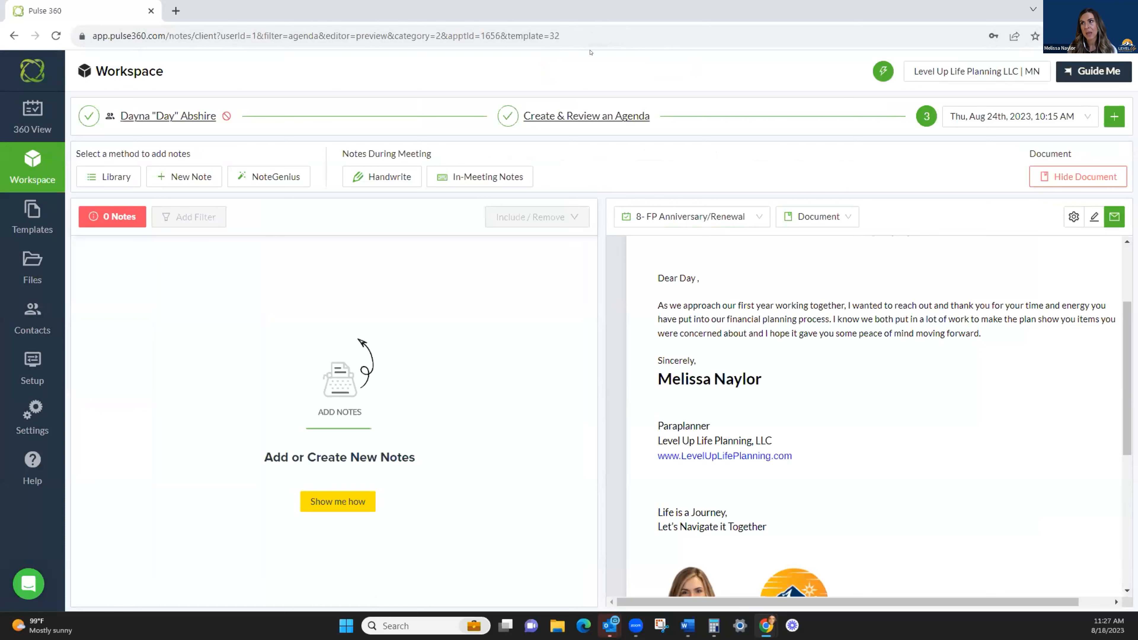
{"action": "left_click", "coordinate": [506, 176]}
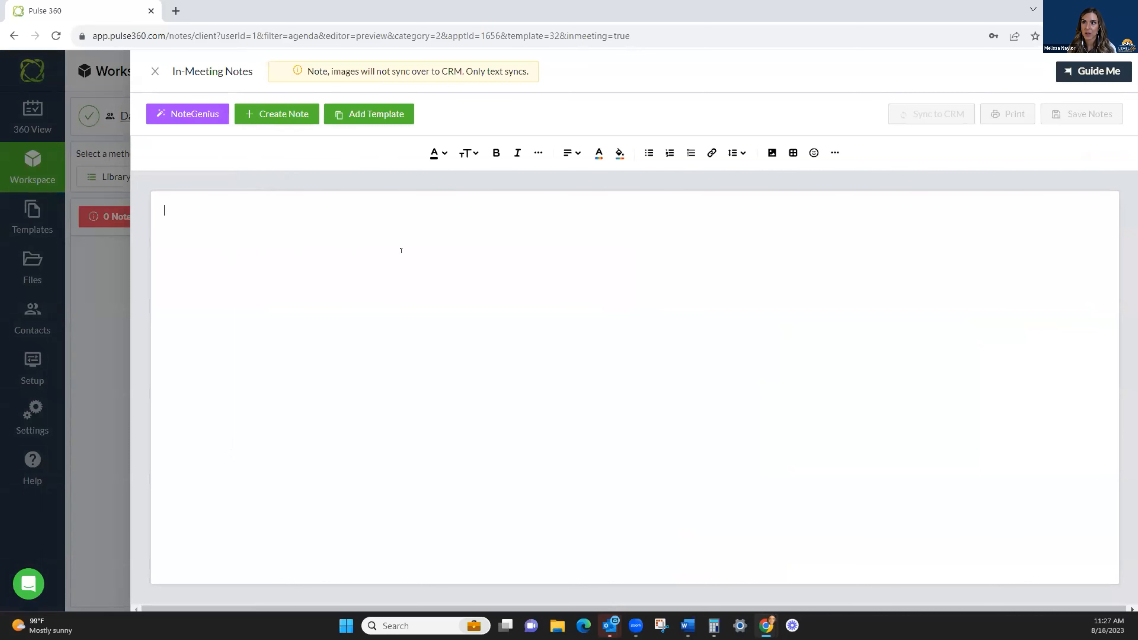
{"action": "left_click", "coordinate": [154, 71]}
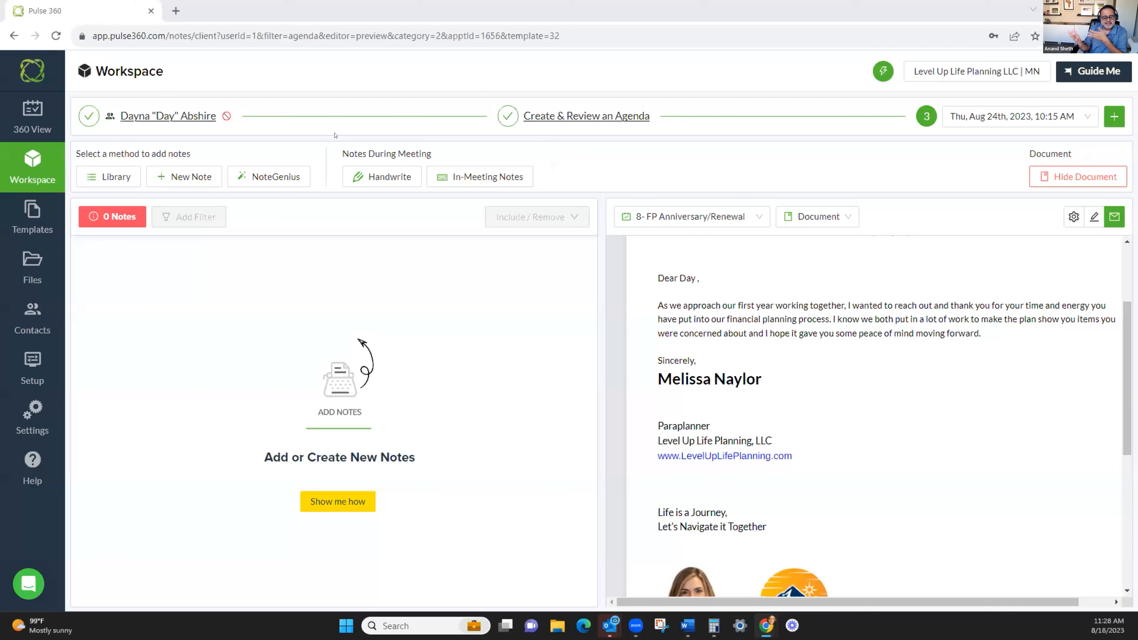
- Write "Set up Estate Plan" in the In-Meeting Notes, turn it into a single-use Estate Planning note, and save the content on closing
{"action": "left_click", "coordinate": [461, 175]}
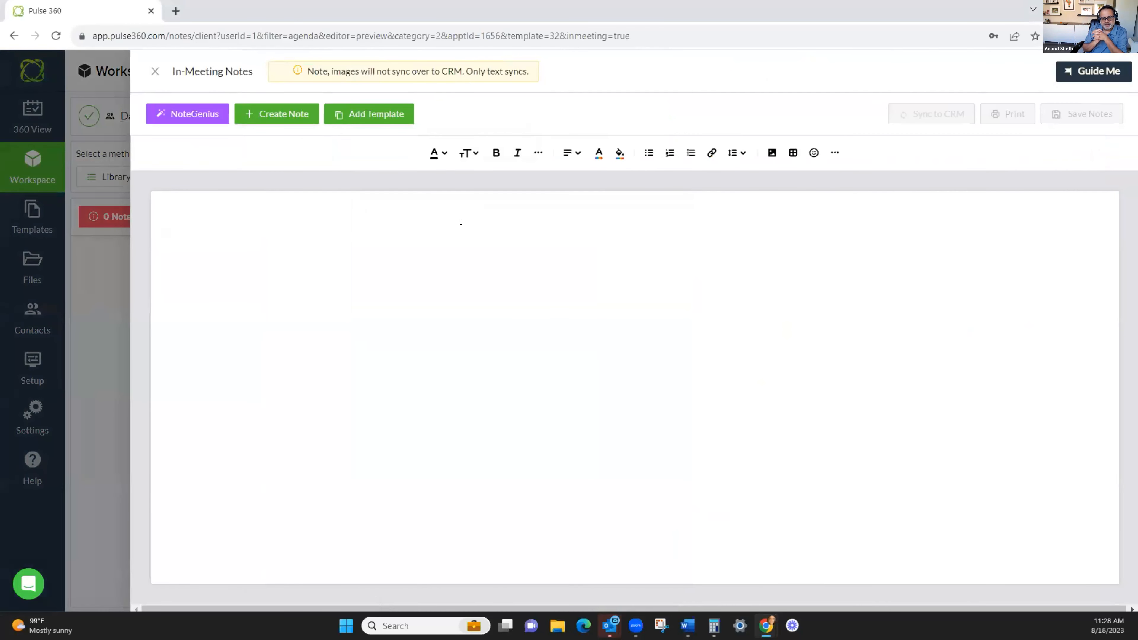
{"action": "type", "text": "Set up Estate Plan"}
{"action": "left_click_drag", "start_coordinate": [236, 211], "coordinate": [162, 211]}
{"action": "left_click", "coordinate": [262, 117]}
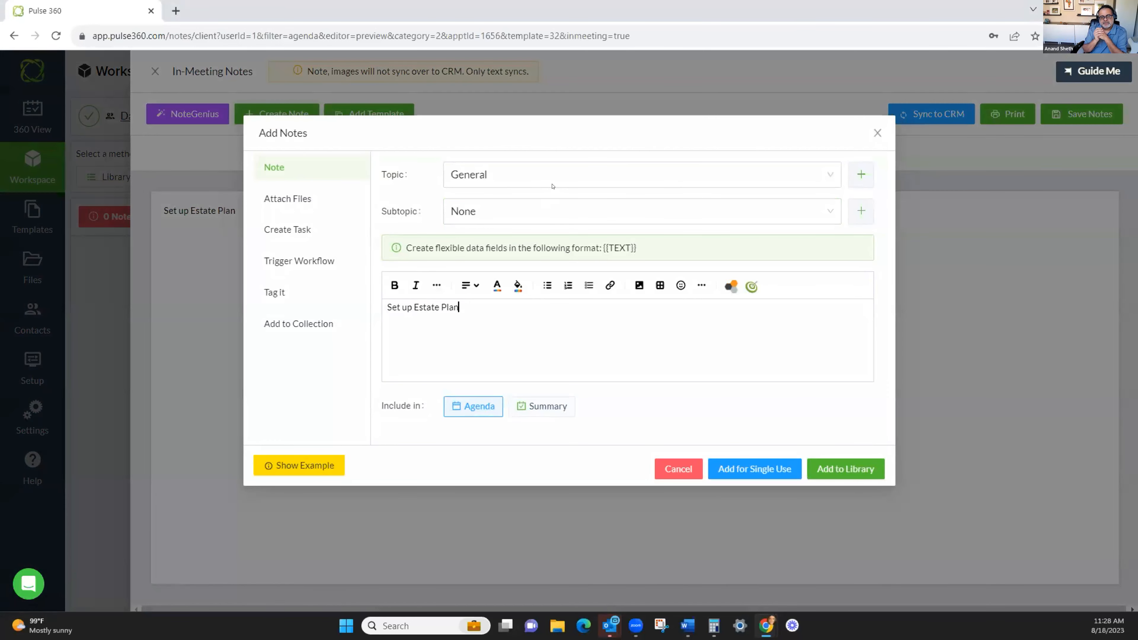
{"action": "left_click", "coordinate": [542, 167]}
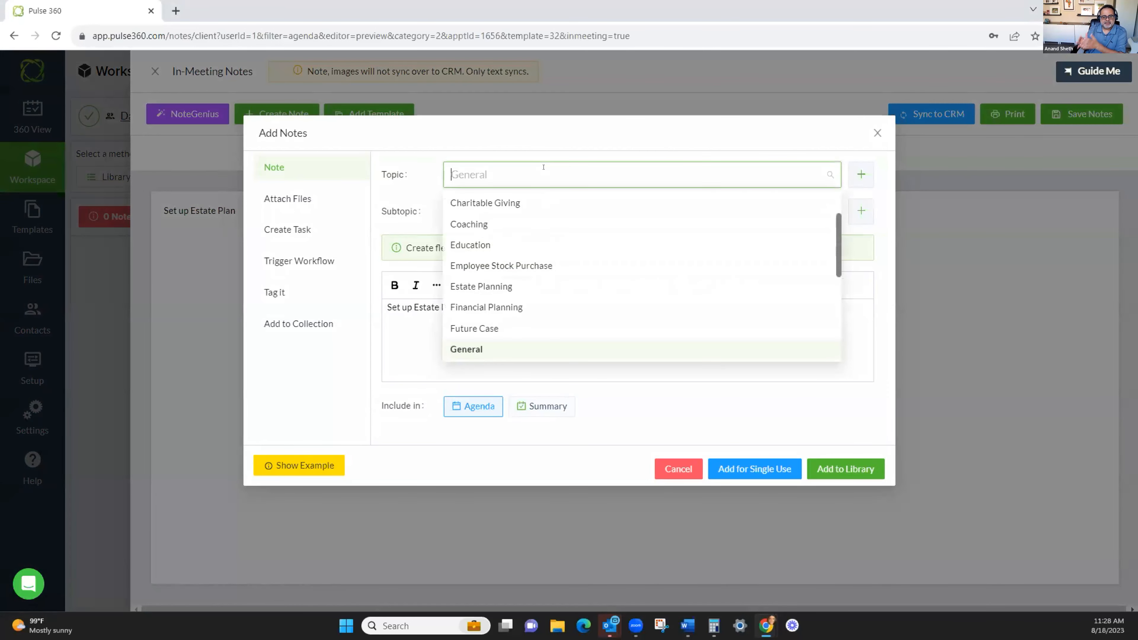
{"action": "left_click", "coordinate": [522, 285]}
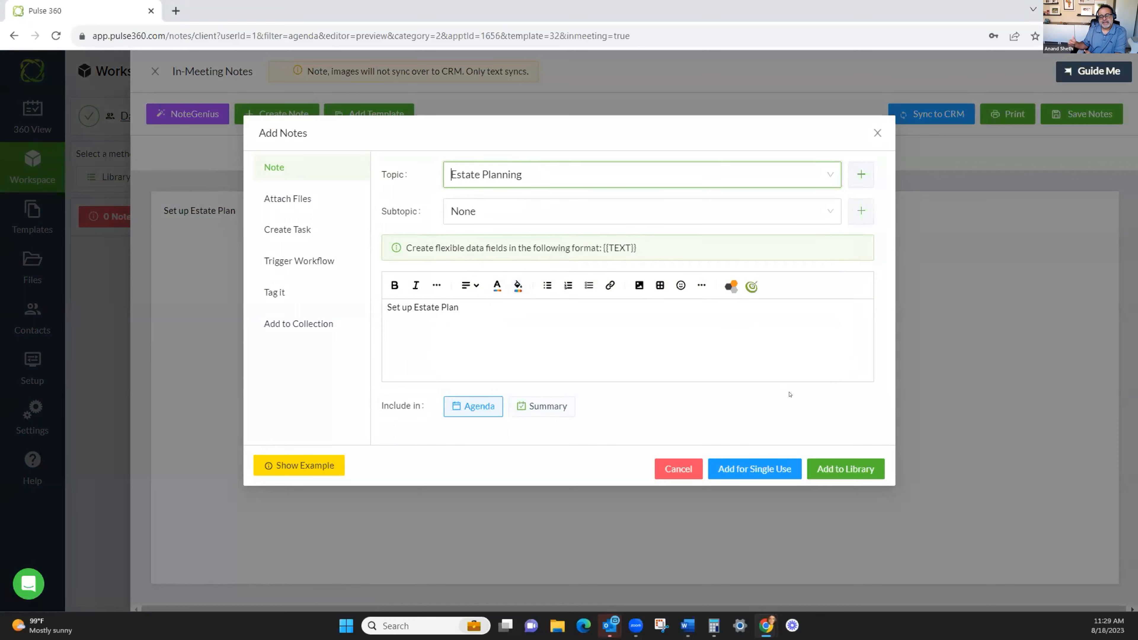
{"action": "left_click", "coordinate": [774, 462]}
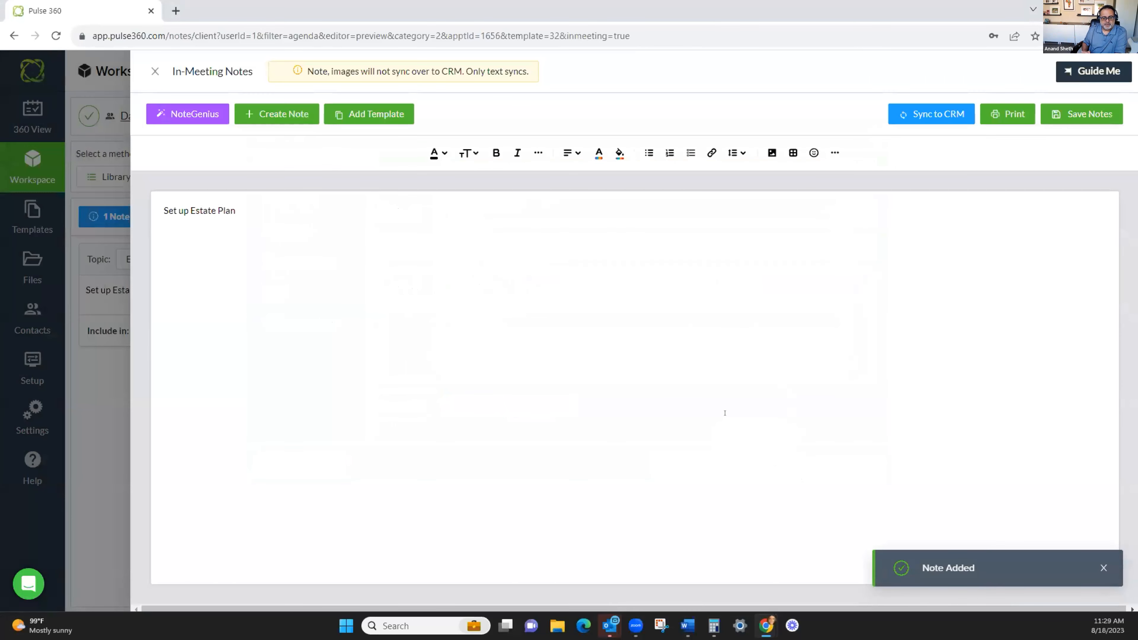
{"action": "left_click", "coordinate": [154, 71]}
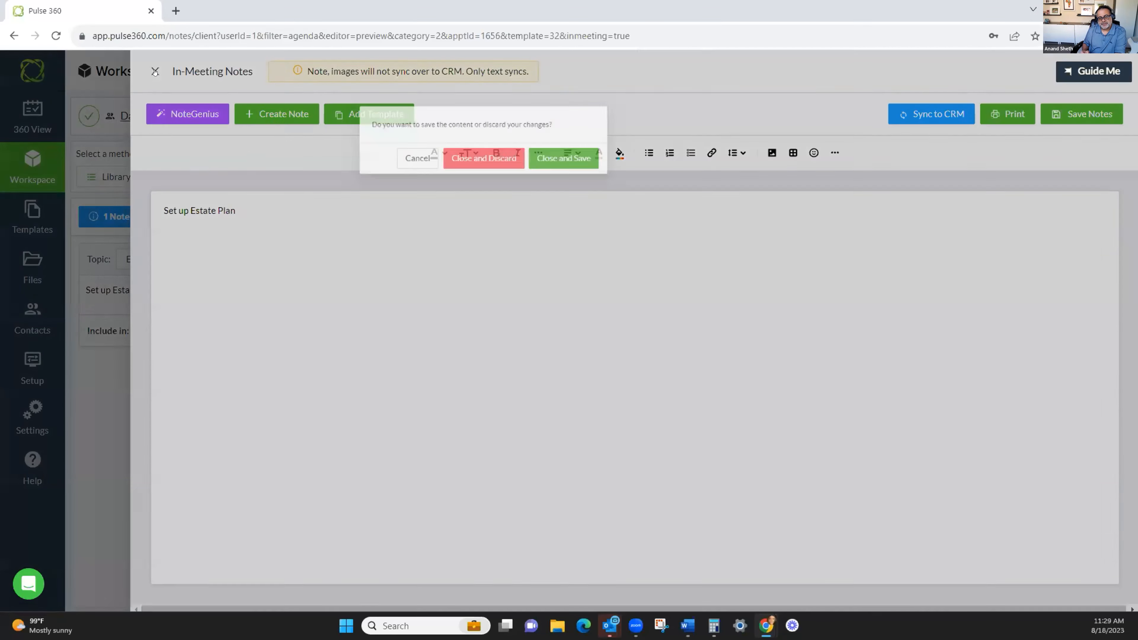
{"action": "left_click", "coordinate": [645, 181]}
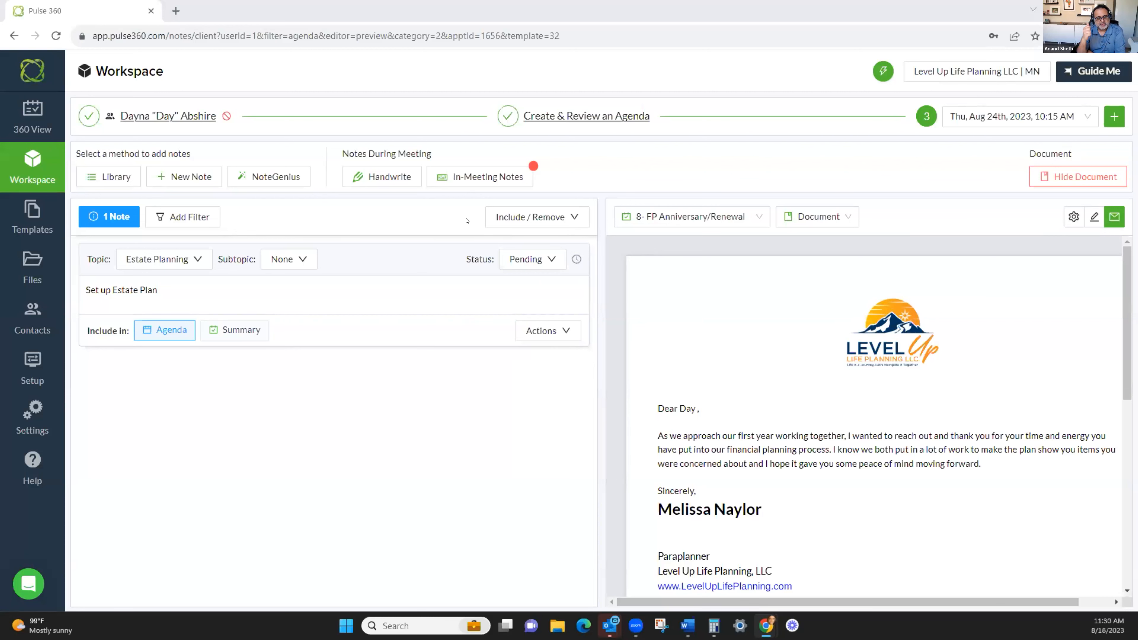
- Look at the file attachment options for a new note and close it without adding anything
{"action": "left_click", "coordinate": [164, 177]}
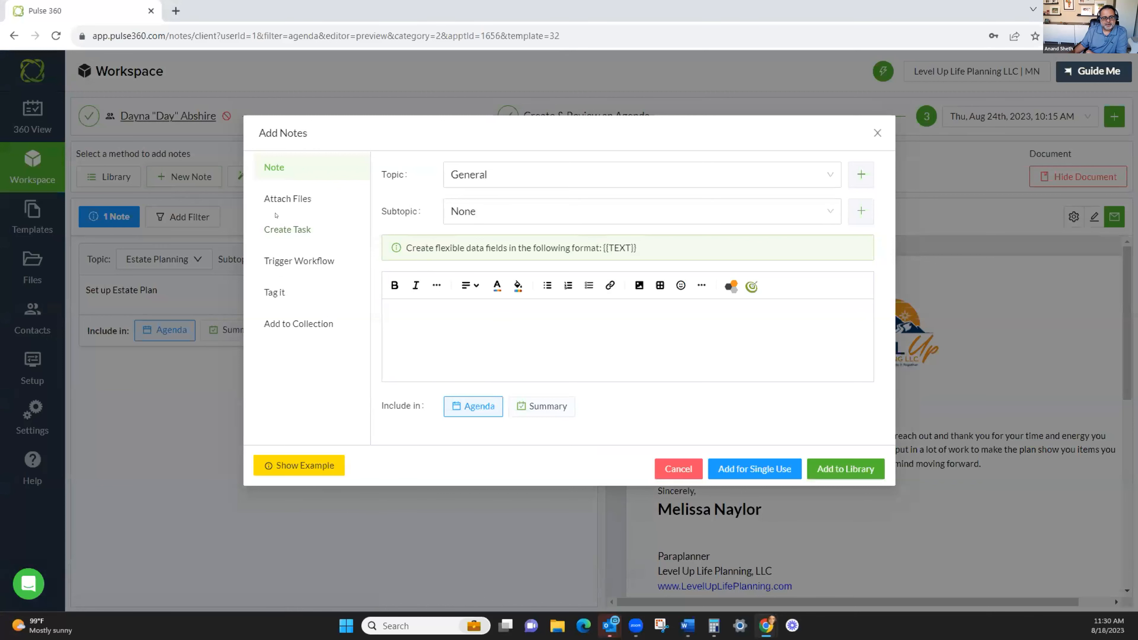
{"action": "left_click", "coordinate": [272, 200]}
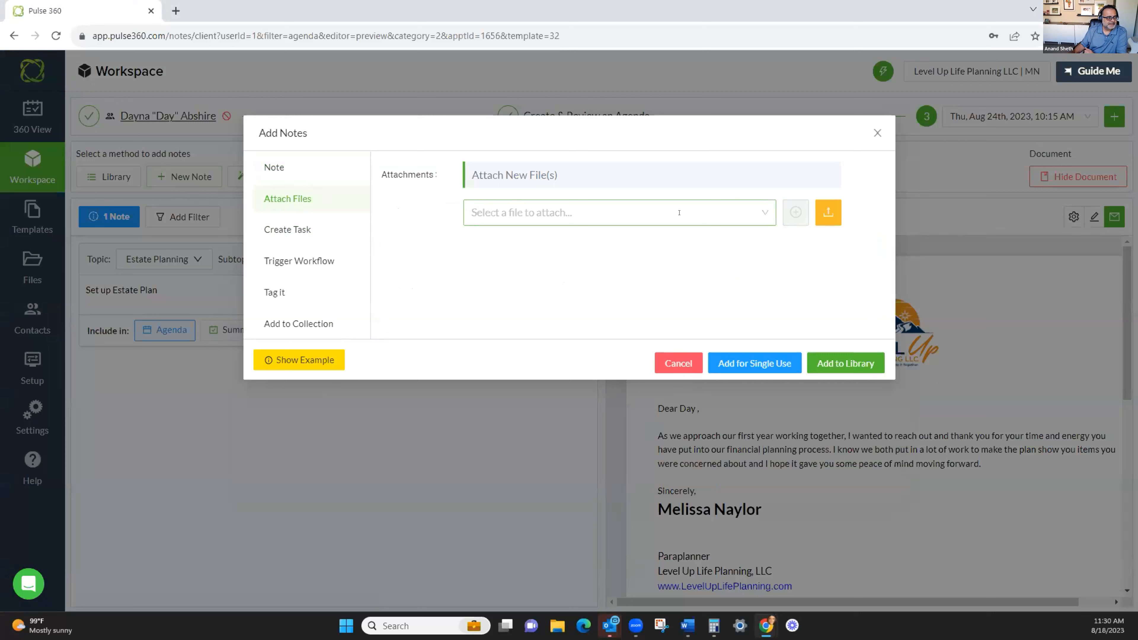
{"action": "left_click", "coordinate": [876, 133]}
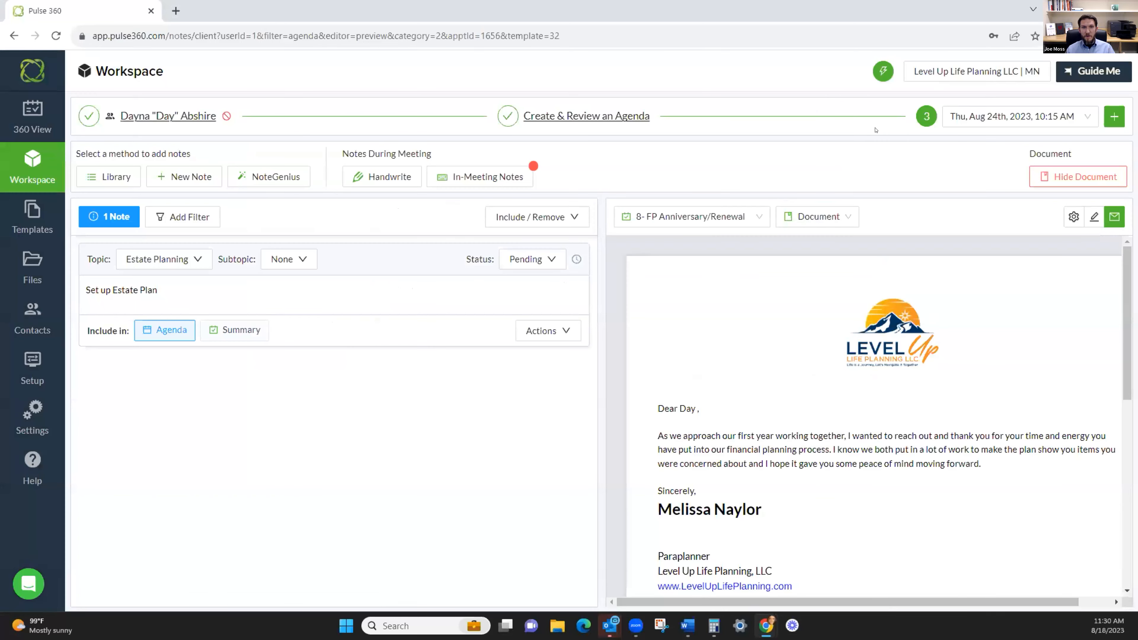